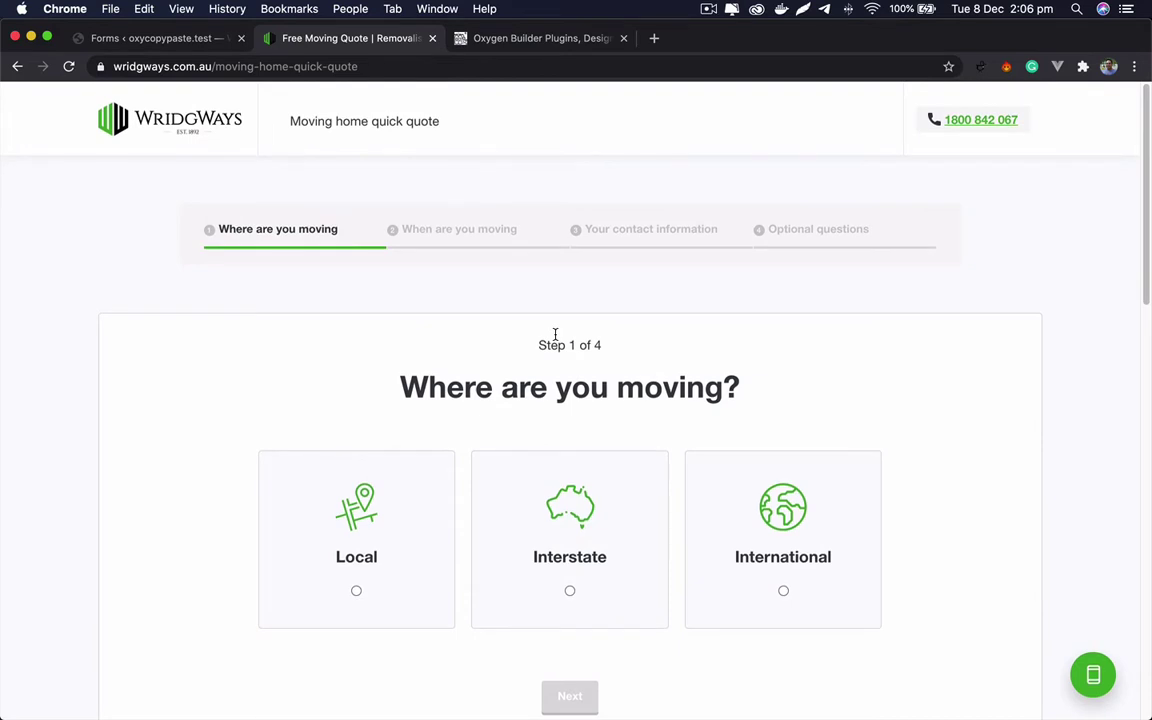
# Step: Examine the first page of the WridgWays moving quote form, including its progress steps and the three moving options
pyautogui.scroll(-5, 540, 385)
pyautogui.scroll(5, 518, 377)
pyautogui.scroll(-3, 571, 391)
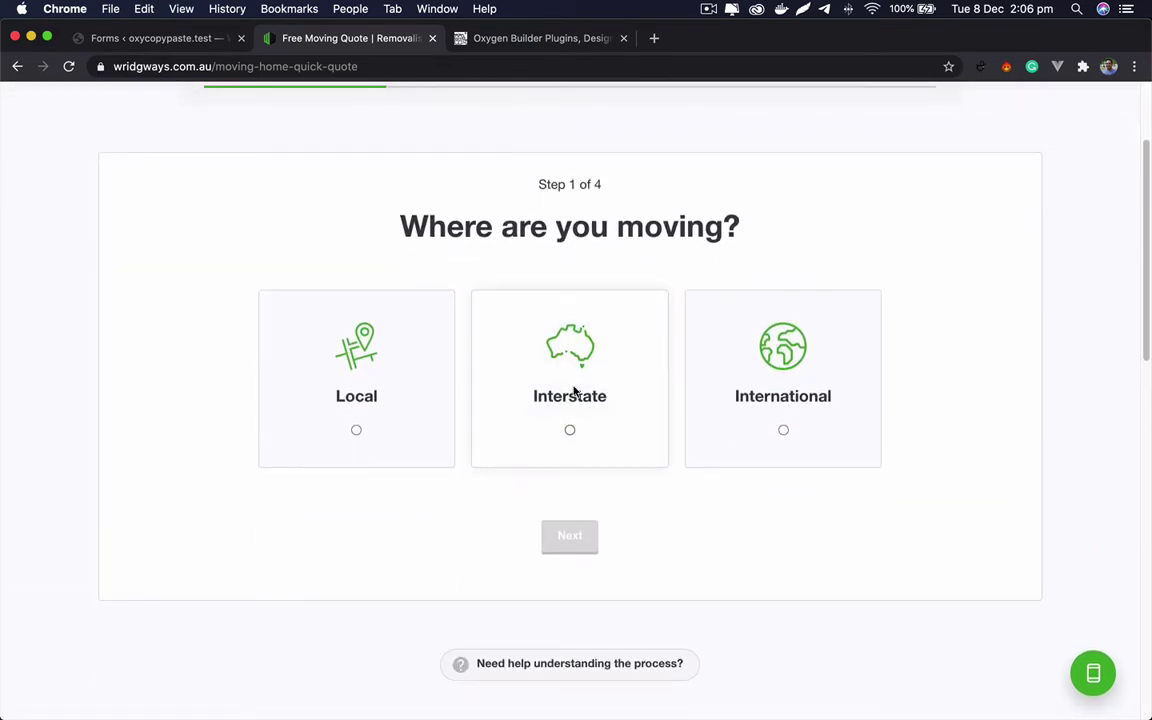
pyautogui.scroll(2, 573, 391)
pyautogui.scroll(1, 574, 391)
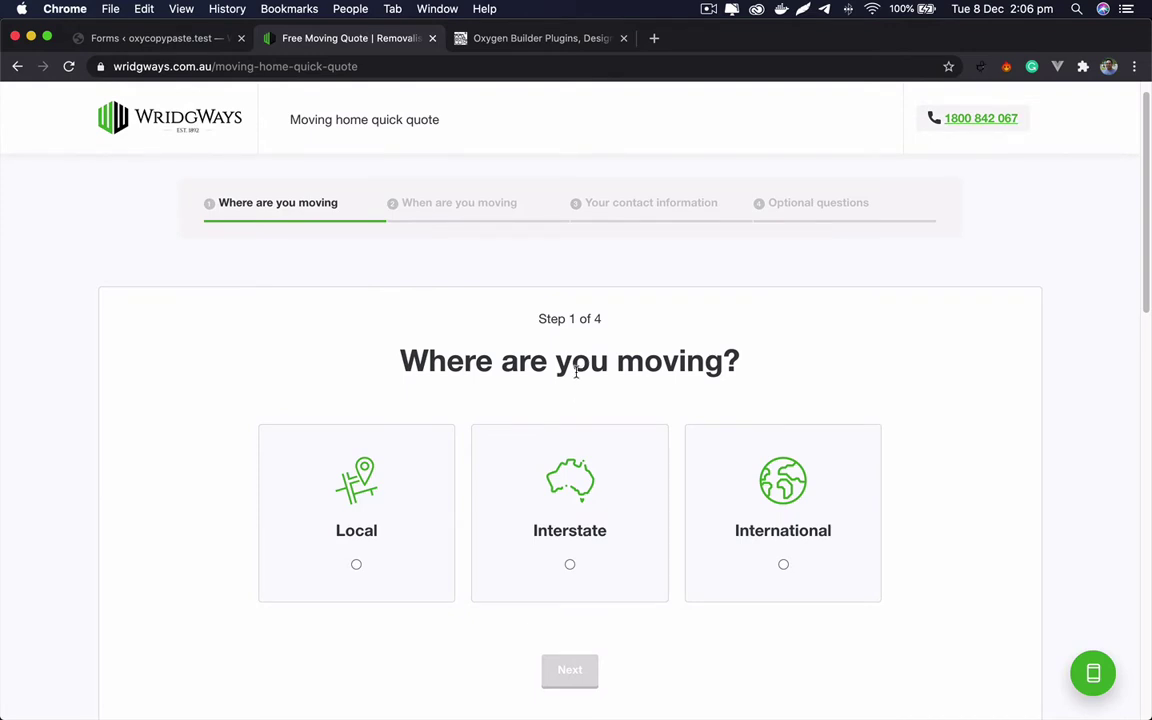
pyautogui.scroll(-1, 640, 428)
pyautogui.scroll(2, 638, 360)
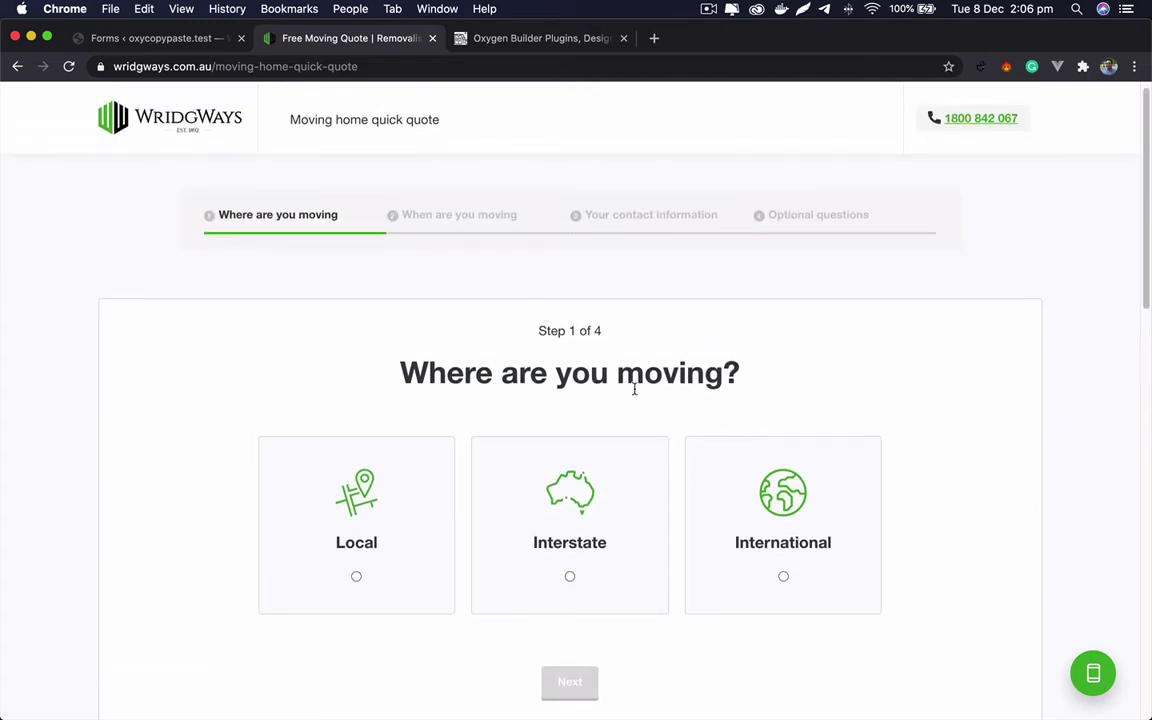
pyautogui.scroll(-2, 634, 390)
pyautogui.scroll(3, 635, 393)
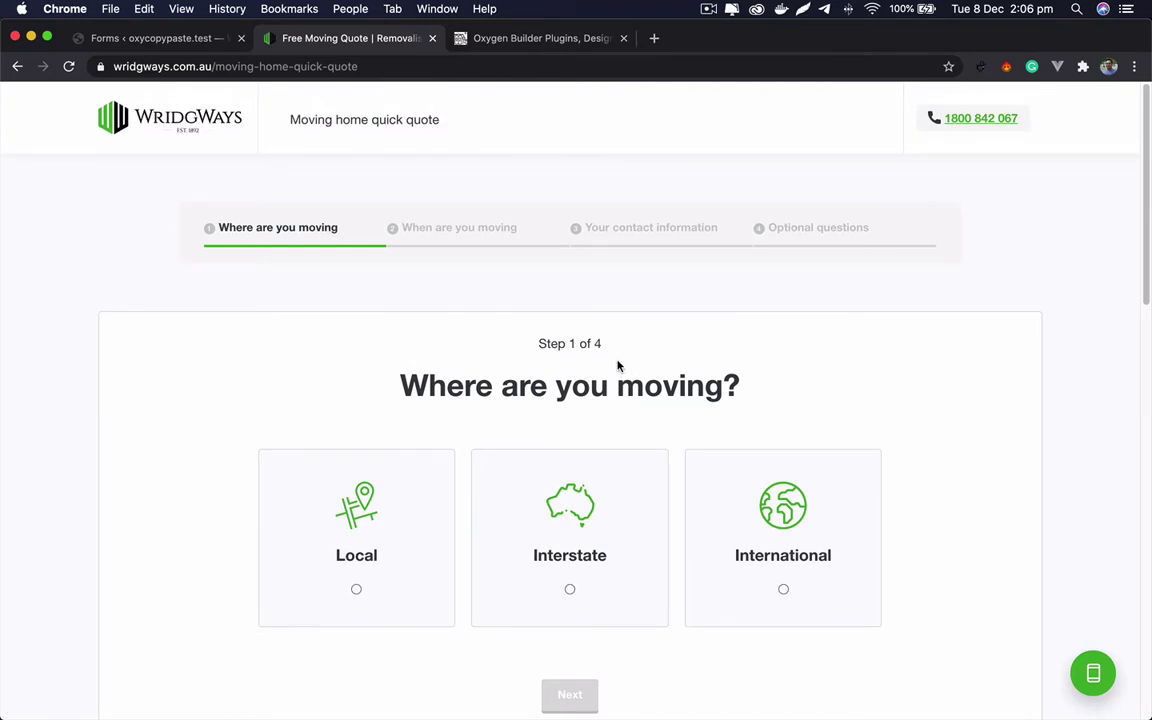
pyautogui.scroll(-1, 640, 273)
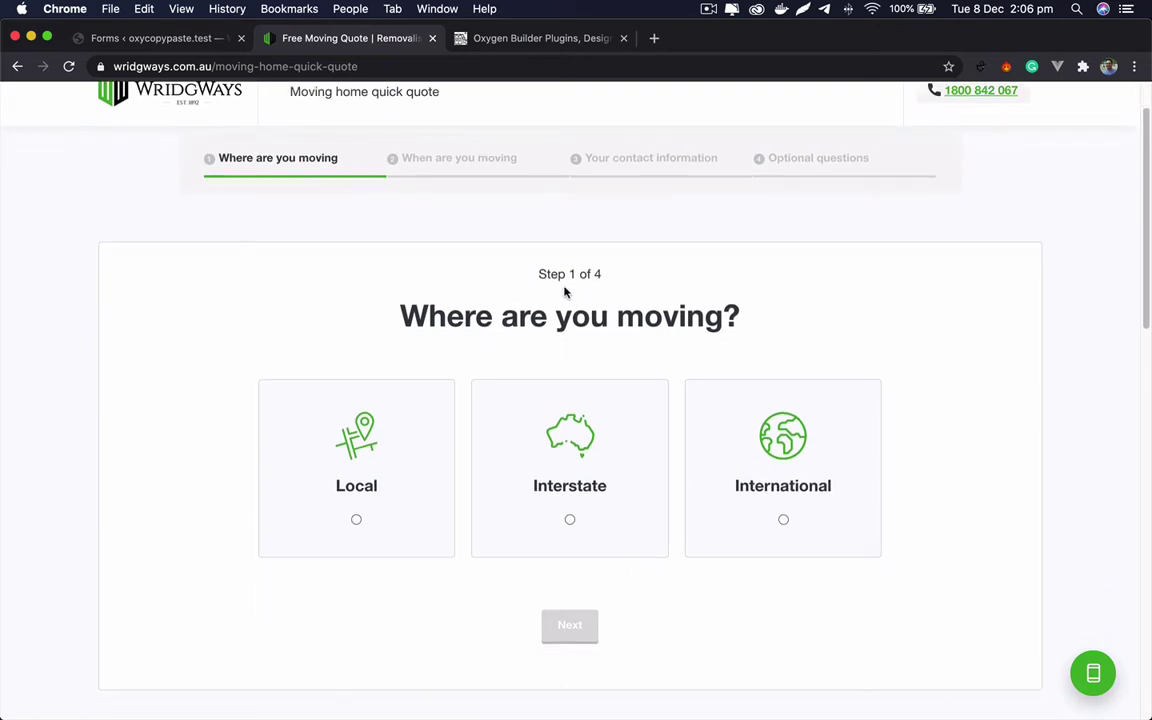
pyautogui.scroll(-1, 689, 298)
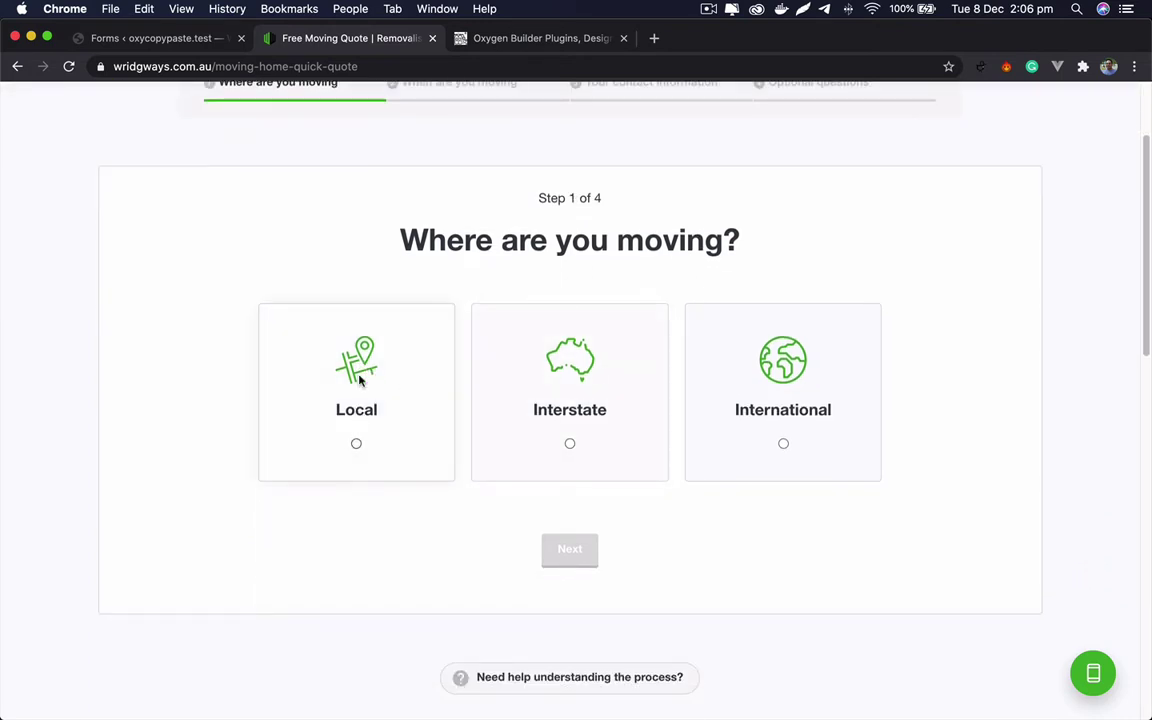
# Step: Try the Local, Interstate and International options to compare the follow-up question each one shows
pyautogui.click(356, 444)
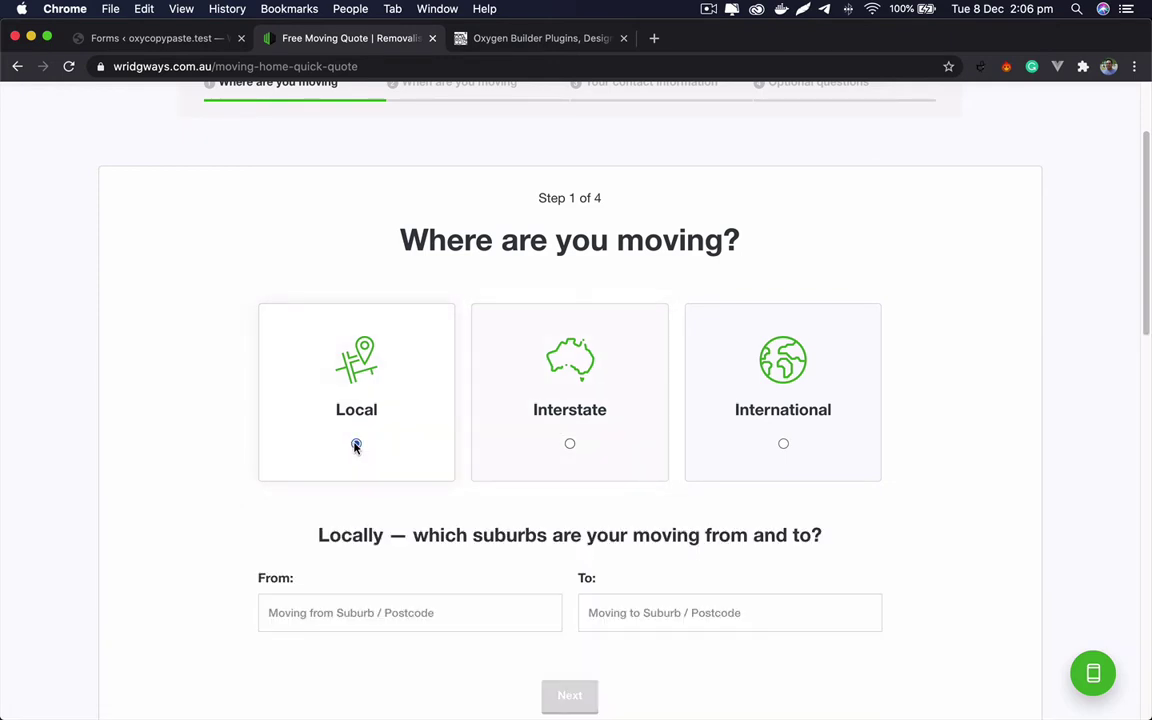
pyautogui.click(570, 444)
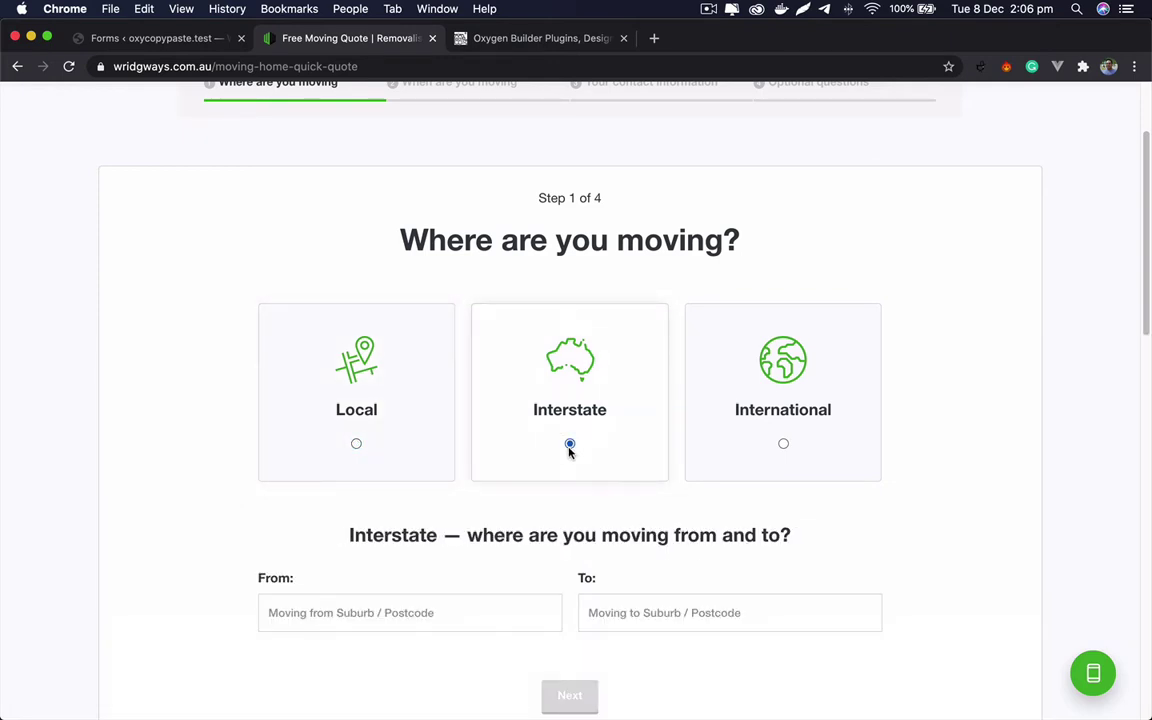
pyautogui.click(783, 444)
pyautogui.click(357, 443)
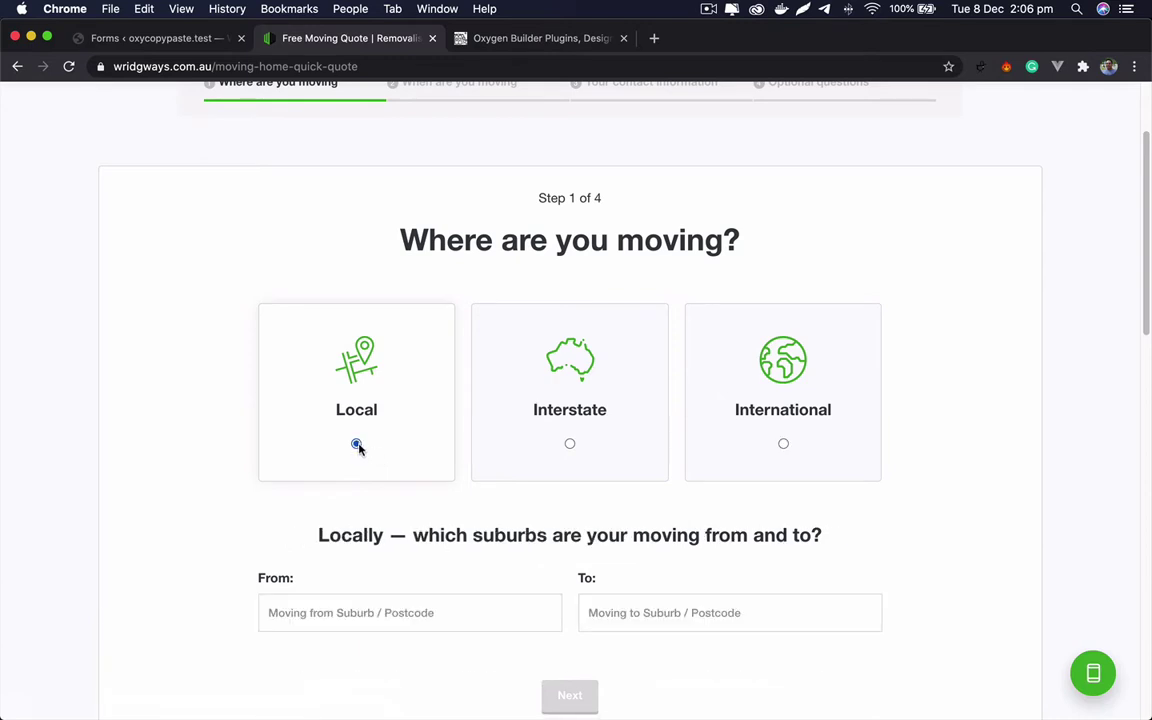
pyautogui.scroll(-2, 404, 471)
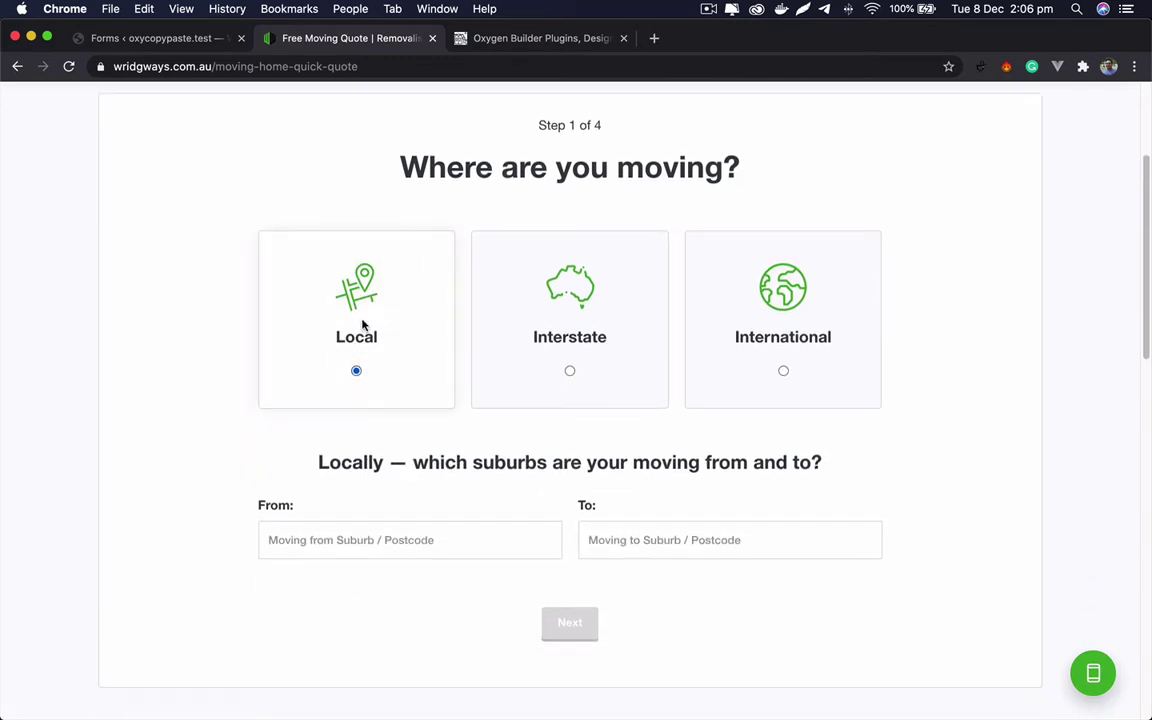
pyautogui.click(570, 372)
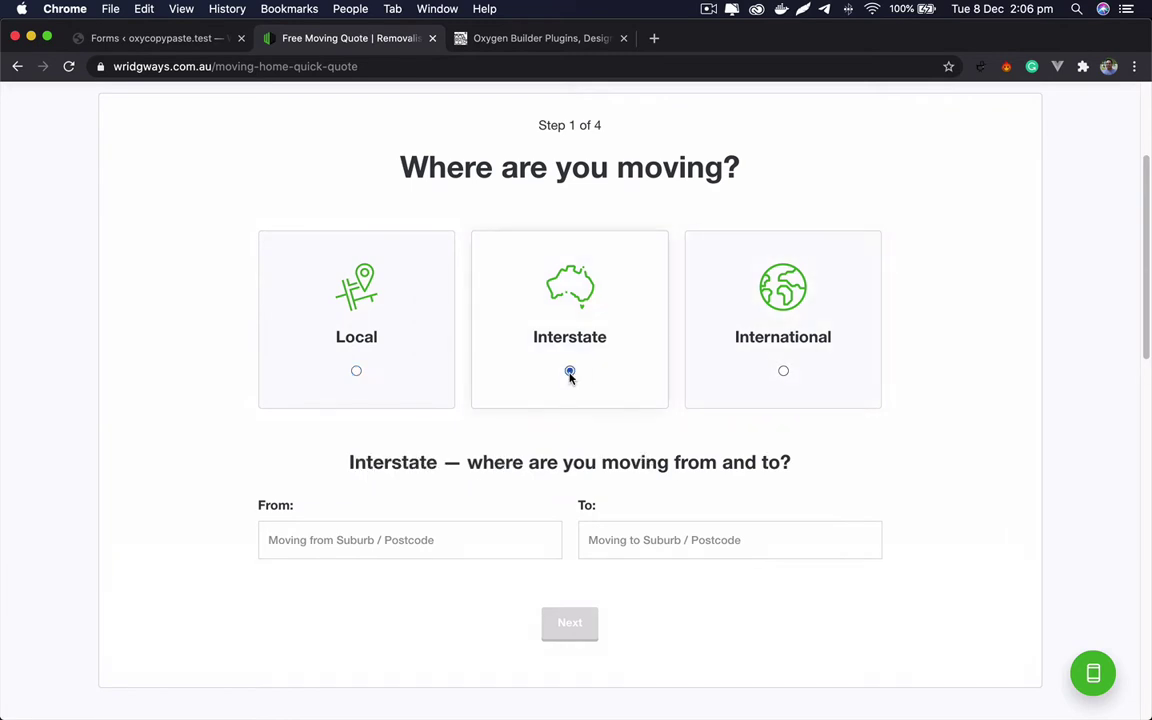
pyautogui.click(372, 372)
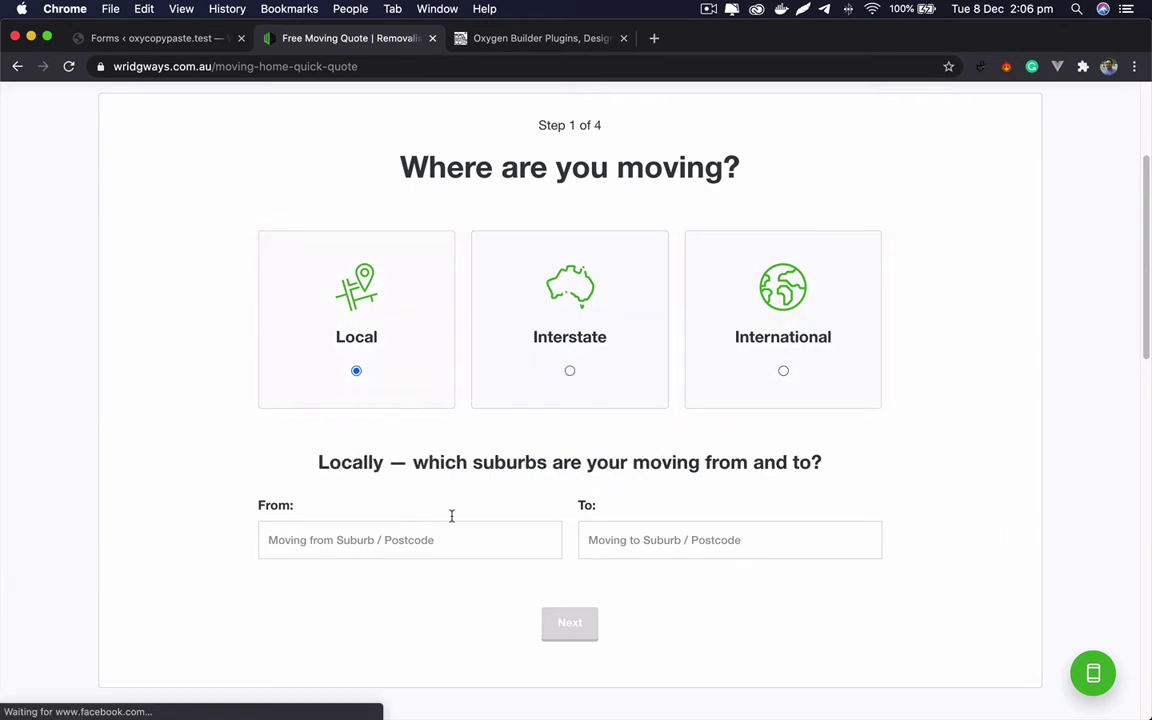
pyautogui.click(556, 376)
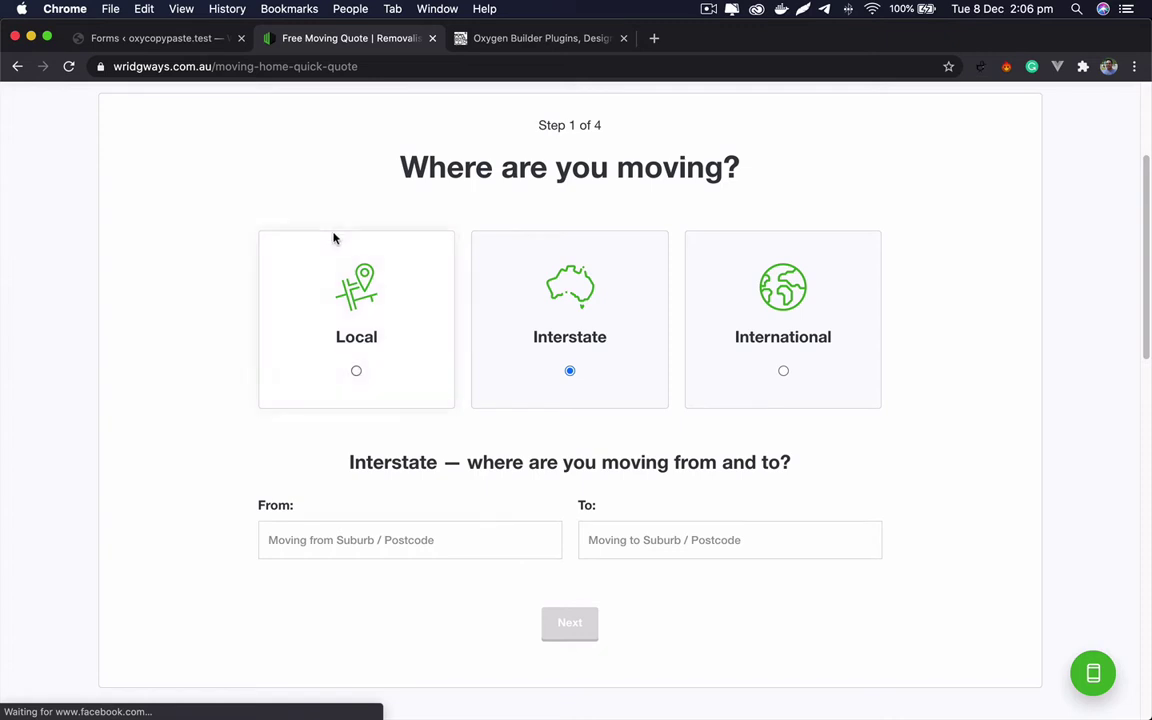
# Step: Switch to the WordPress forms list and create a new form titled "Multi Step Test Form"
pyautogui.click(174, 42)
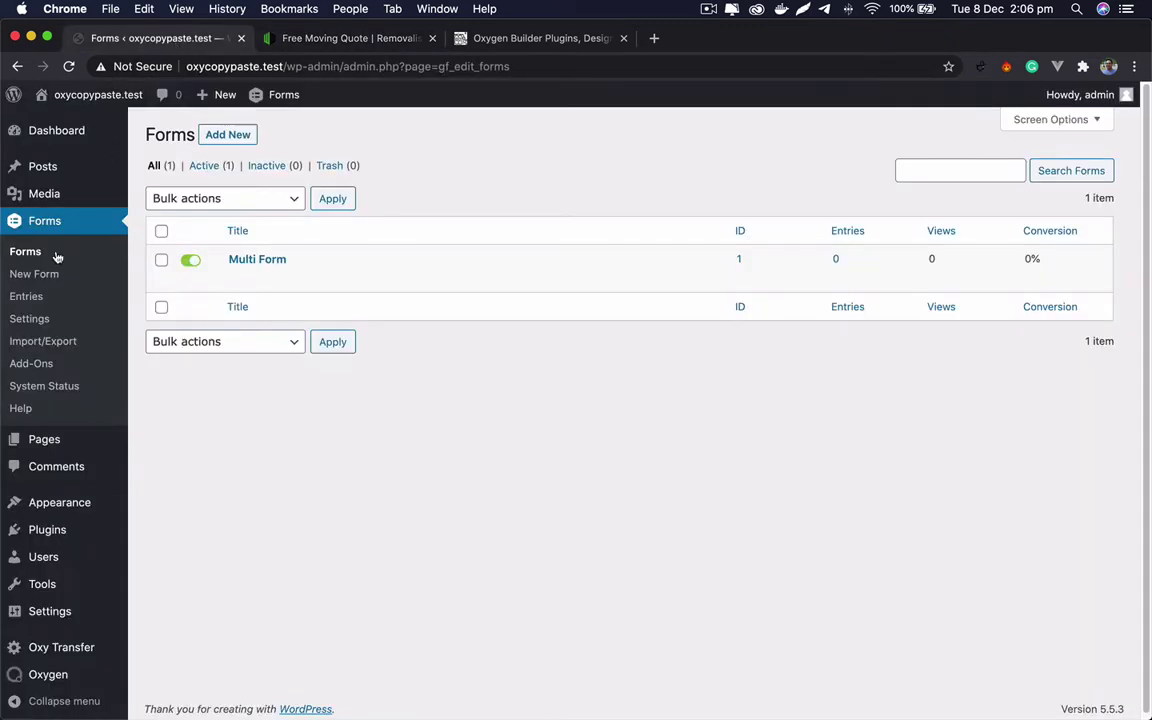
pyautogui.moveTo(277, 259)
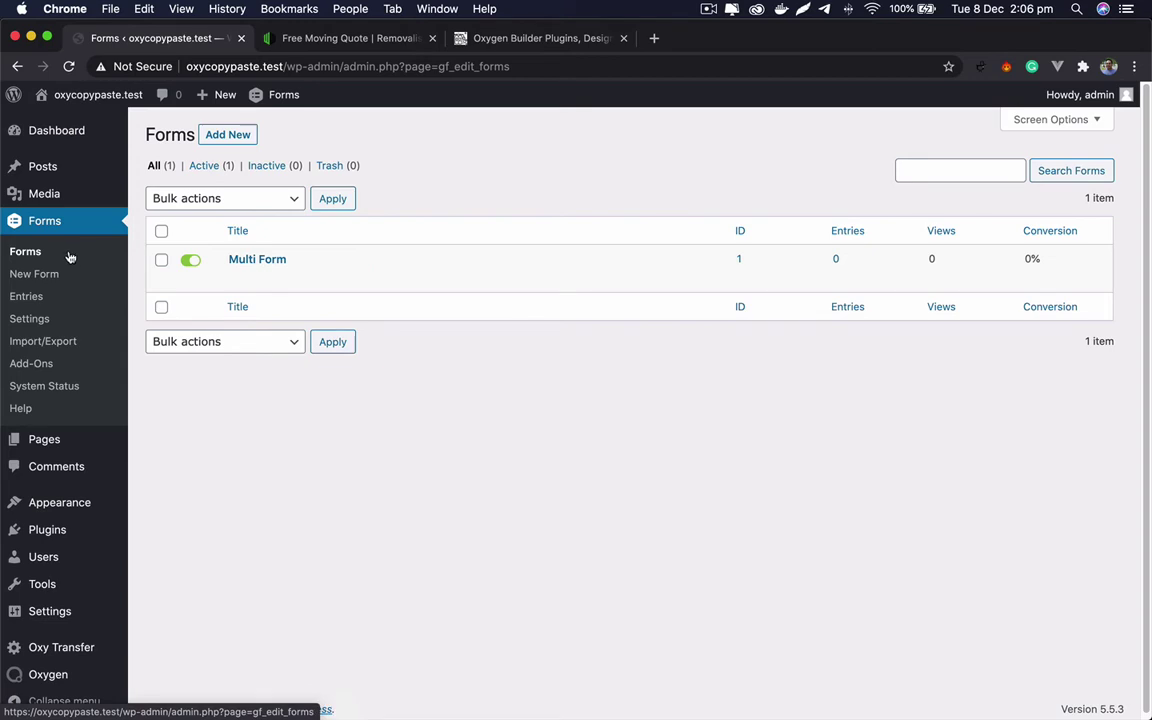
pyautogui.click(214, 141)
pyautogui.click(509, 298)
pyautogui.write('Mul')
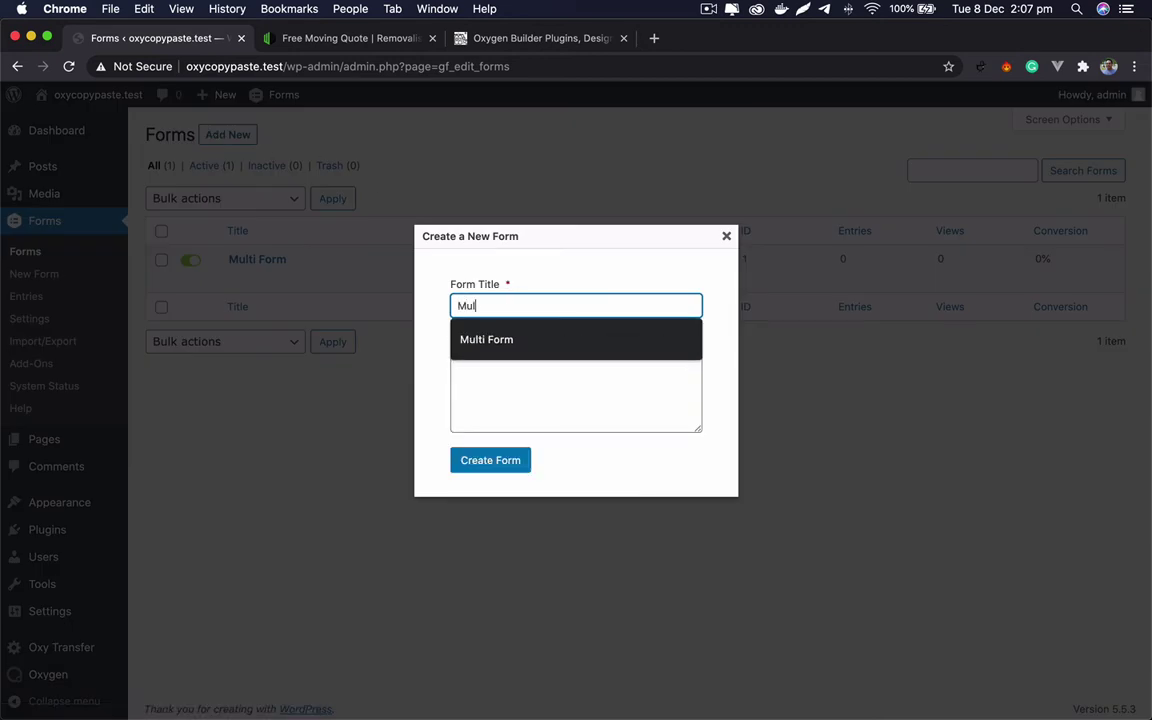
pyautogui.write('ti Step Test Form')
pyautogui.press('Tab')
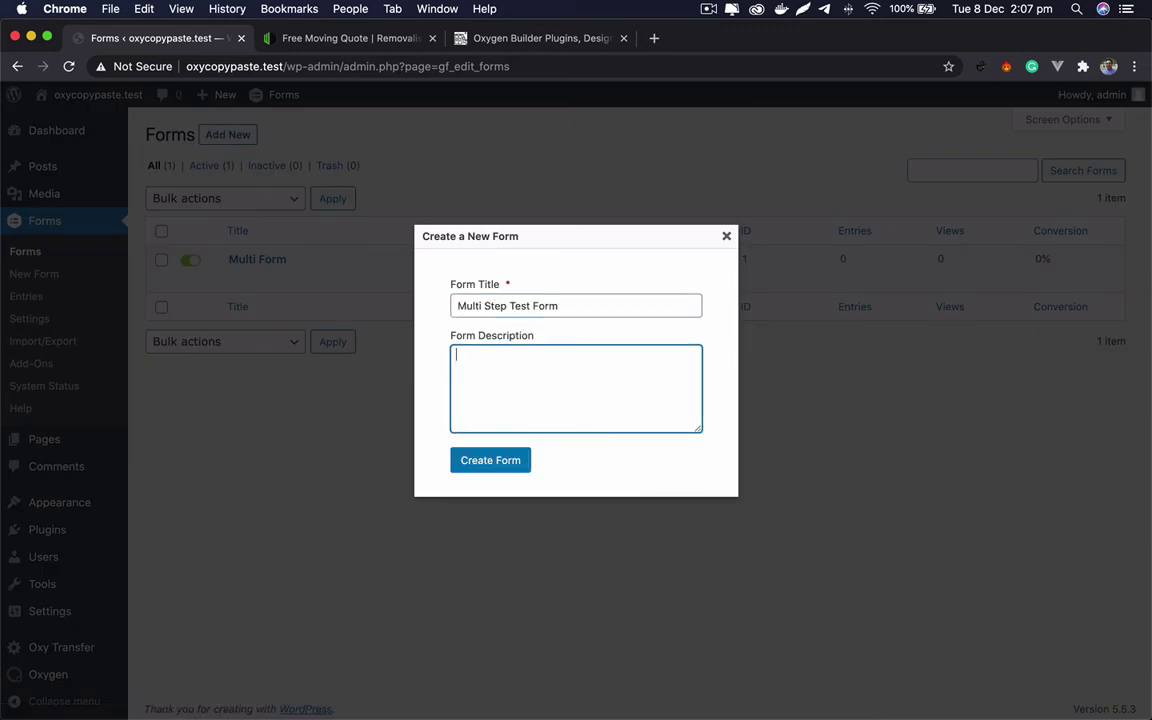
pyautogui.click(510, 460)
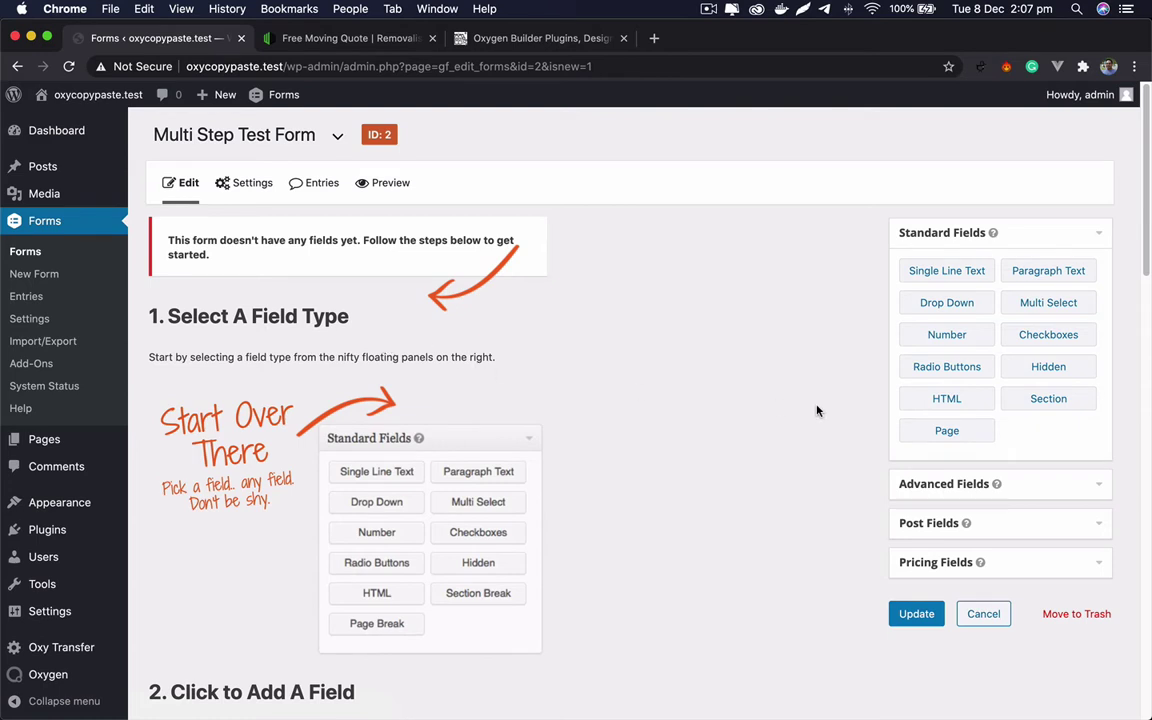
# Step: Add a page break to the empty form and name page 1 "Where are you moving"
pyautogui.moveTo(947, 431); pyautogui.dragTo(470, 400)
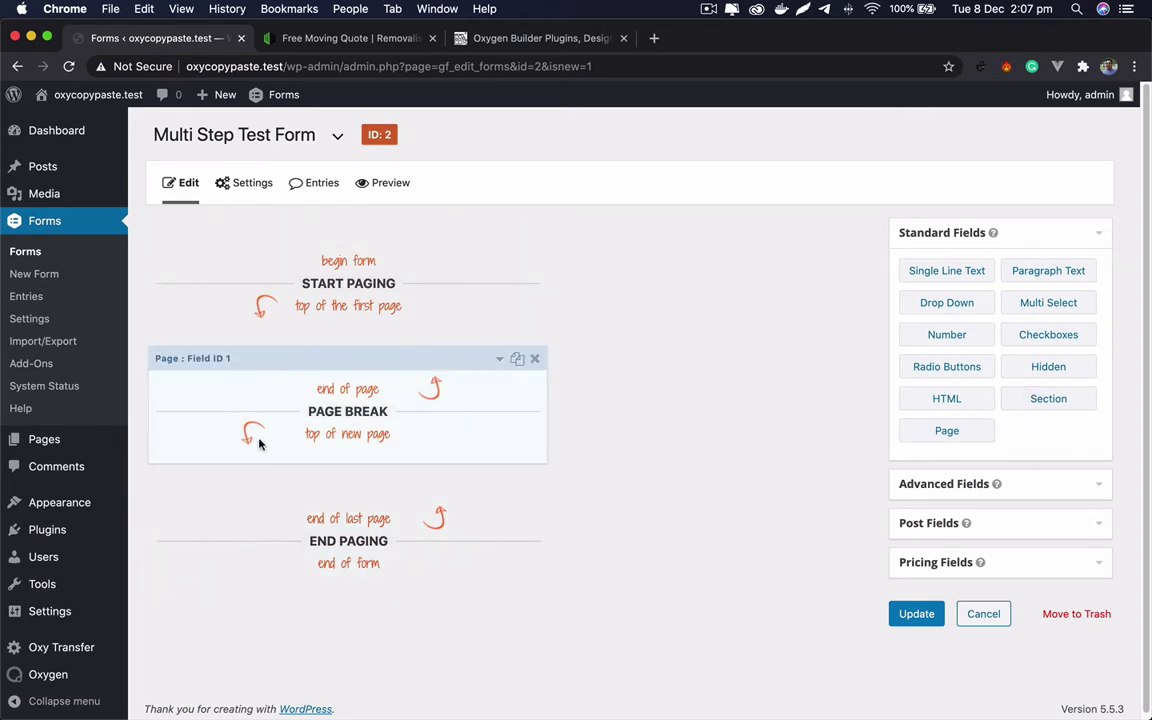
pyautogui.click(379, 280)
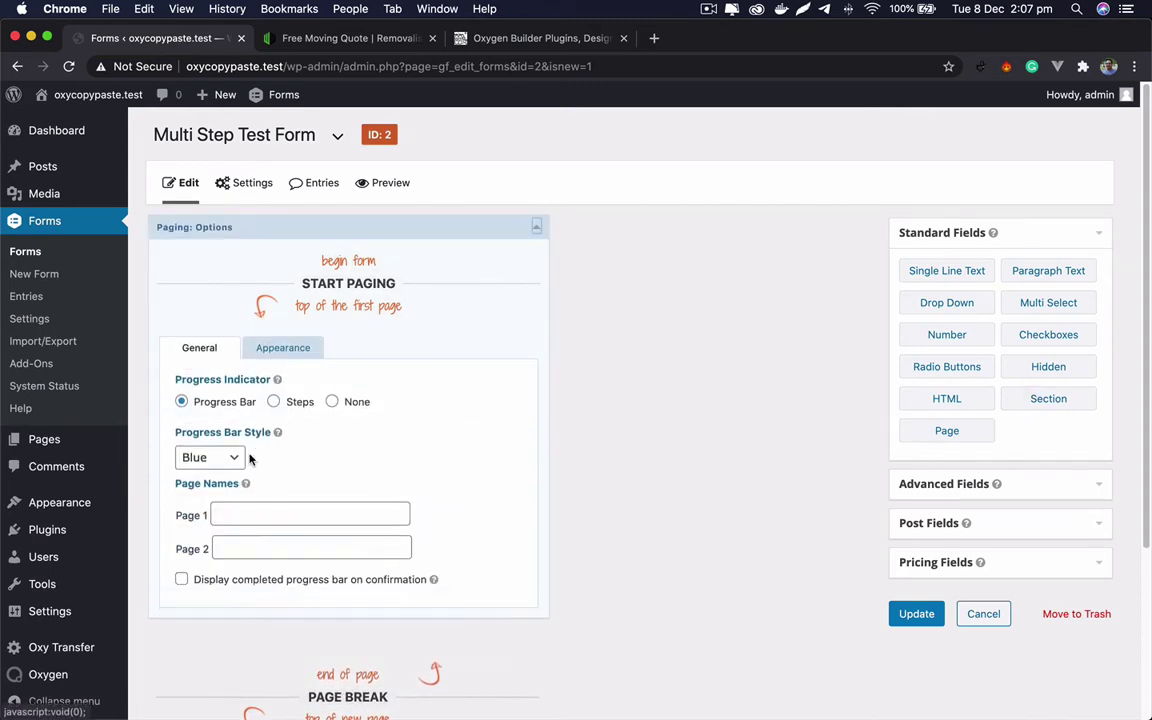
pyautogui.click(232, 514)
pyautogui.click(334, 540)
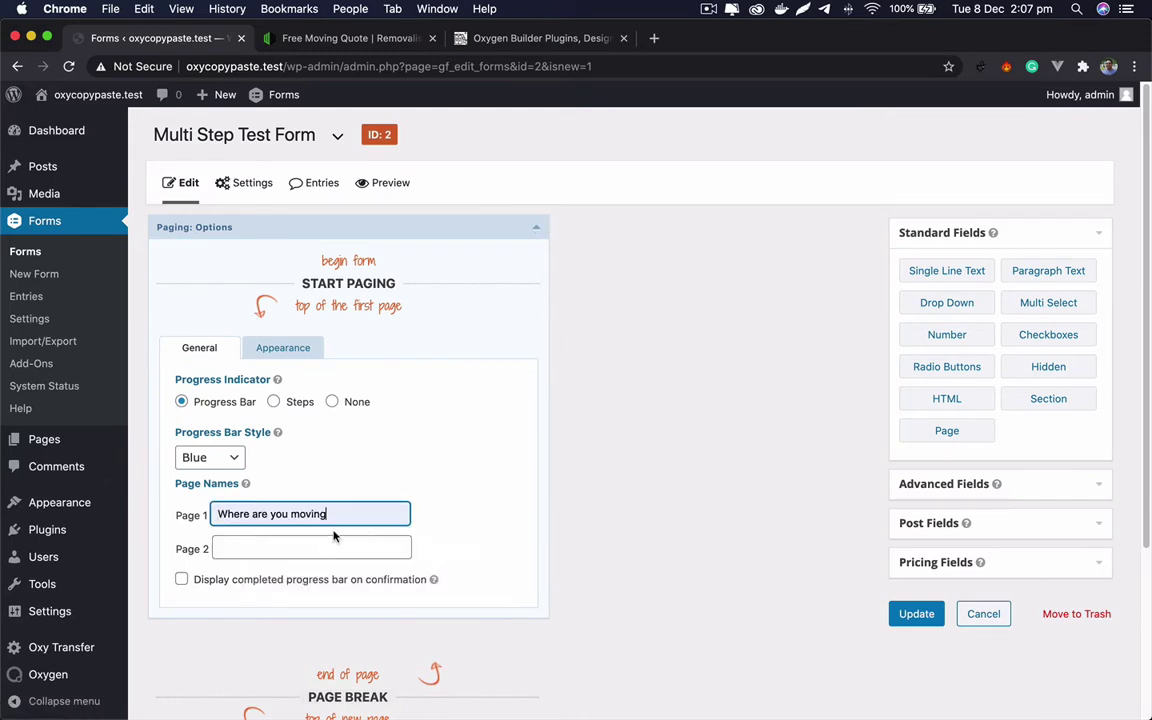
pyautogui.write('?')
# Step: Name page 2 "Contact Details" and set the form's progress indicator to Steps
pyautogui.click(300, 546)
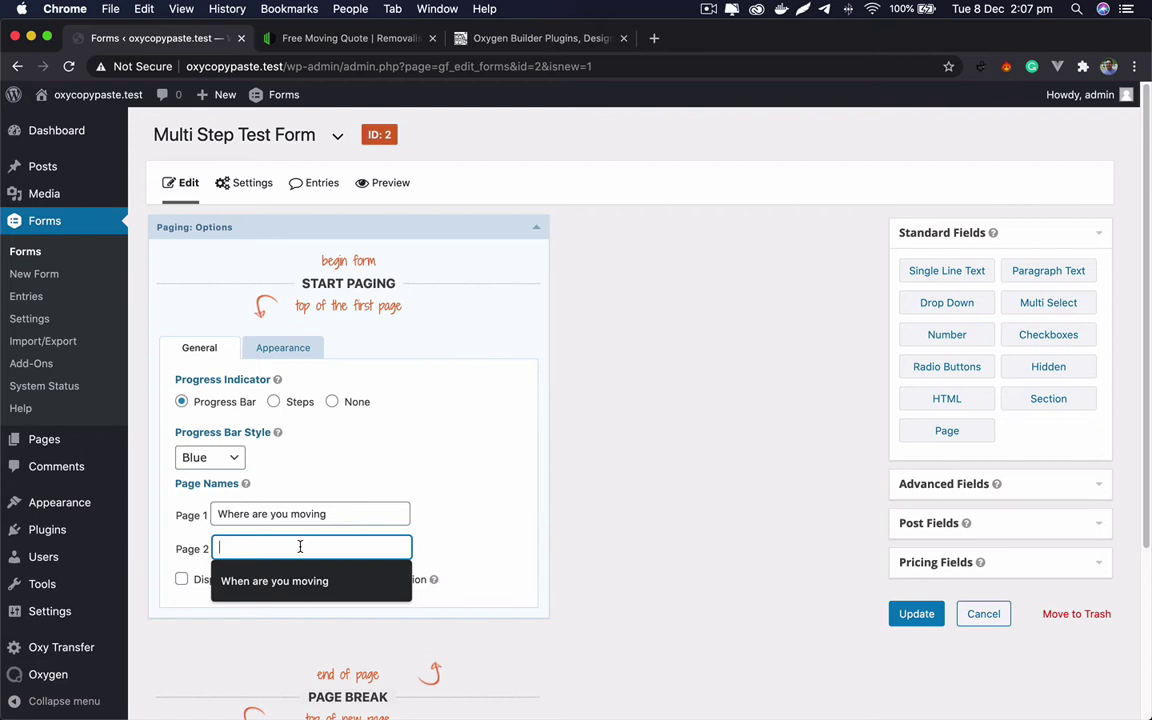
pyautogui.write('Contact Details')
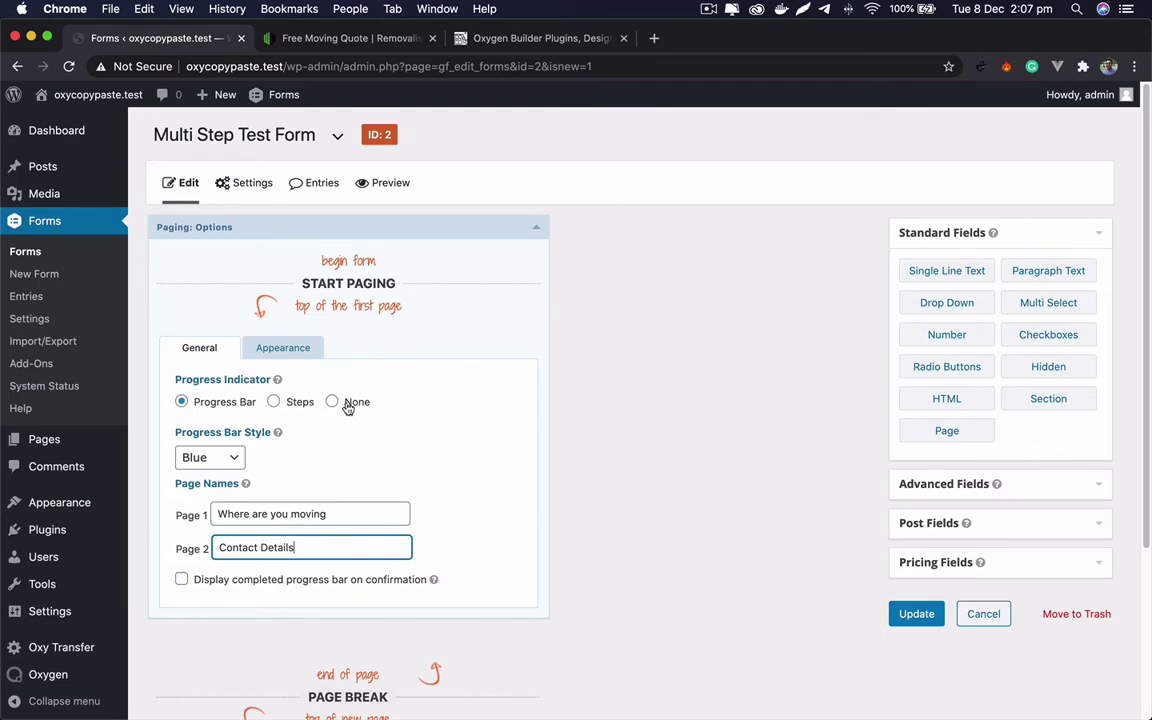
pyautogui.click(274, 402)
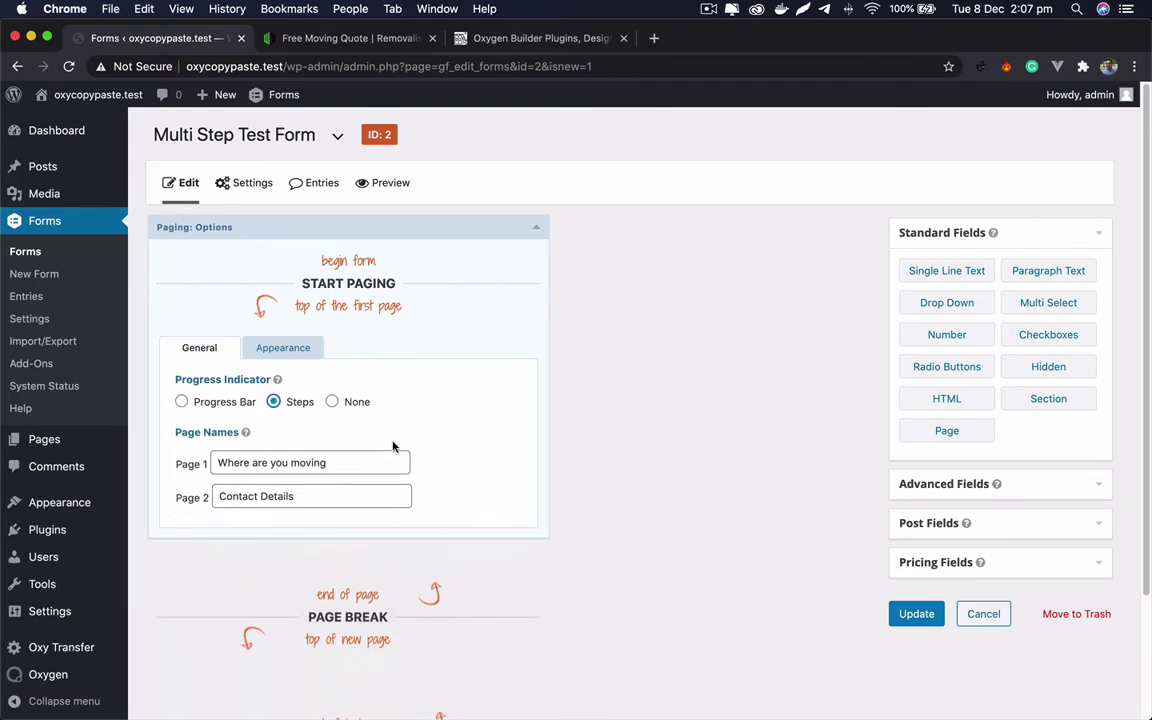
pyautogui.scroll(-2, 430, 455)
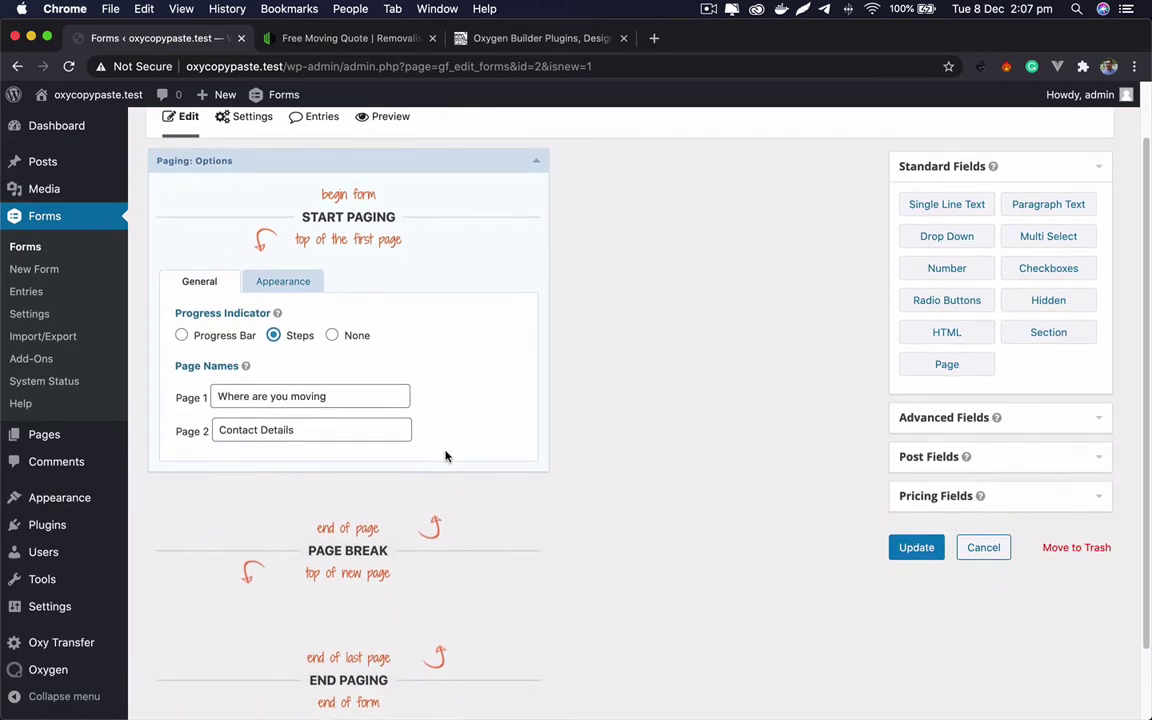
# Step: Copy the heading "Where are you moving?" from the WridgWays quote page
pyautogui.click(332, 40)
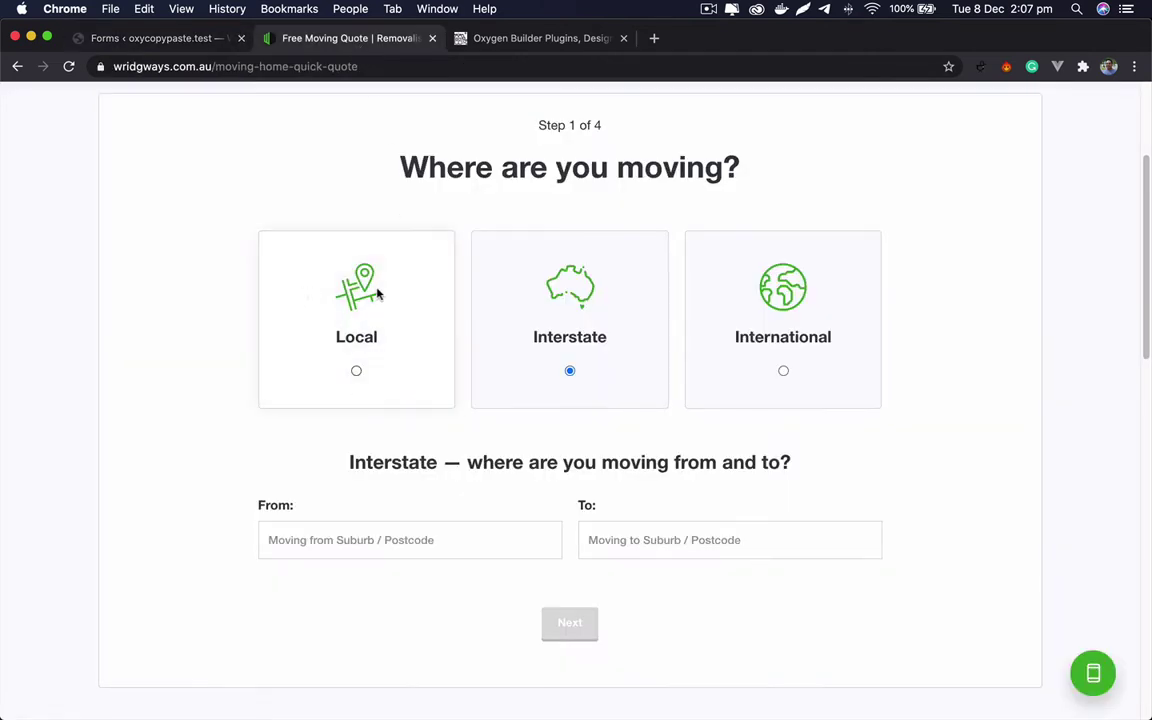
pyautogui.scroll(3, 537, 309)
pyautogui.tripleClick(520, 318)
pyautogui.press('super+c')
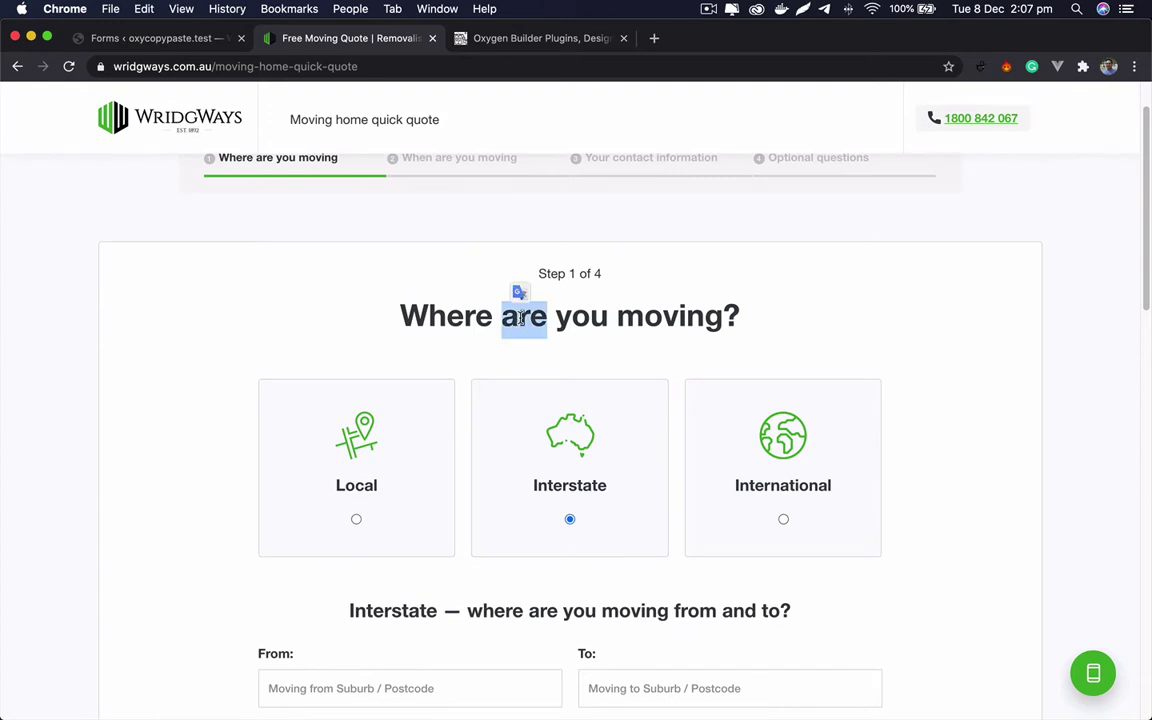
pyautogui.scroll(-3, 316, 434)
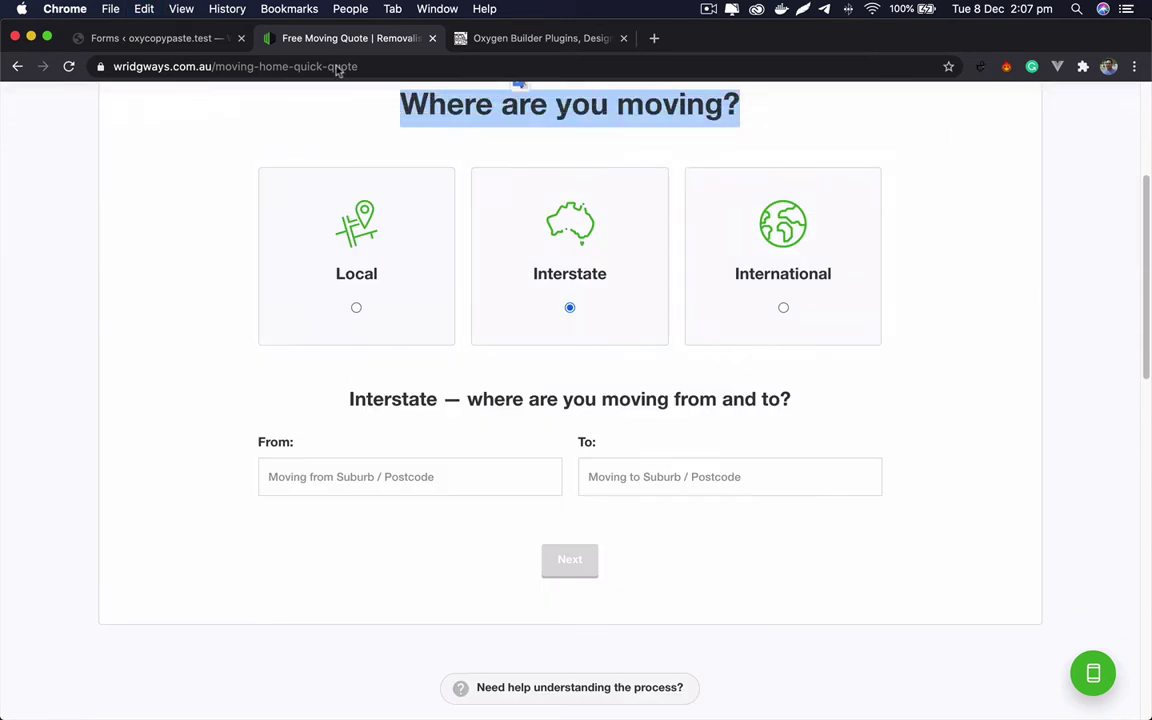
# Step: Back in the form editor, add a Checkboxes field to the first page, label it "Where are you moving?" and collapse its settings
pyautogui.click(160, 38)
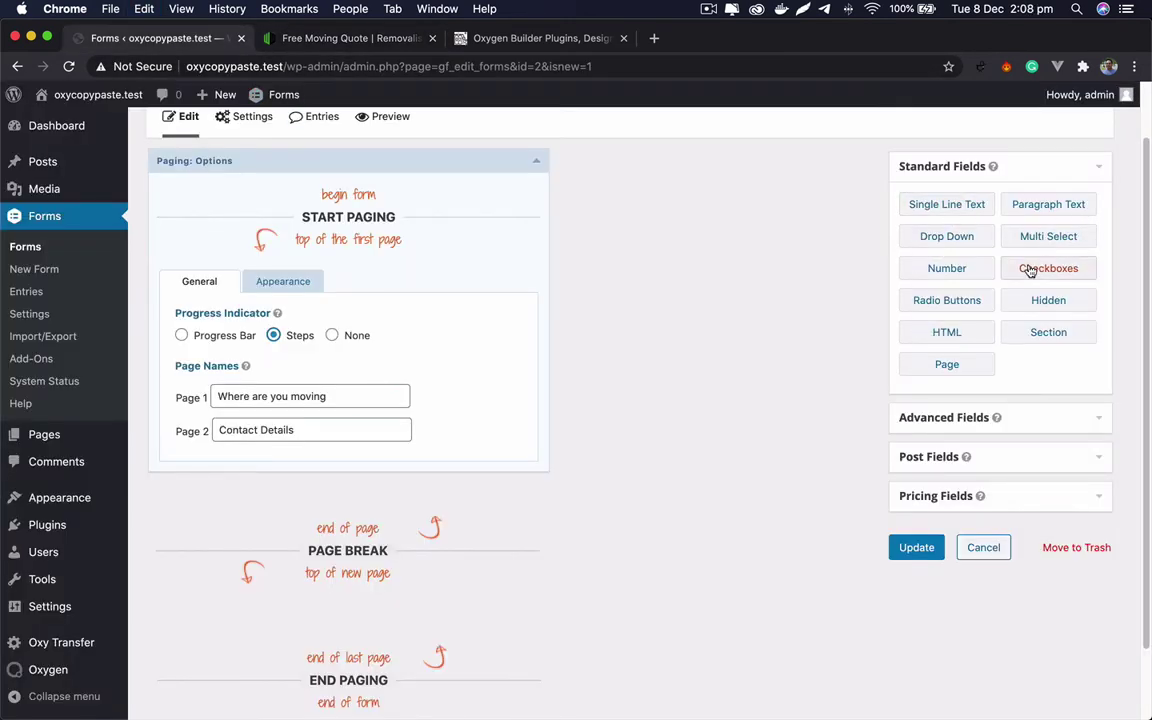
pyautogui.moveTo(1030, 266); pyautogui.dragTo(361, 522)
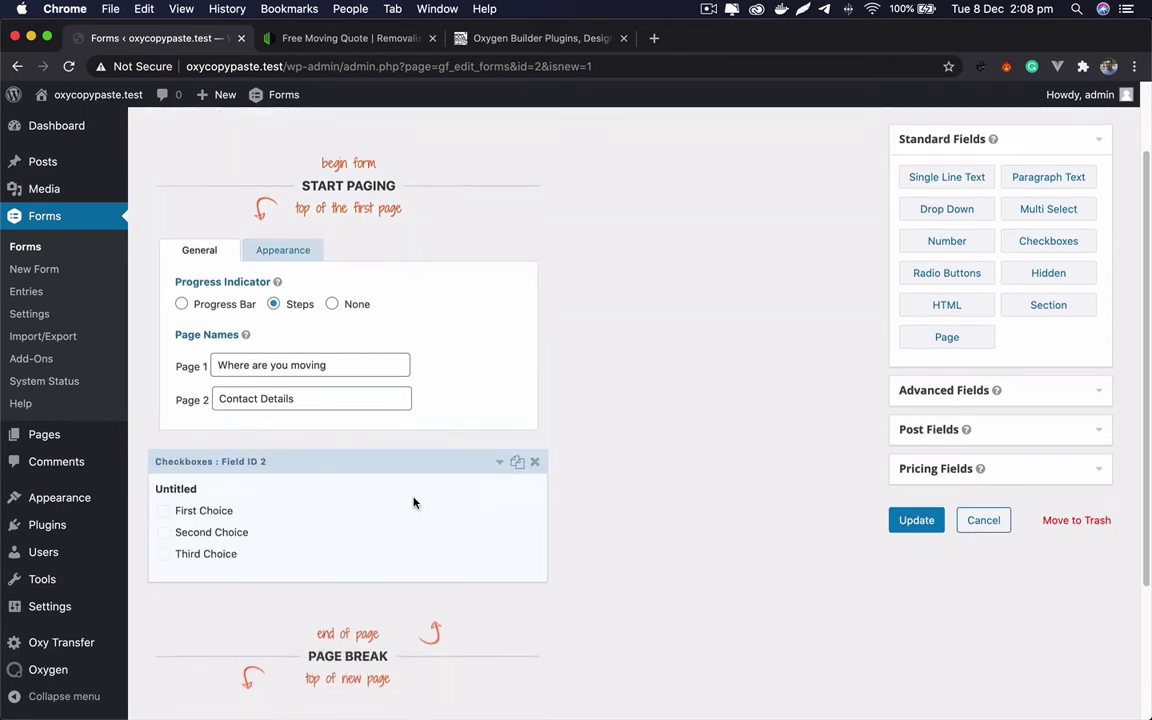
pyautogui.click(347, 440)
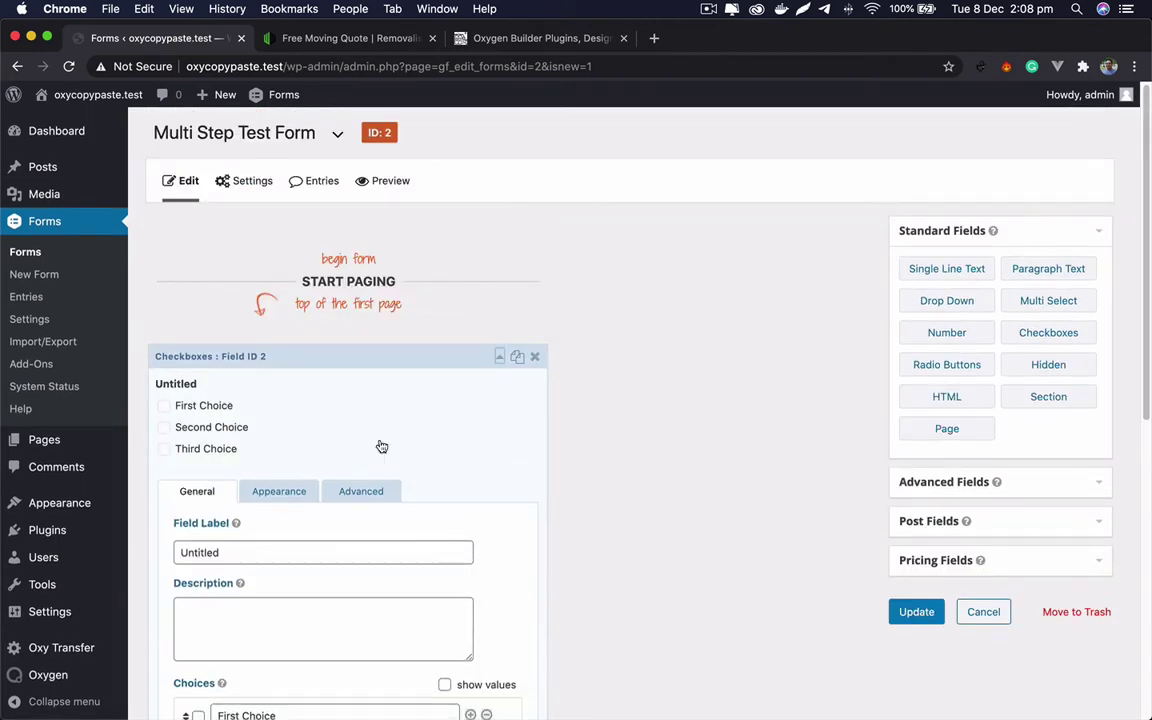
pyautogui.scroll(-1, 320, 480)
pyautogui.doubleClick(291, 520)
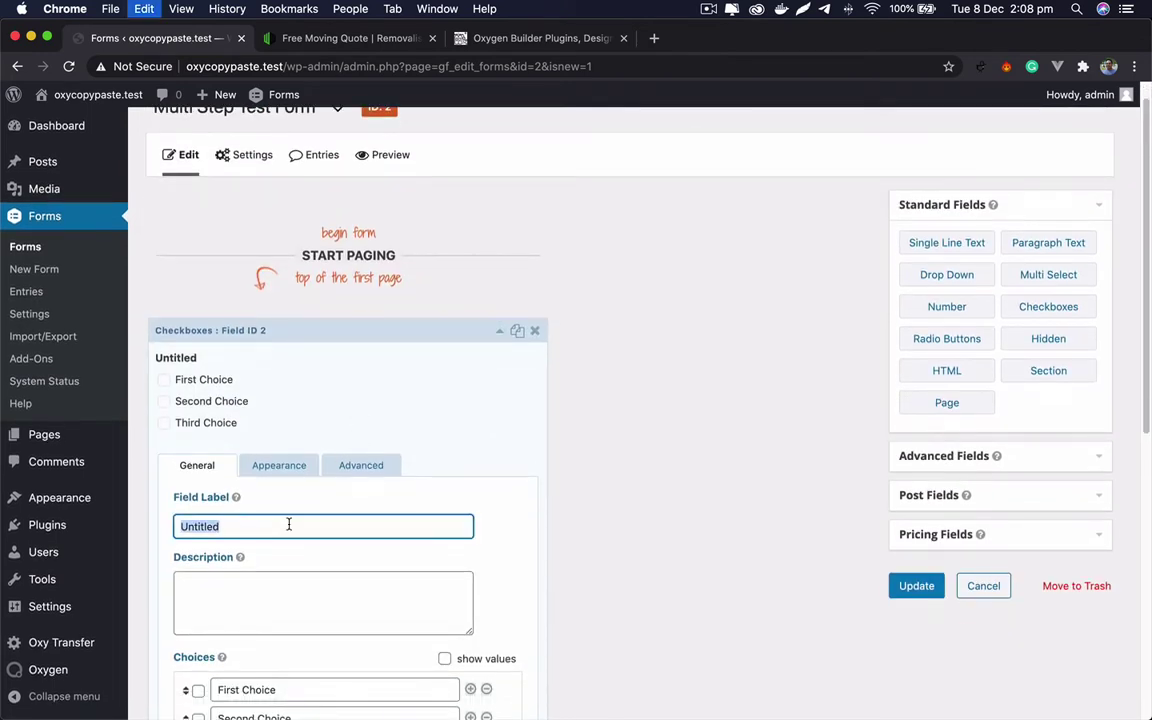
pyautogui.press('super+v')
pyautogui.scroll(-1, 428, 462)
pyautogui.scroll(1, 417, 414)
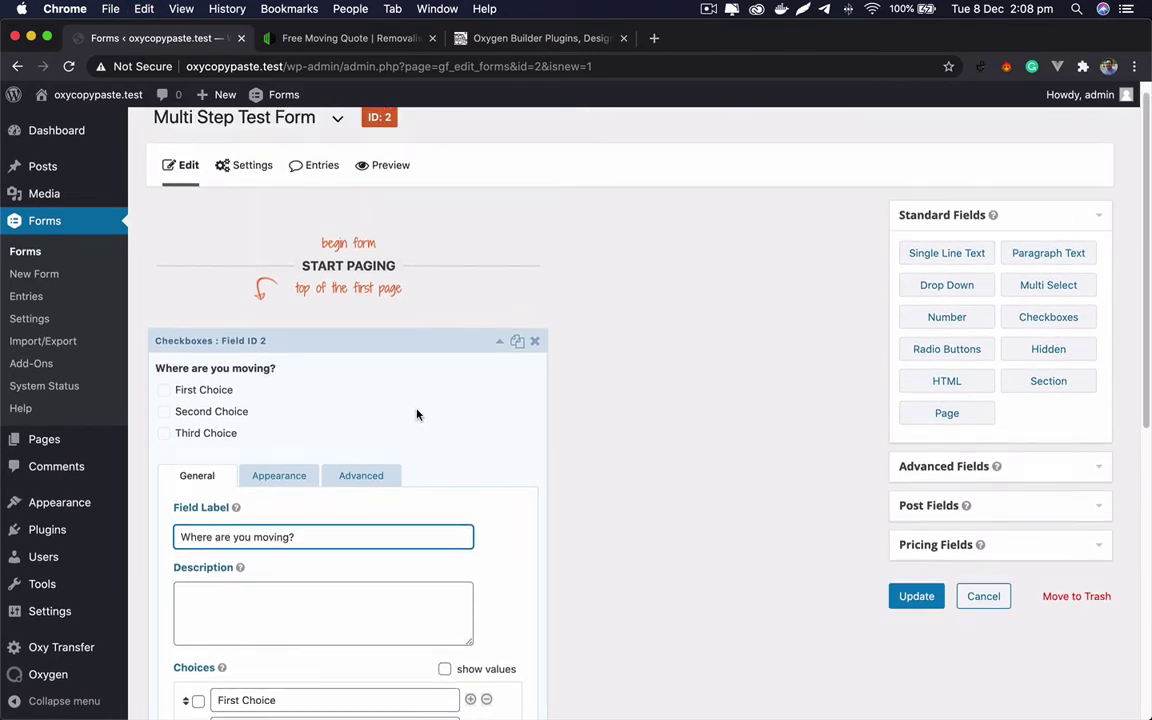
pyautogui.scroll(-5, 427, 465)
pyautogui.scroll(3, 395, 276)
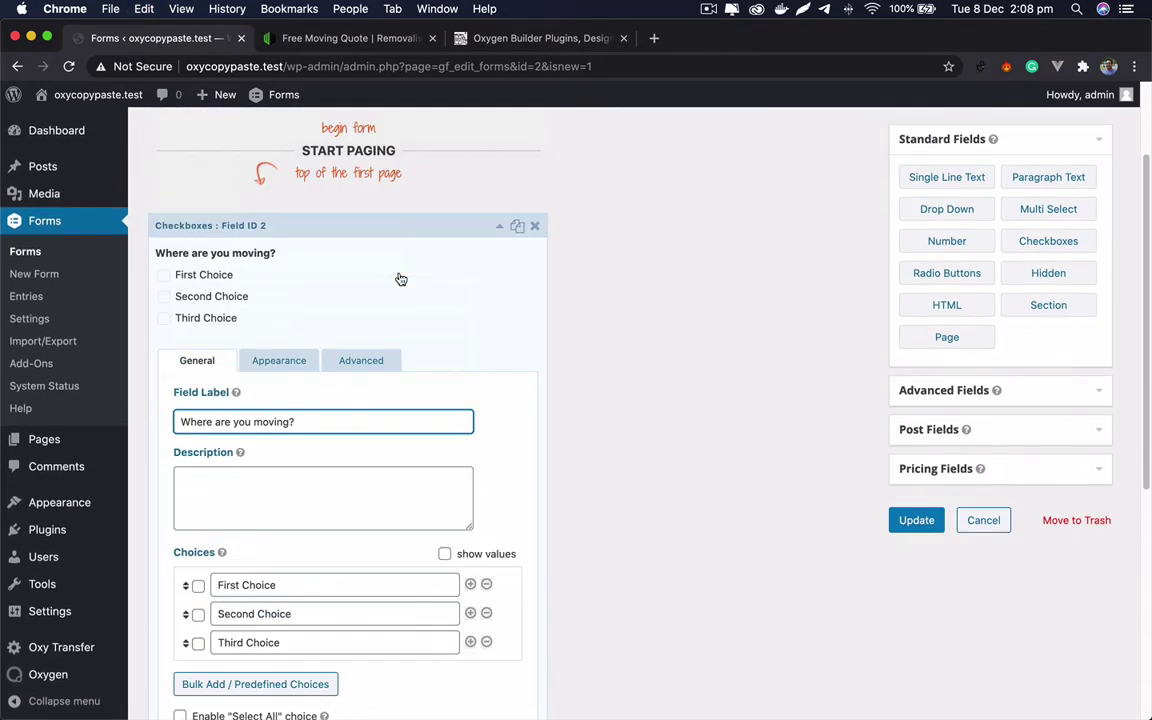
pyautogui.click(388, 226)
pyautogui.scroll(1, 371, 414)
pyautogui.scroll(2, 371, 414)
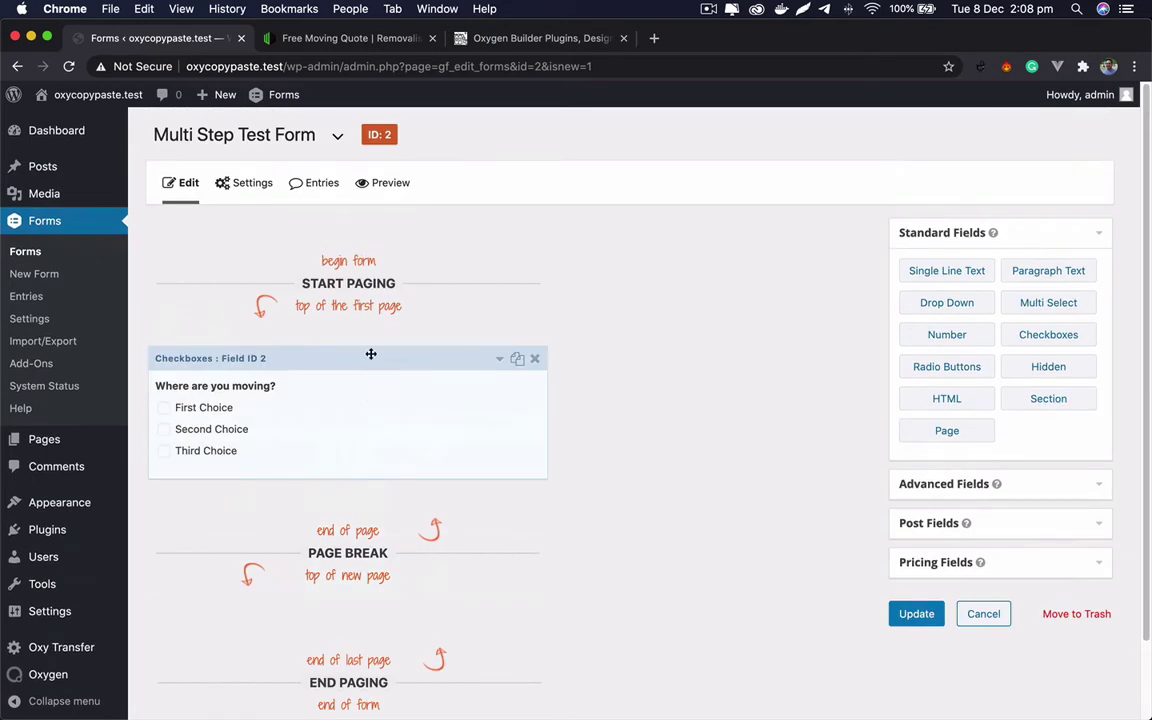
# Step: Reopen the "Where are you moving?" field's settings, show choice values and set them to Local, Interstate and International
pyautogui.click(288, 437)
pyautogui.scroll(-6, 341, 443)
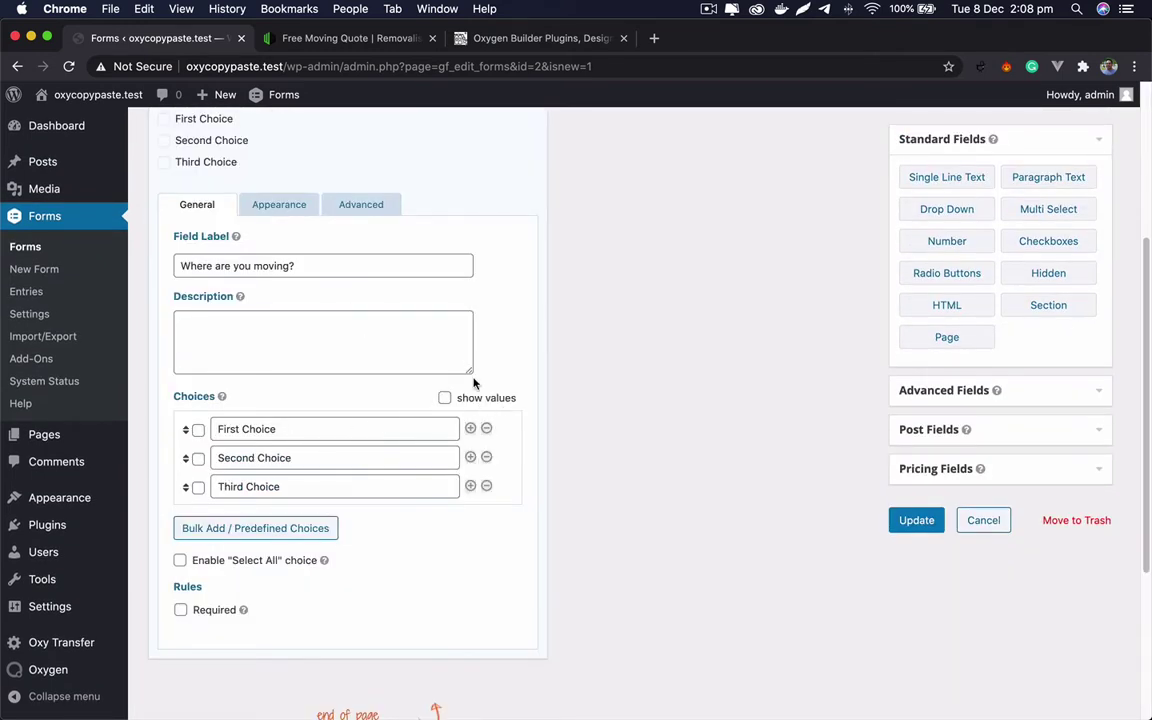
pyautogui.click(445, 398)
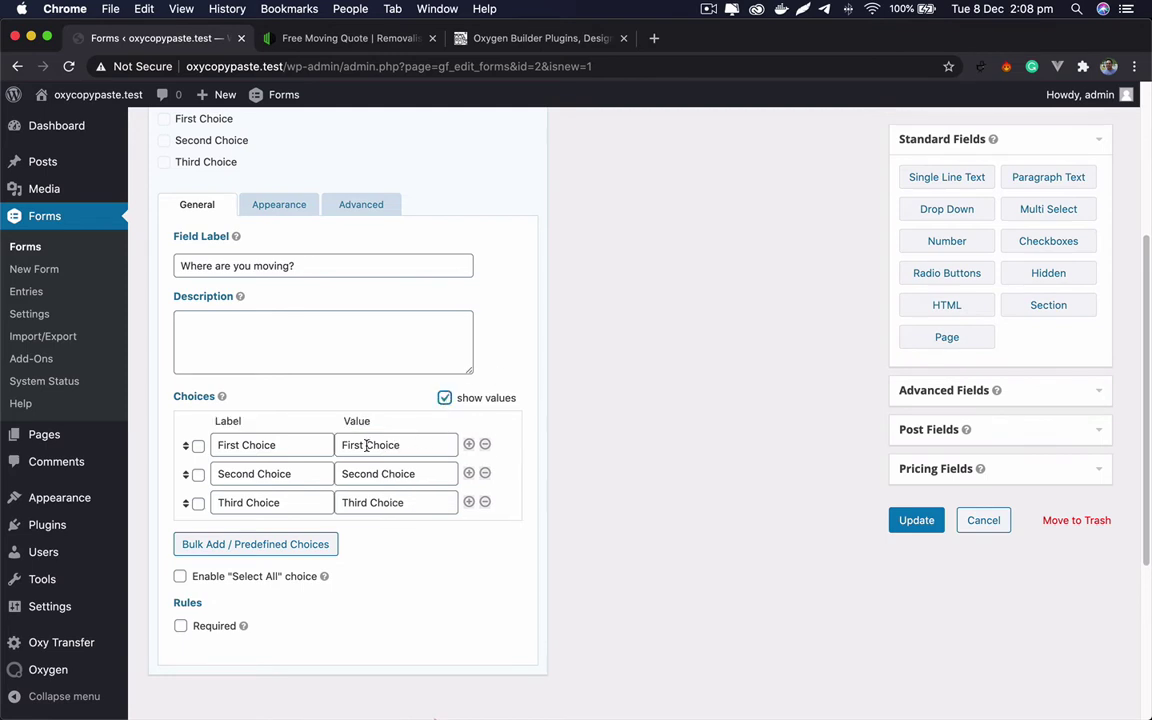
pyautogui.tripleClick(366, 445)
pyautogui.write('Local')
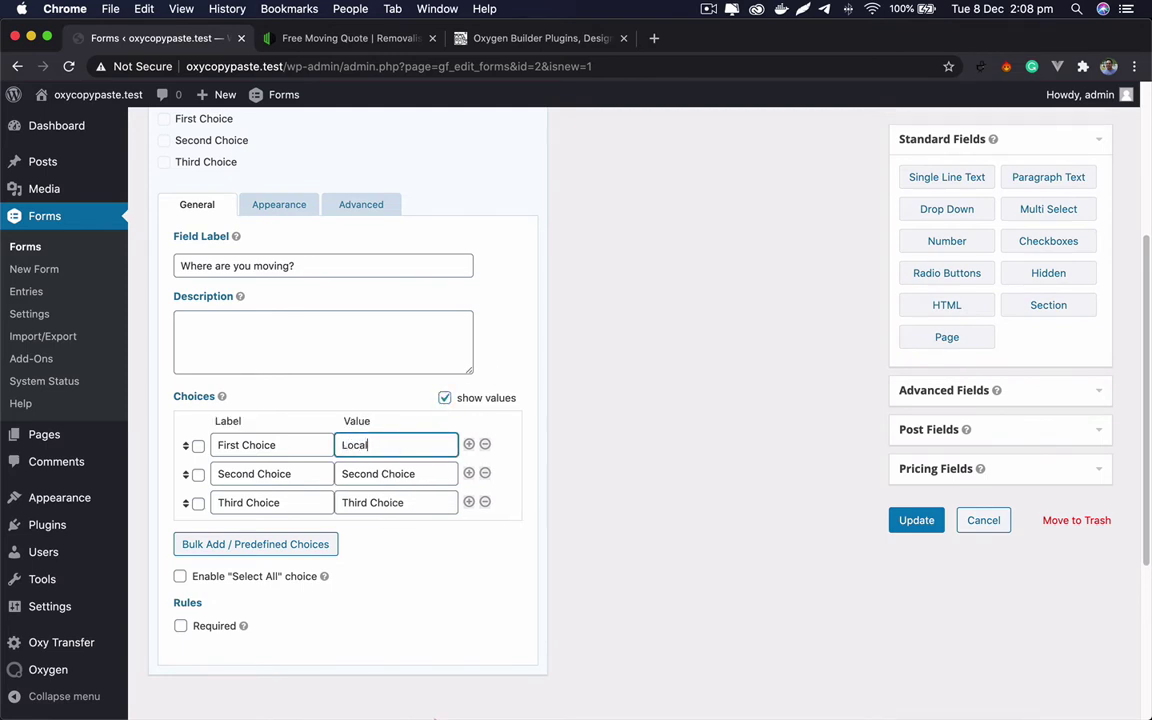
pyautogui.tripleClick(360, 476)
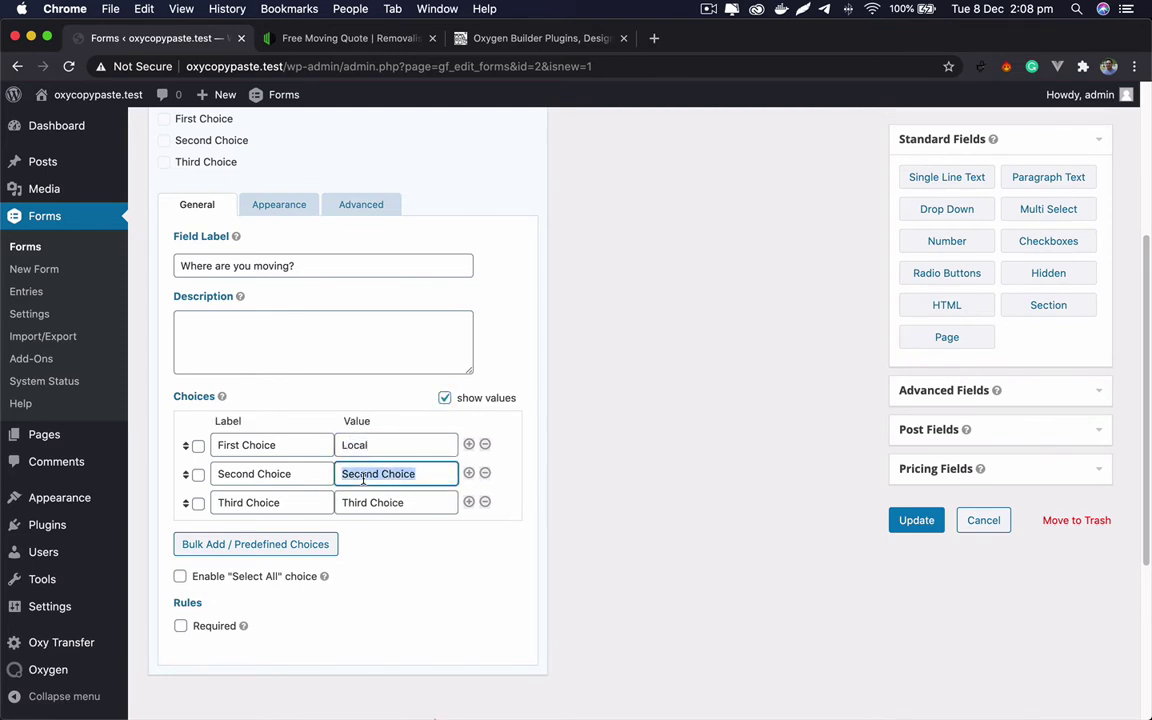
pyautogui.write('In')
pyautogui.press('Tab')
pyautogui.press('Tab')
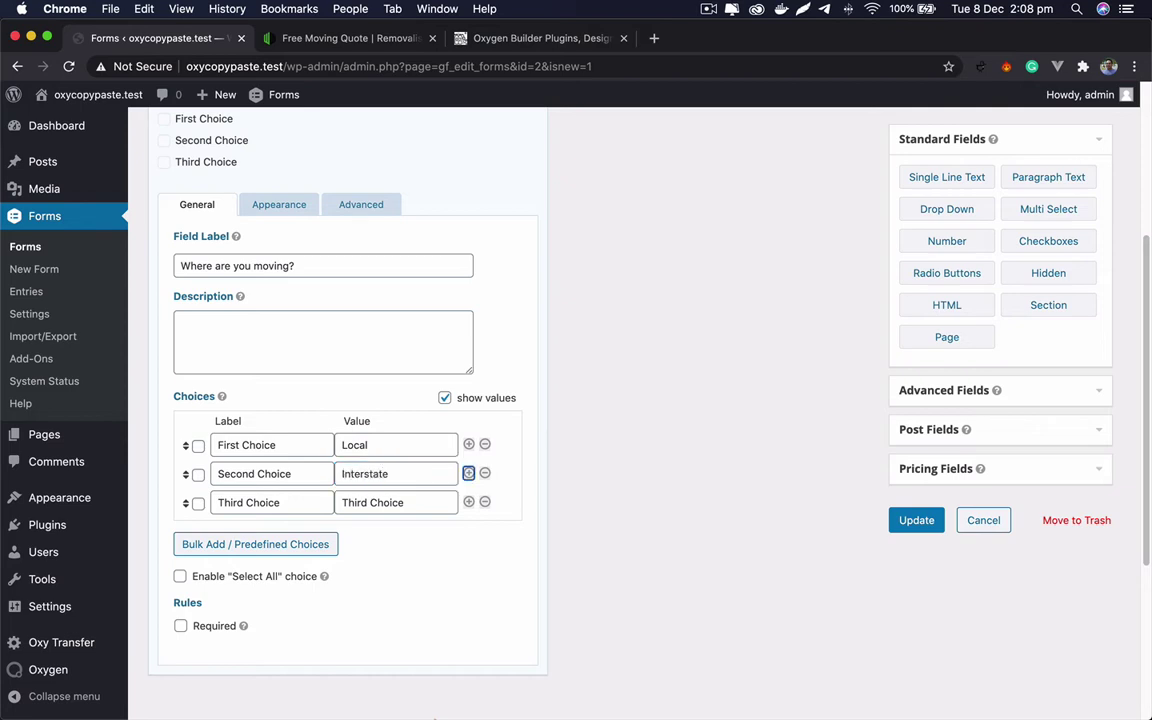
pyautogui.tripleClick(368, 502)
pyautogui.write('International')
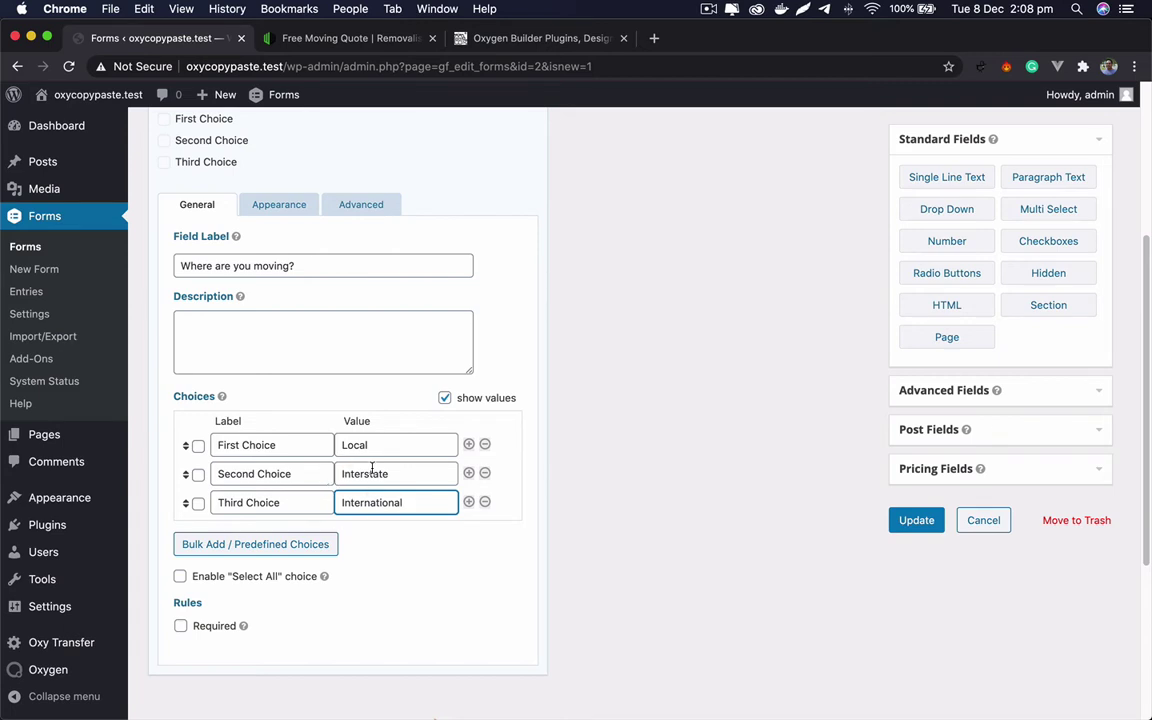
# Step: Select the first choice's label for replacement, and copy the Local icon's image URL from the source of the WridgWays quote page
pyautogui.scroll(1, 372, 468)
pyautogui.click(290, 502)
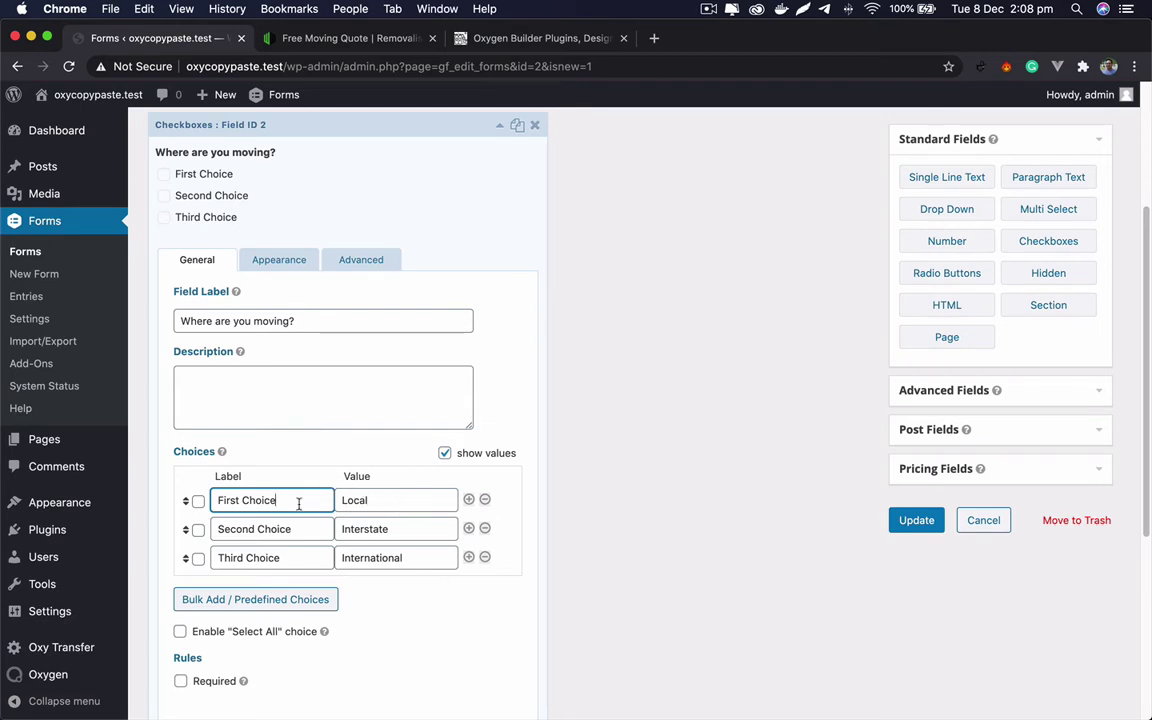
pyautogui.tripleClick(265, 503)
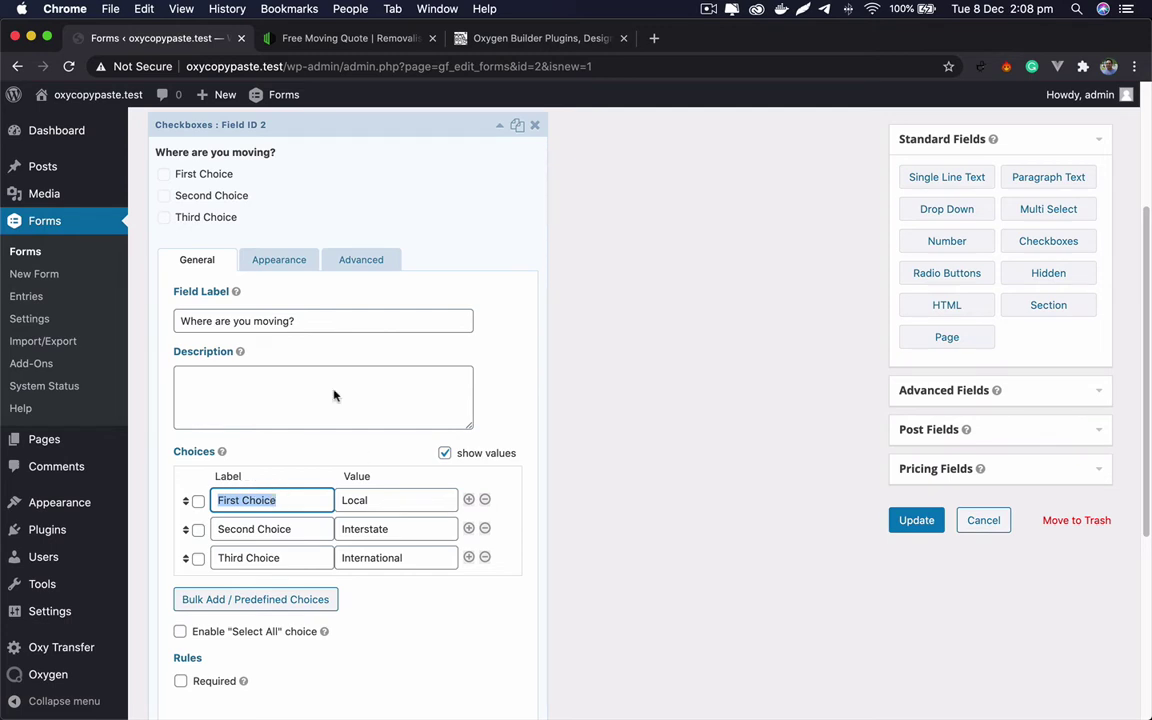
pyautogui.click(293, 38)
pyautogui.rightClick(355, 235)
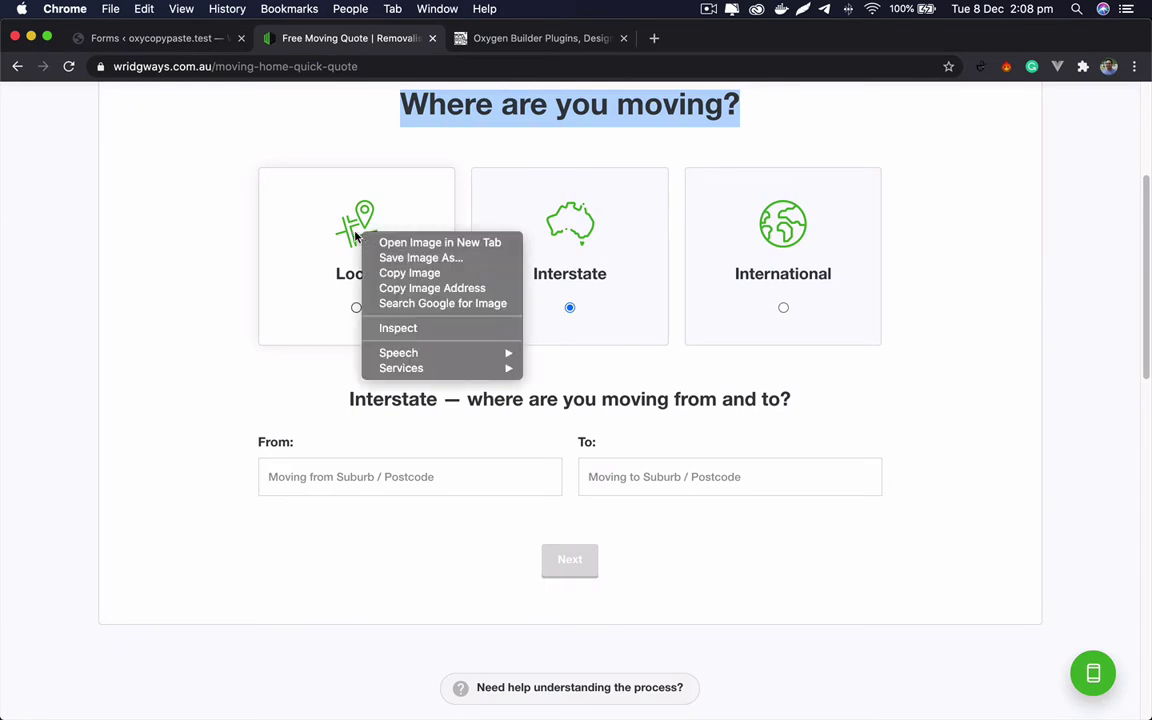
pyautogui.click(412, 330)
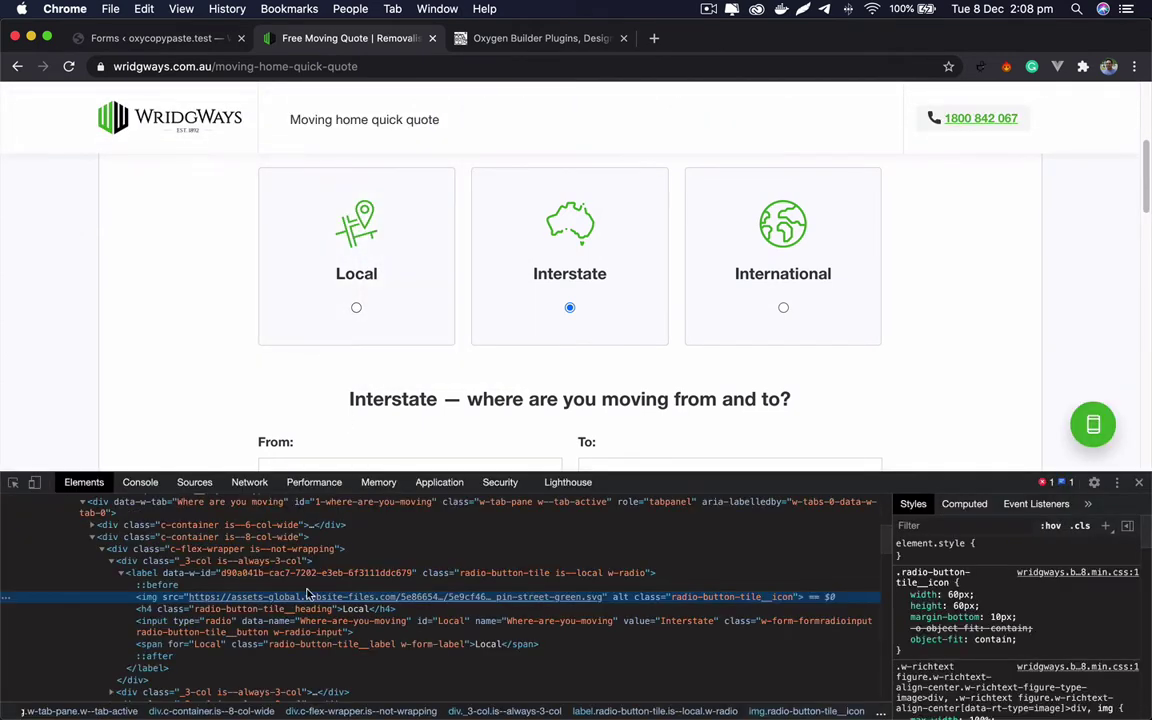
pyautogui.doubleClick(308, 596)
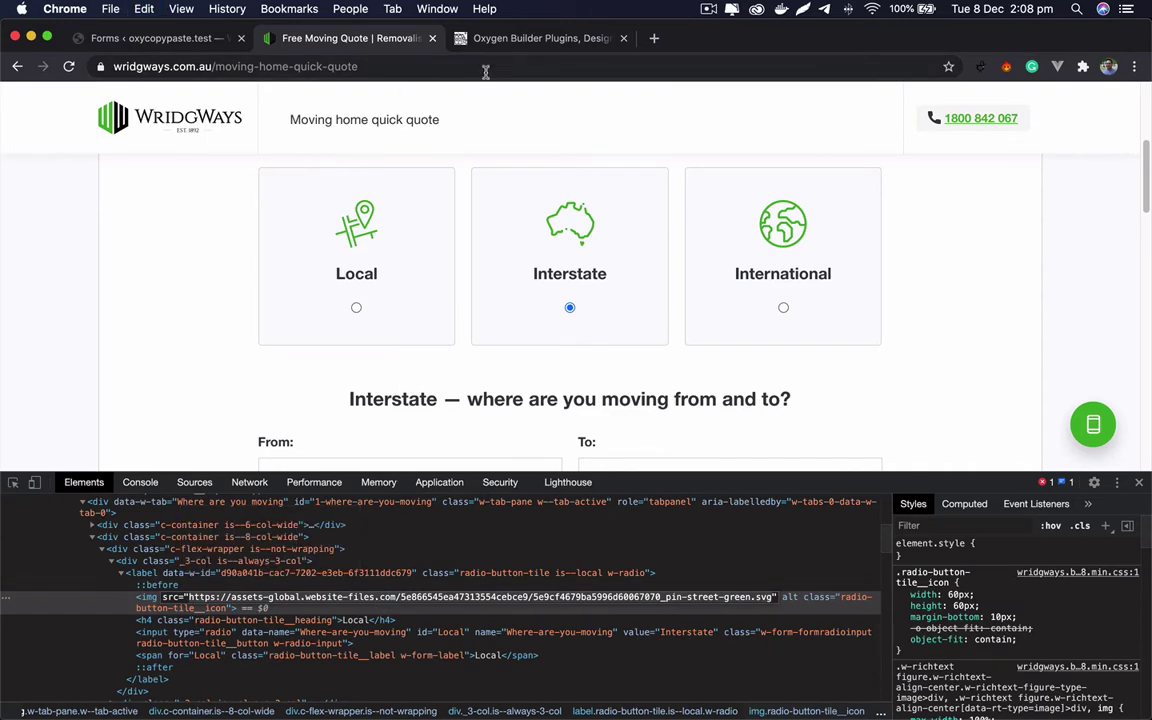
# Step: Back in the form editor, set the first choice's label to an img tag with the copied URL followed by <span>Local</span>
pyautogui.hotkey('ctrl', 'shift', 'Tab')
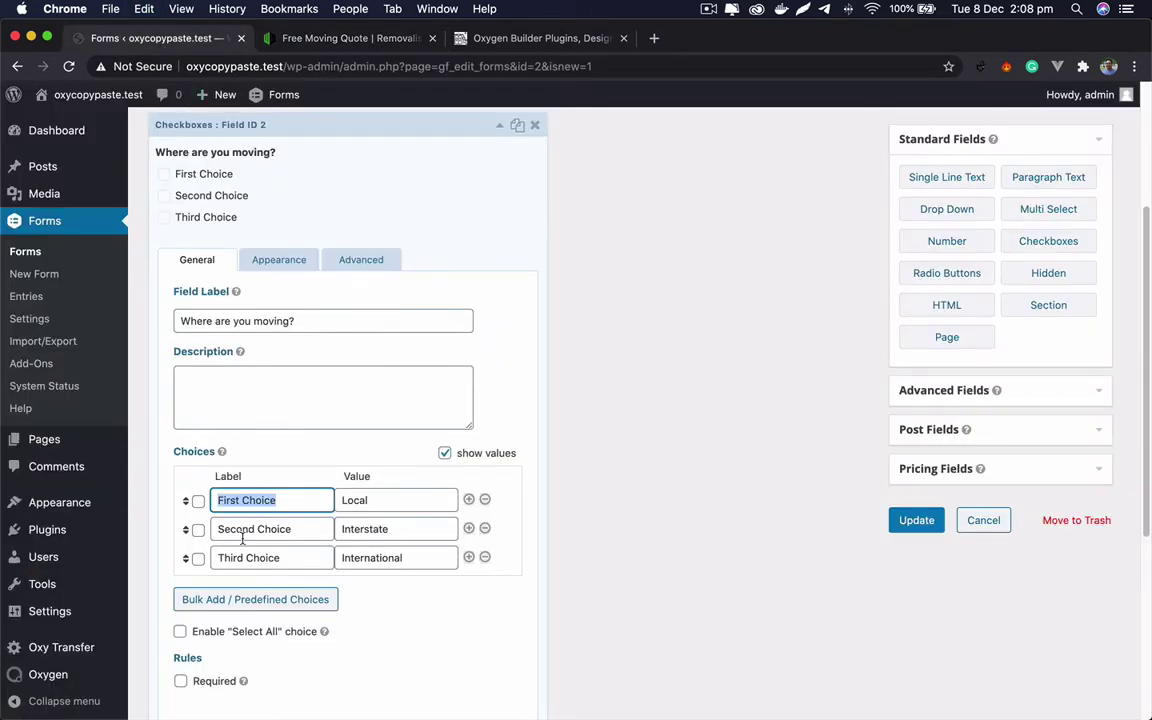
pyautogui.write('<img src="')
pyautogui.press('super+v')
pyautogui.write('"')
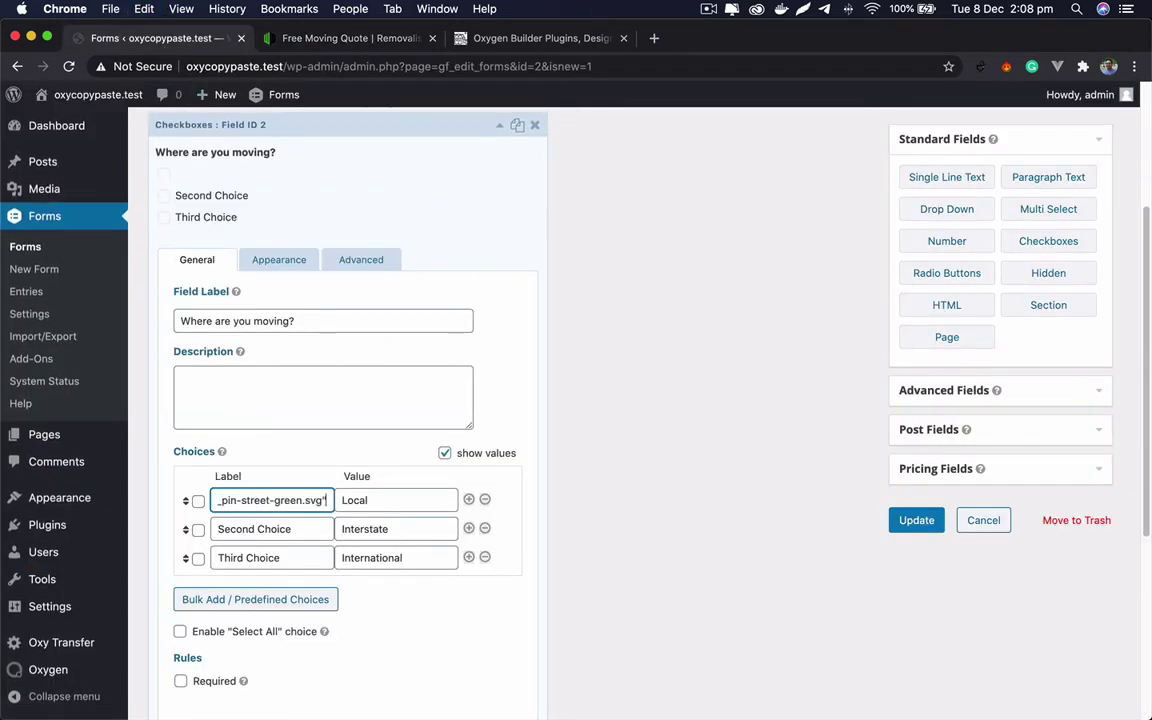
pyautogui.write('><span')
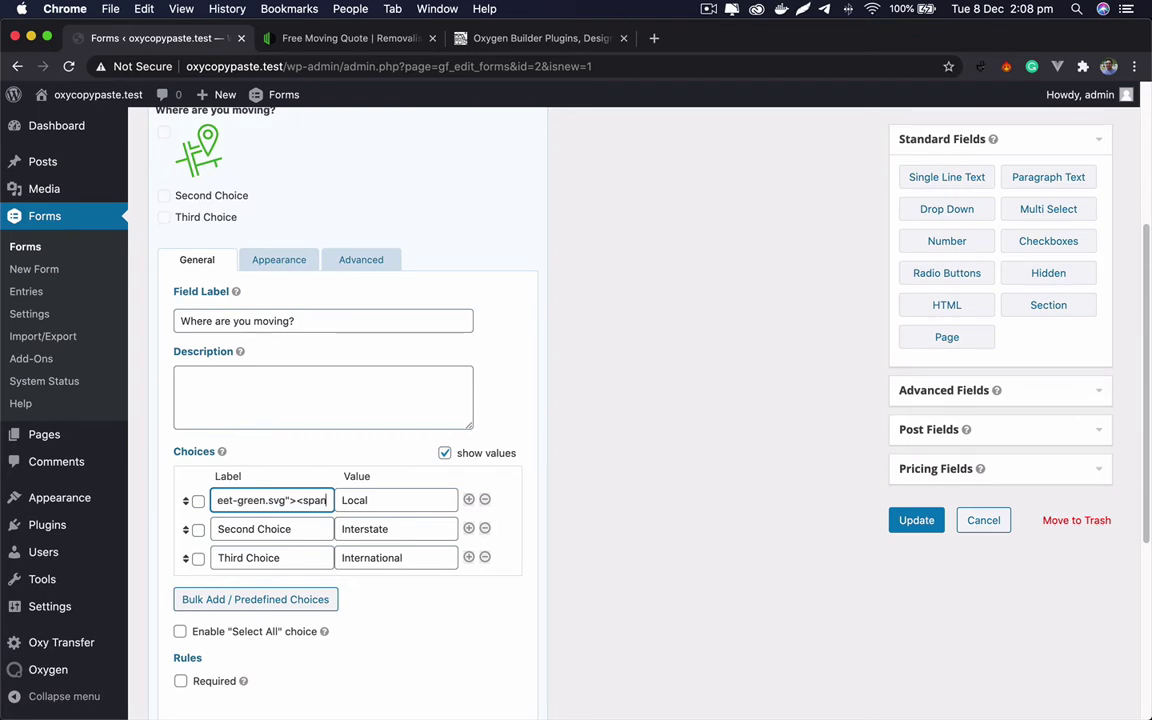
pyautogui.write('>Local</span>')
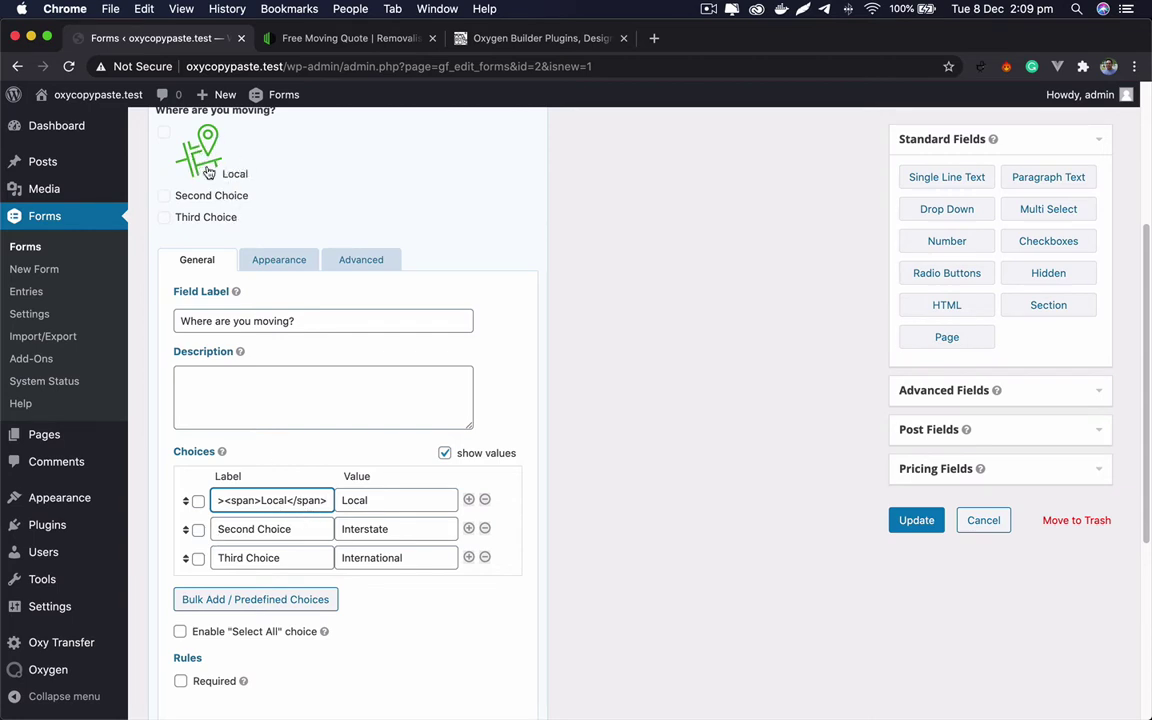
# Step: Select the second choice's label for replacement, and copy the Interstate icon's image source from the WridgWays page's code
pyautogui.tripleClick(259, 538)
pyautogui.click(348, 38)
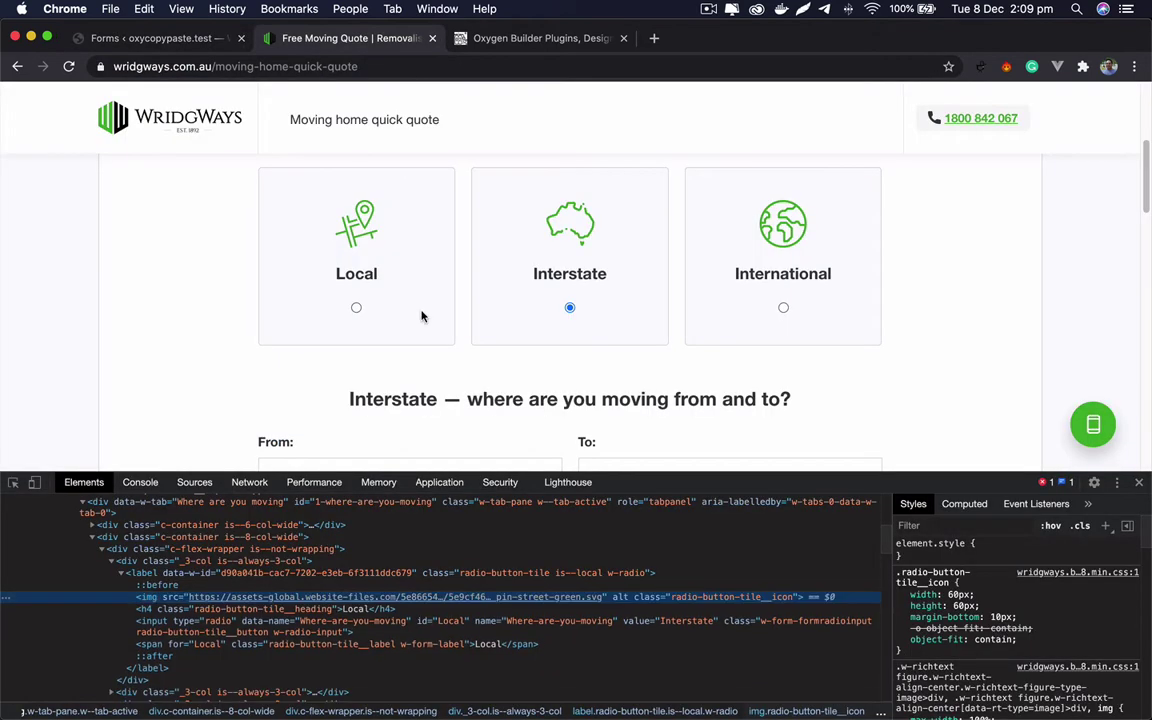
pyautogui.rightClick(577, 216)
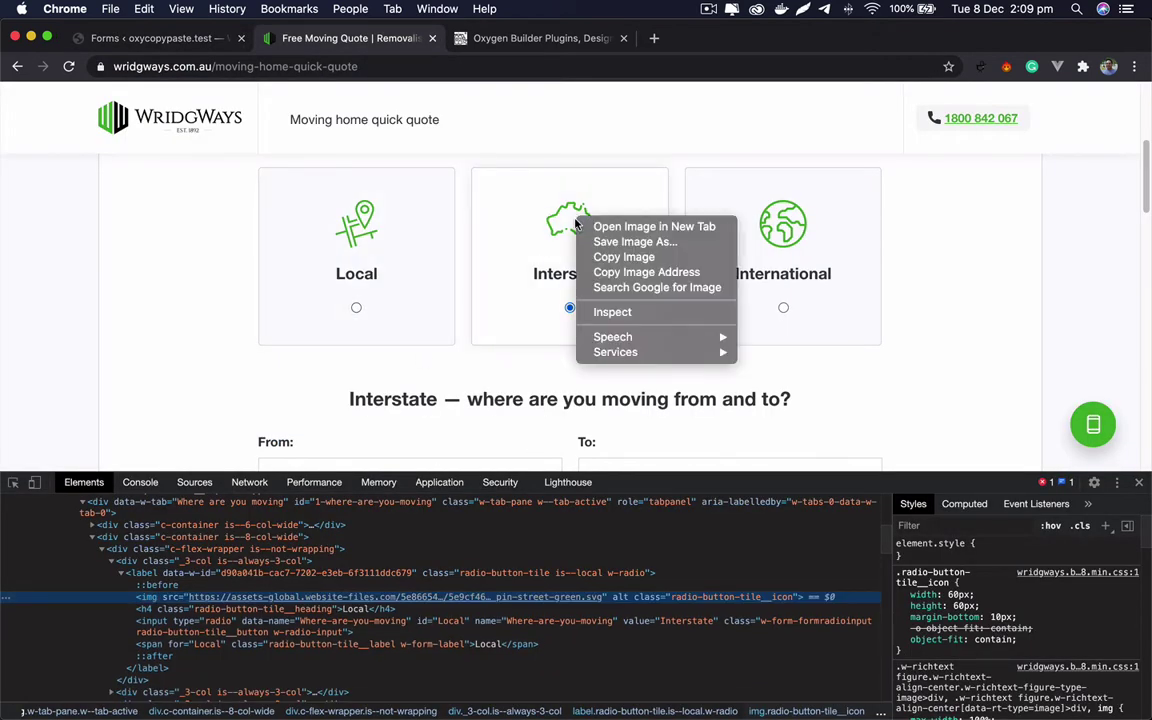
pyautogui.click(612, 322)
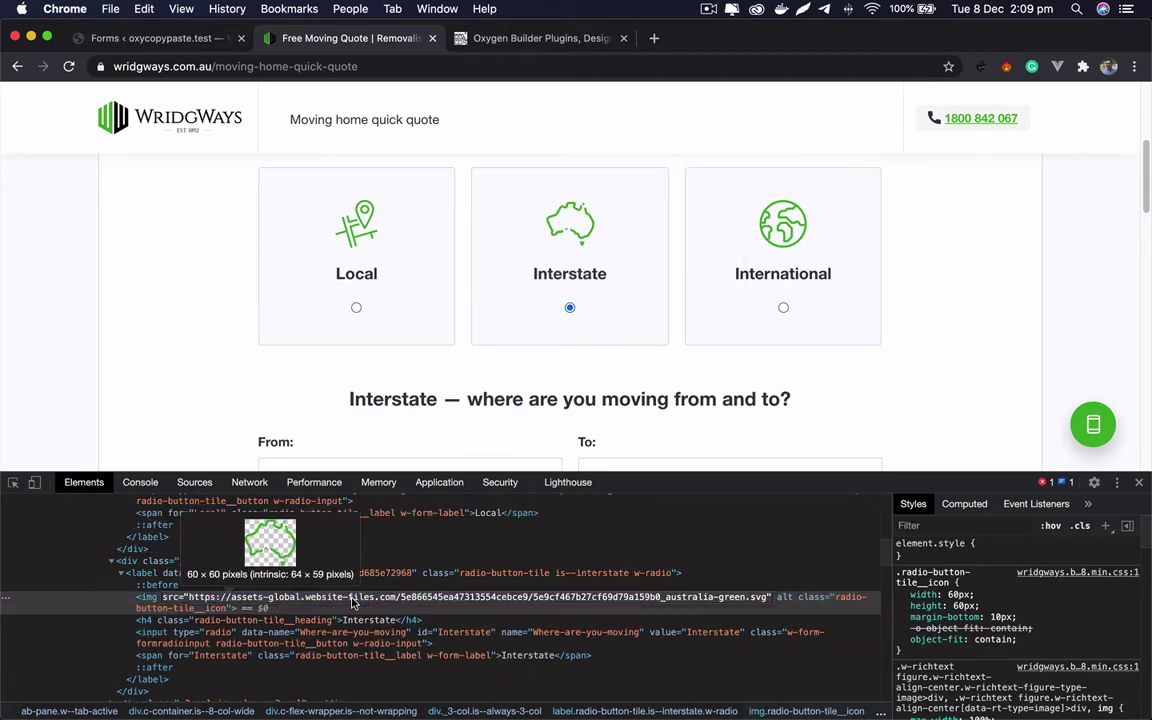
pyautogui.press('super+c')
# Step: In the form editor, make the second choice's label an img tag with the copied source and alt="" /, followed by <span>Interstate</span>
pyautogui.click(200, 40)
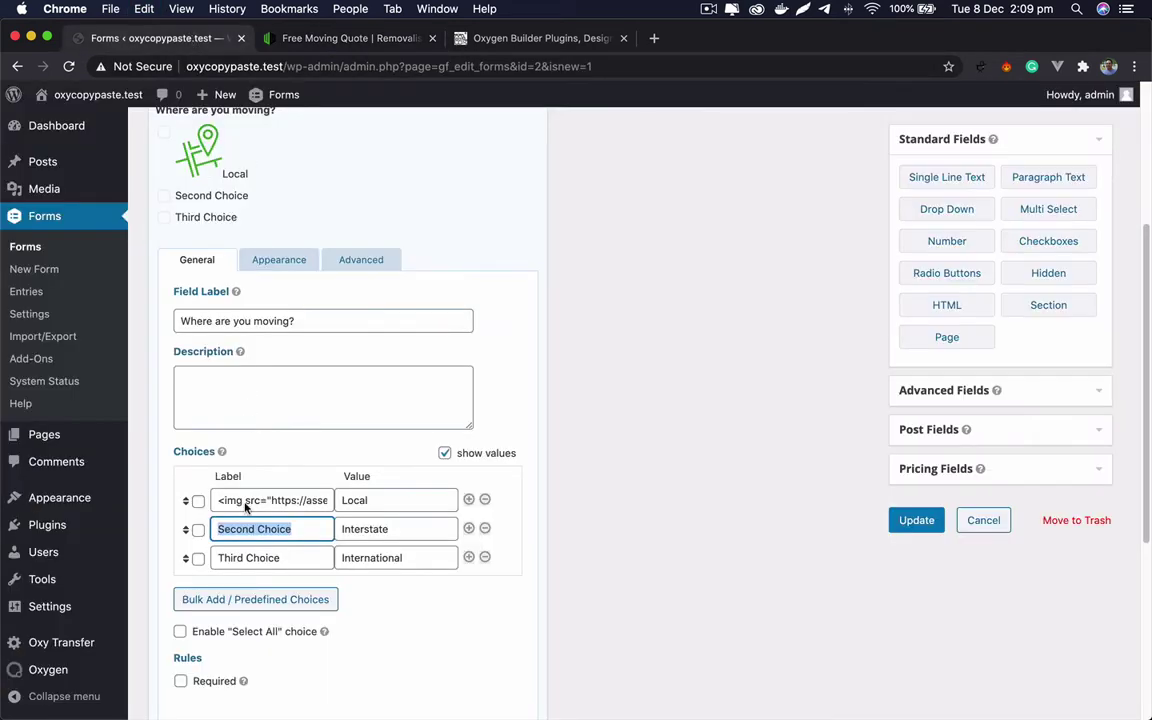
pyautogui.write('<img src="')
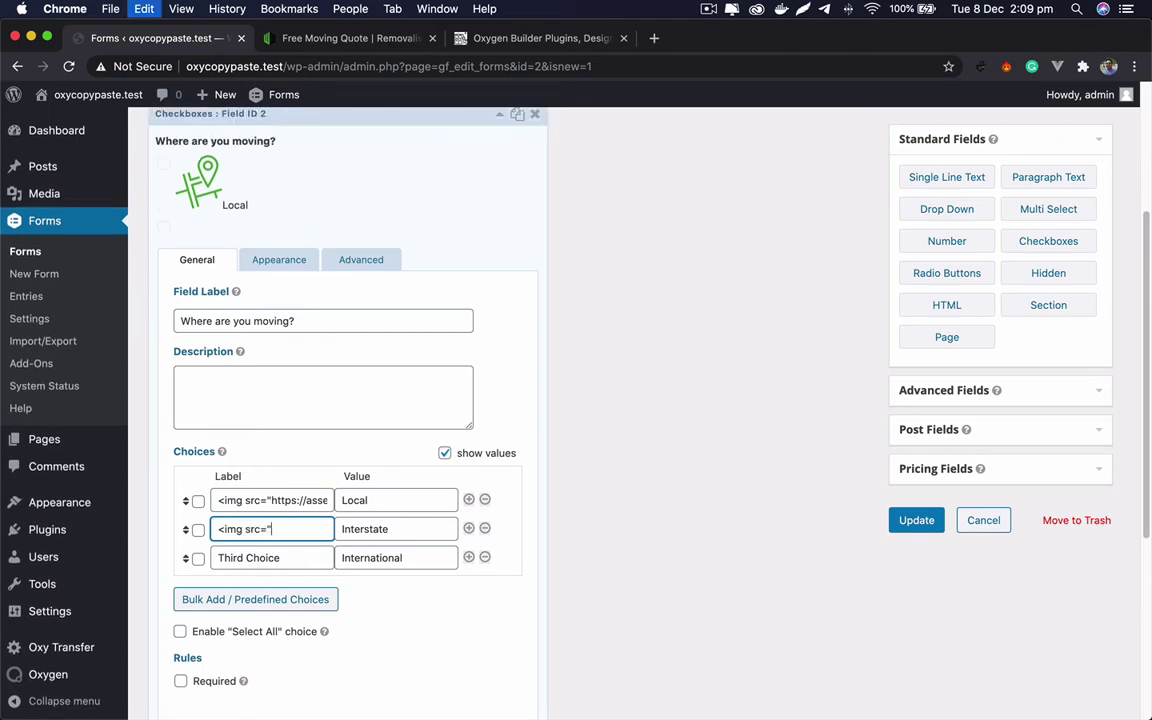
pyautogui.press('super+v')
pyautogui.write('" alt="')
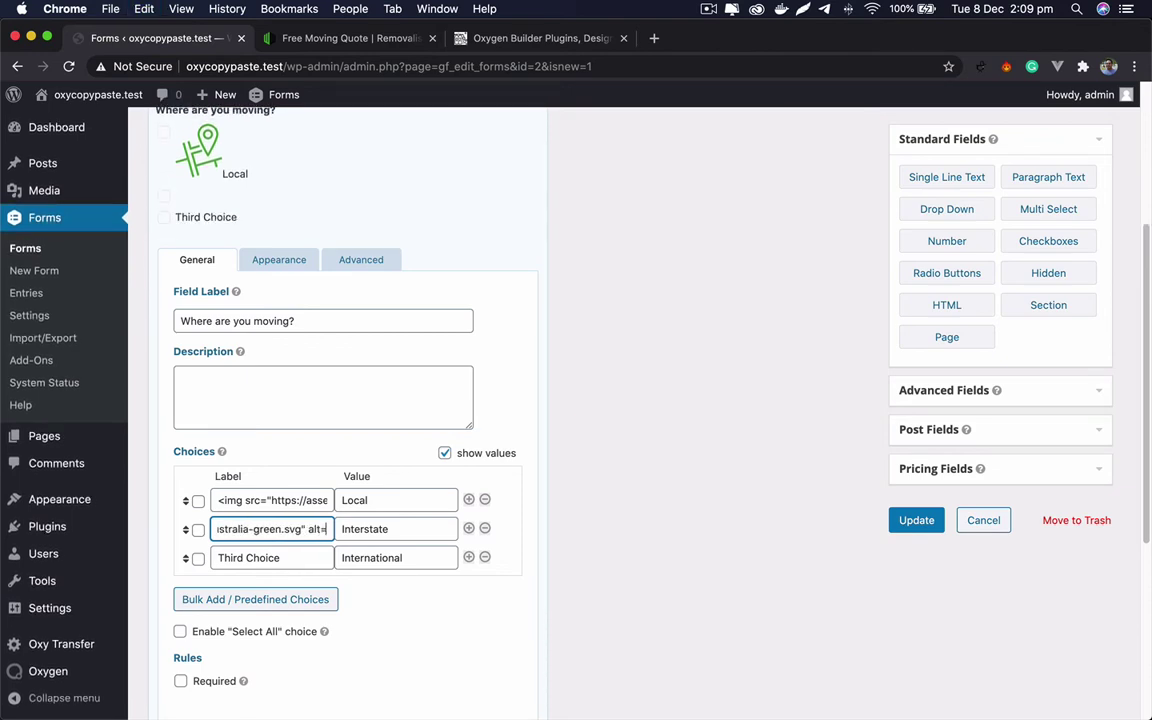
pyautogui.write('">')
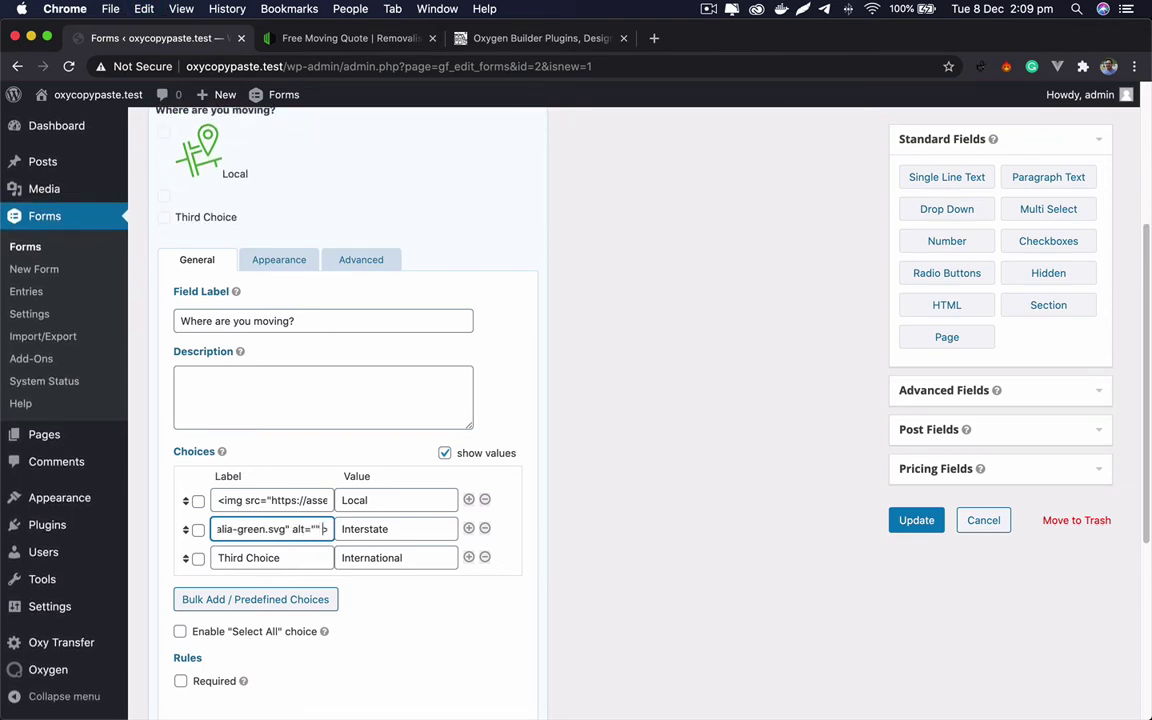
pyautogui.write(' /')
pyautogui.write('<span>')
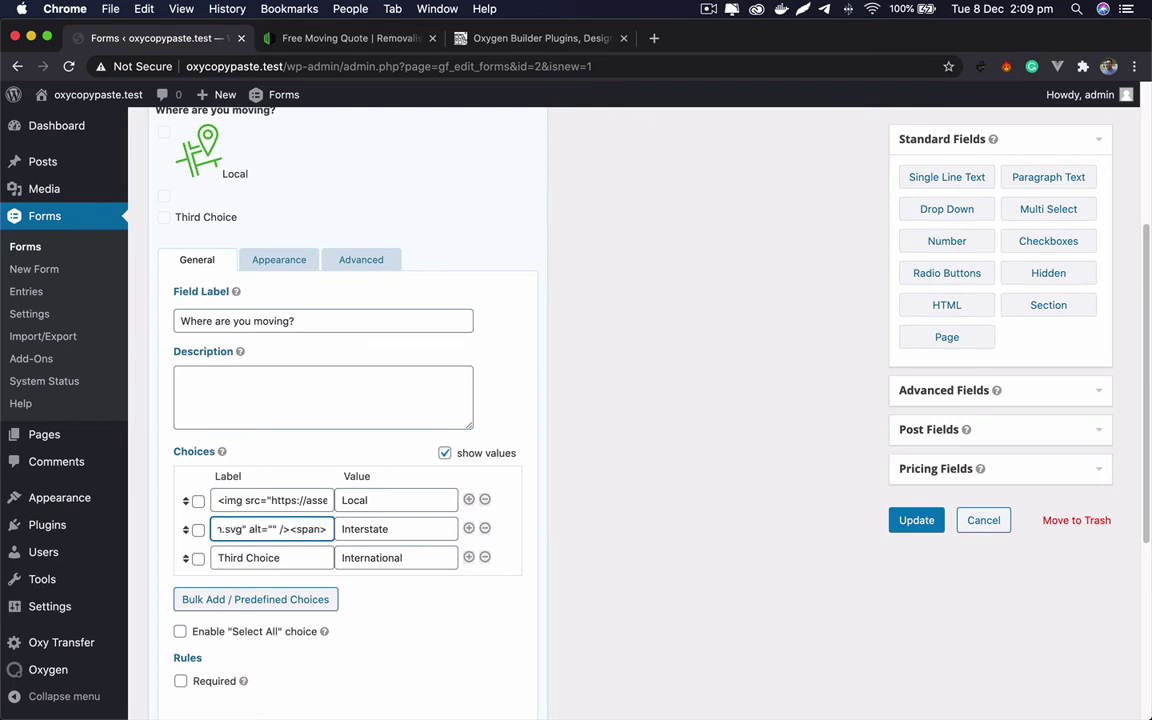
pyautogui.write('Interstate')
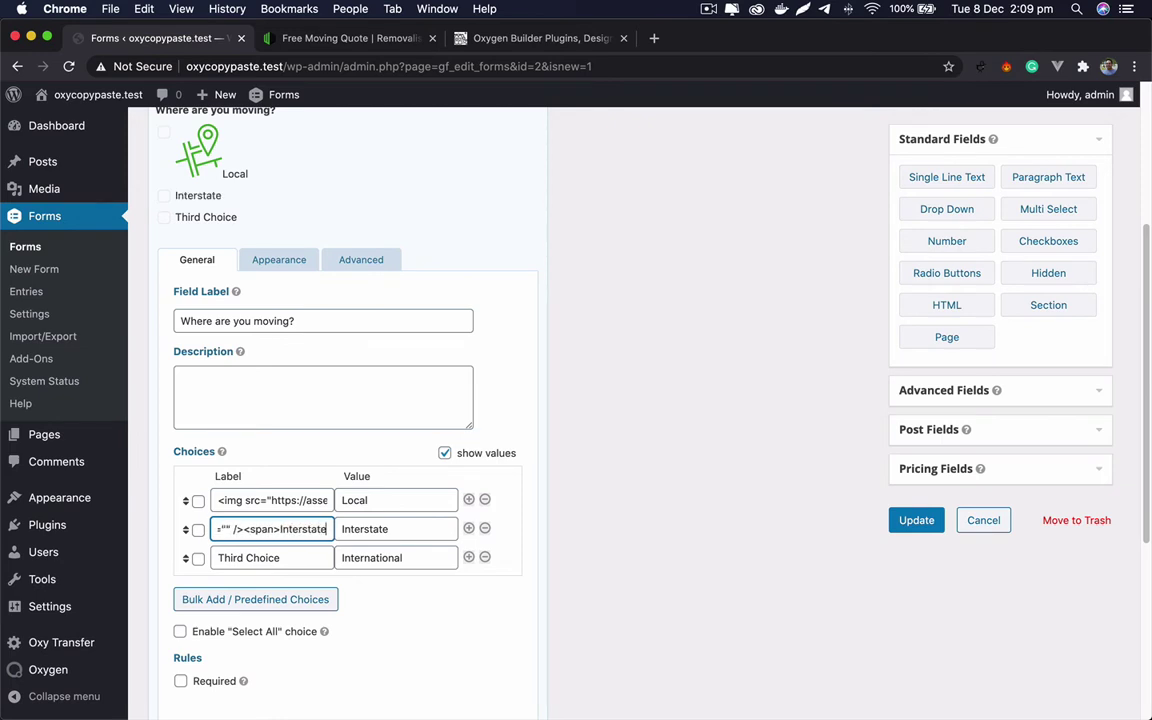
pyautogui.write('</span>')
# Step: Inspect the International globe icon on the WridgWays quote page and copy its image URL
pyautogui.click(310, 37)
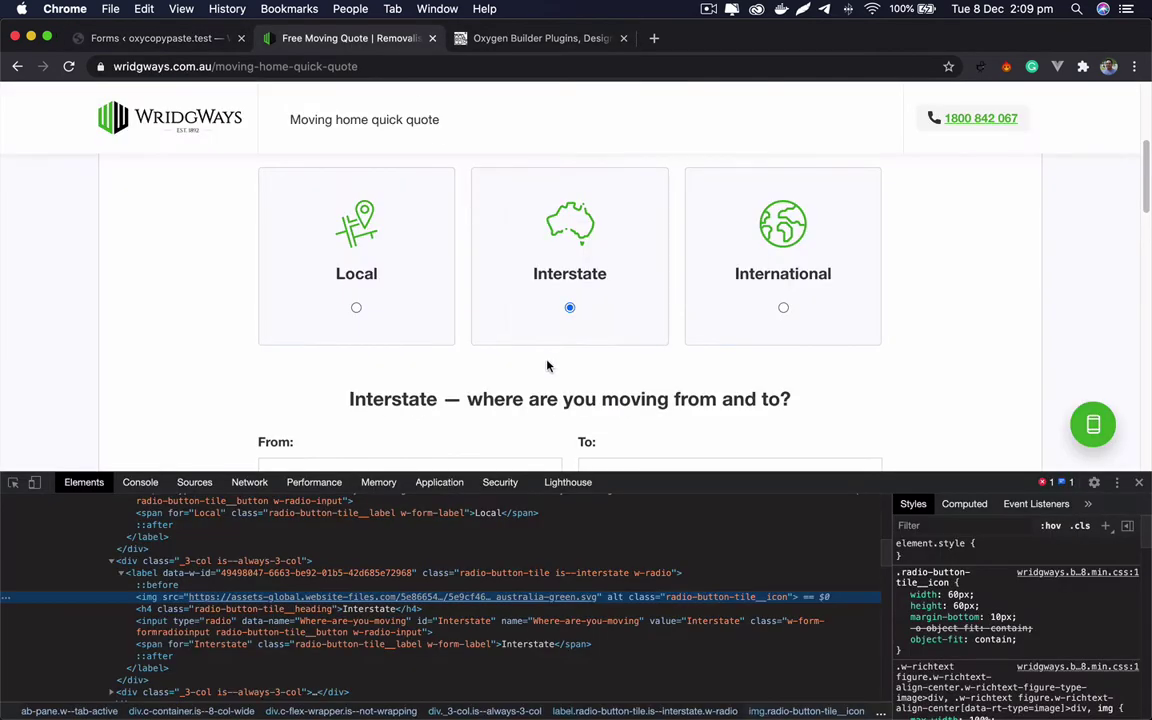
pyautogui.rightClick(776, 277)
pyautogui.click(800, 383)
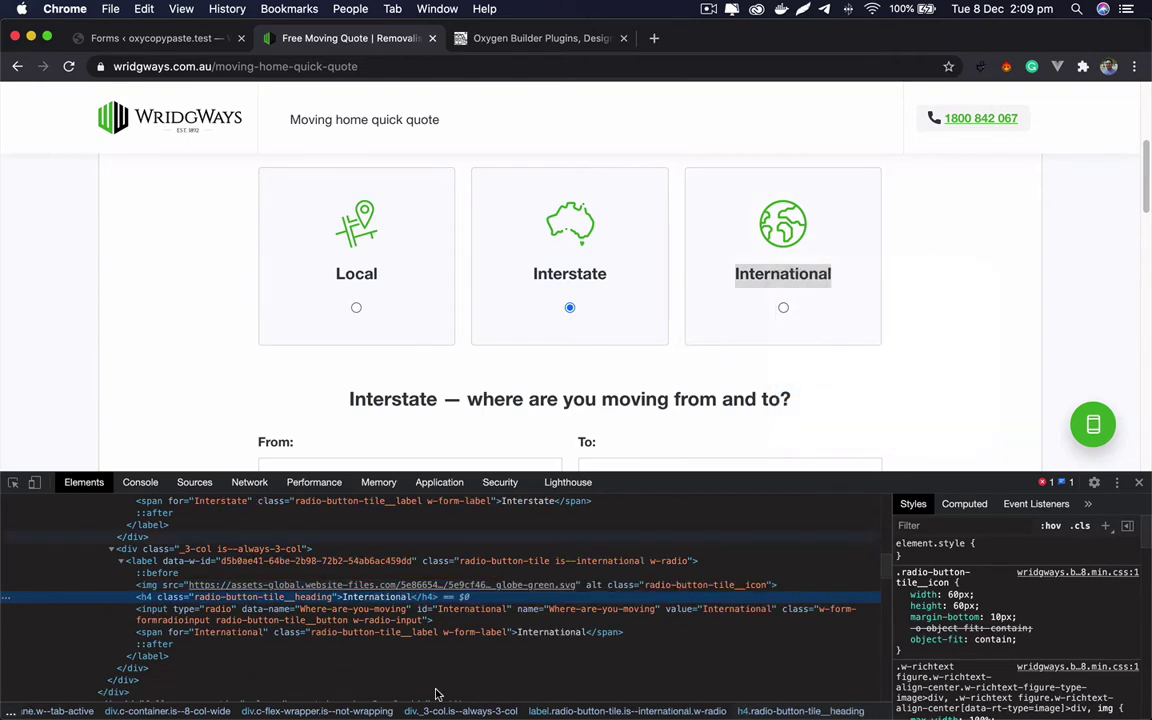
pyautogui.rightClick(800, 226)
pyautogui.click(812, 320)
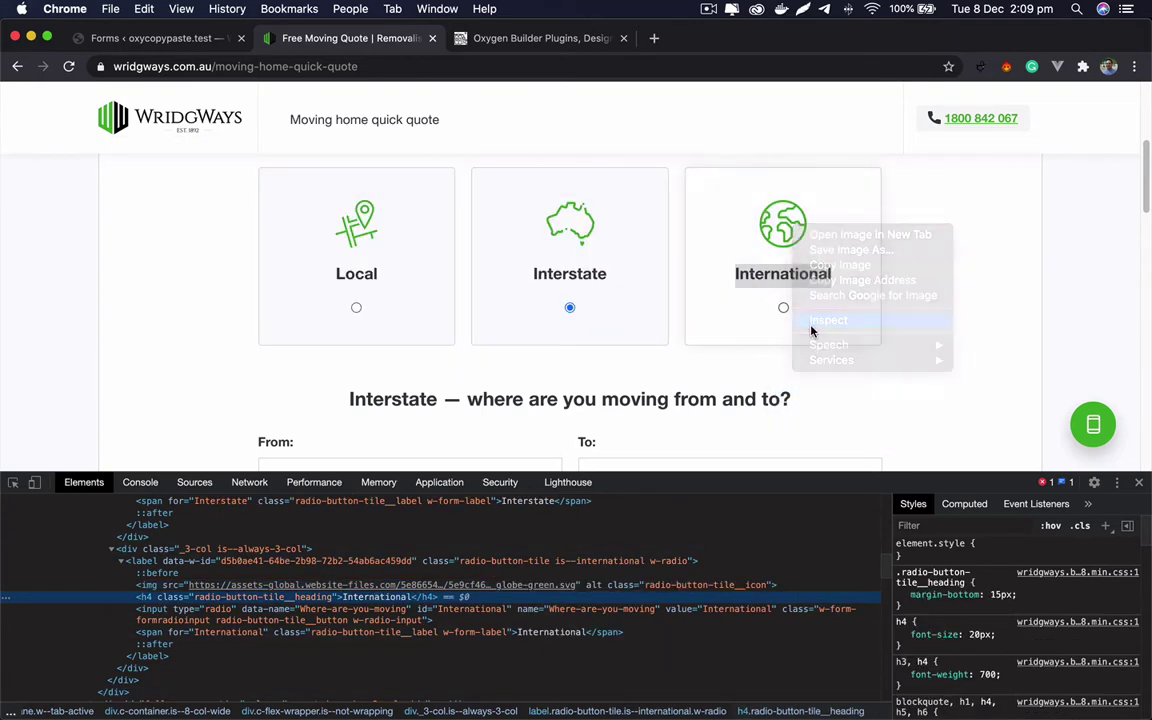
# Step: In the form editor, replace the third choice's label with an img tag using the copied URL, followed by <span>International</span>
pyautogui.click(170, 39)
pyautogui.click(231, 557)
pyautogui.press('super+a')
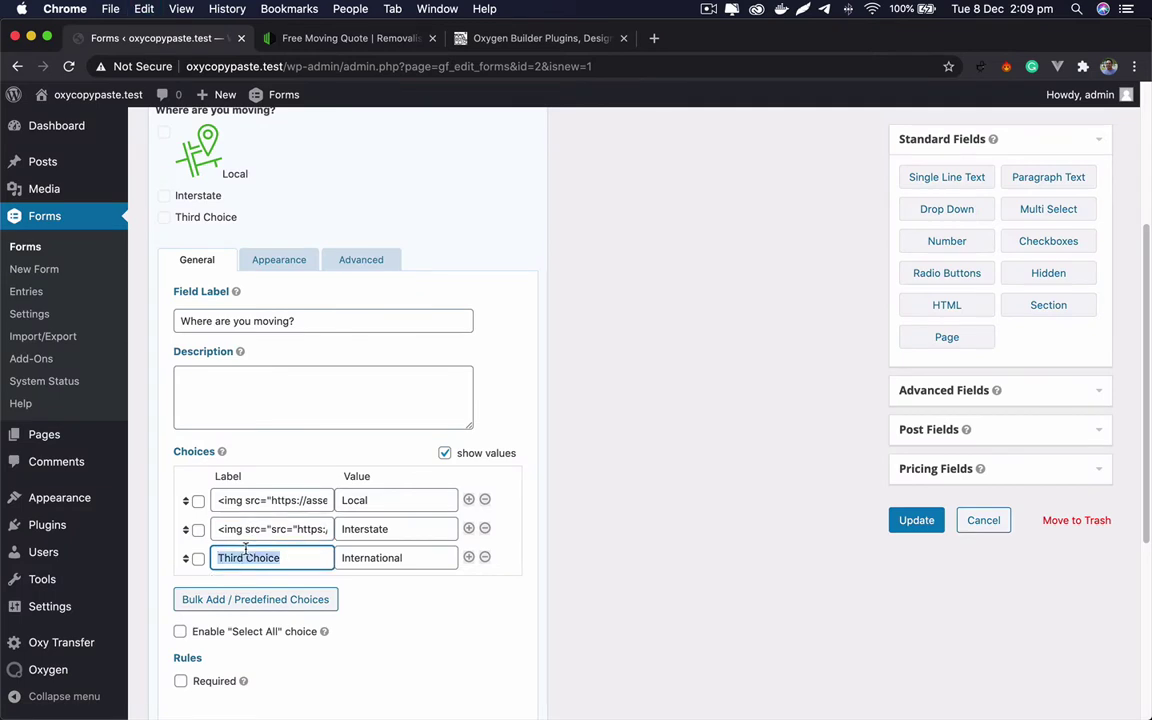
pyautogui.write('<img src=')
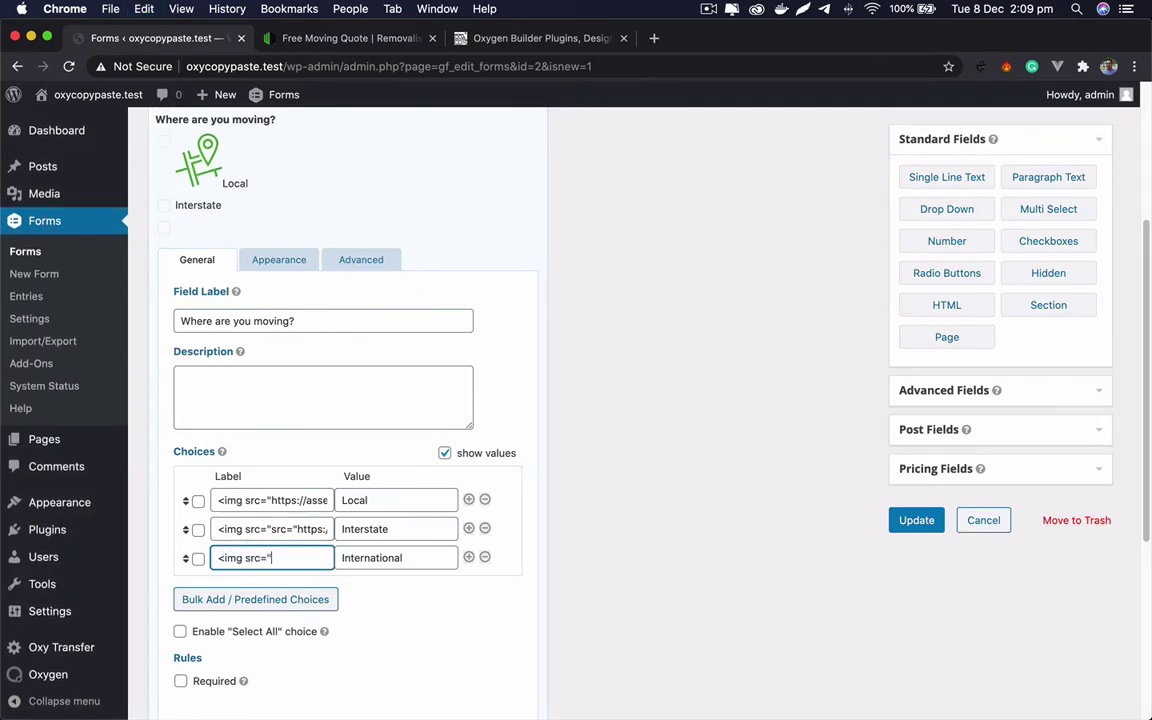
pyautogui.press('super+v')
pyautogui.write('"><sp')
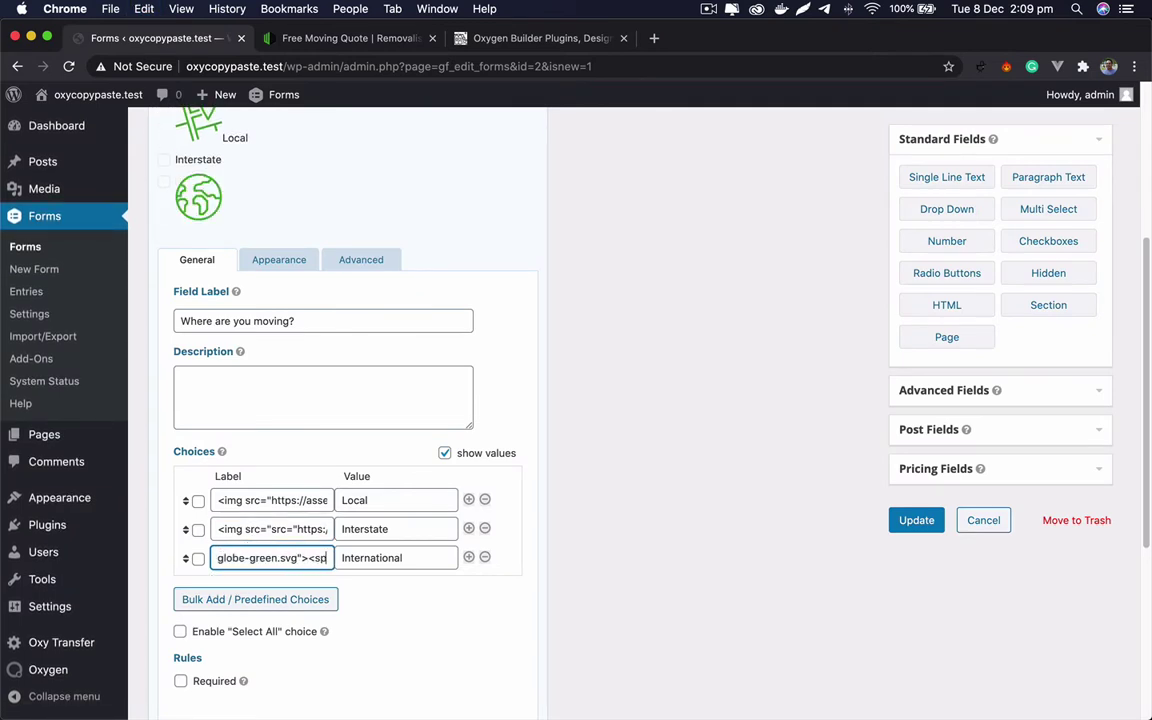
pyautogui.write('an>Internat')
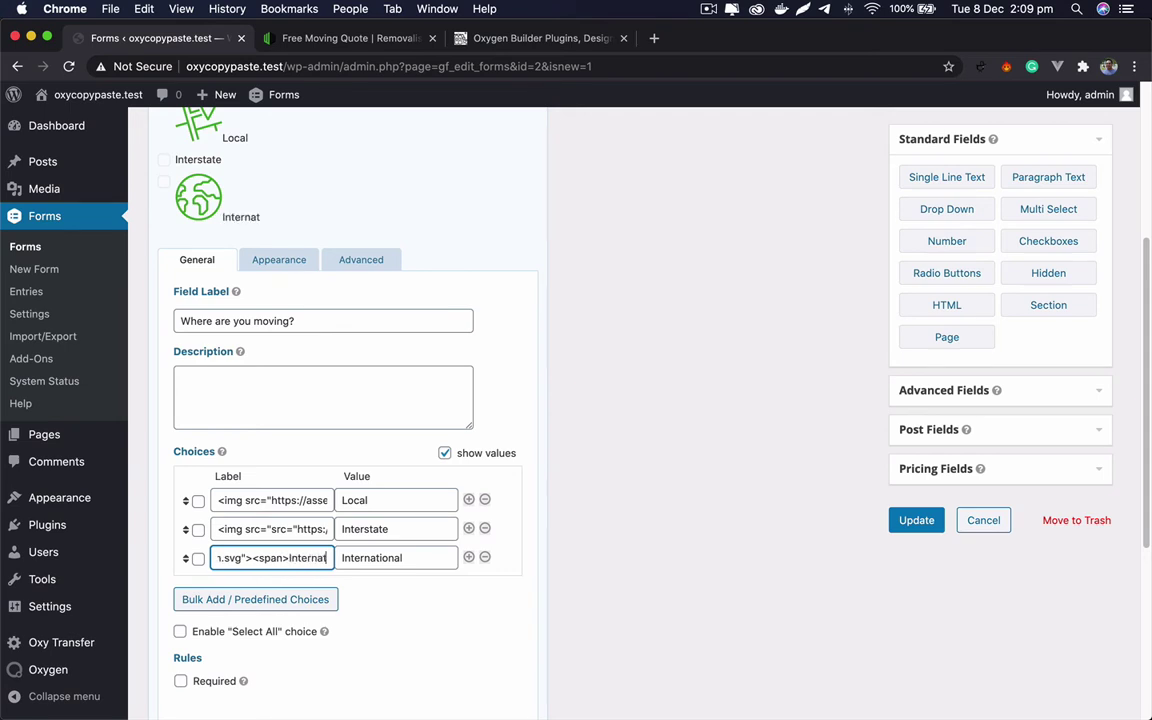
pyautogui.write('ional</span>')
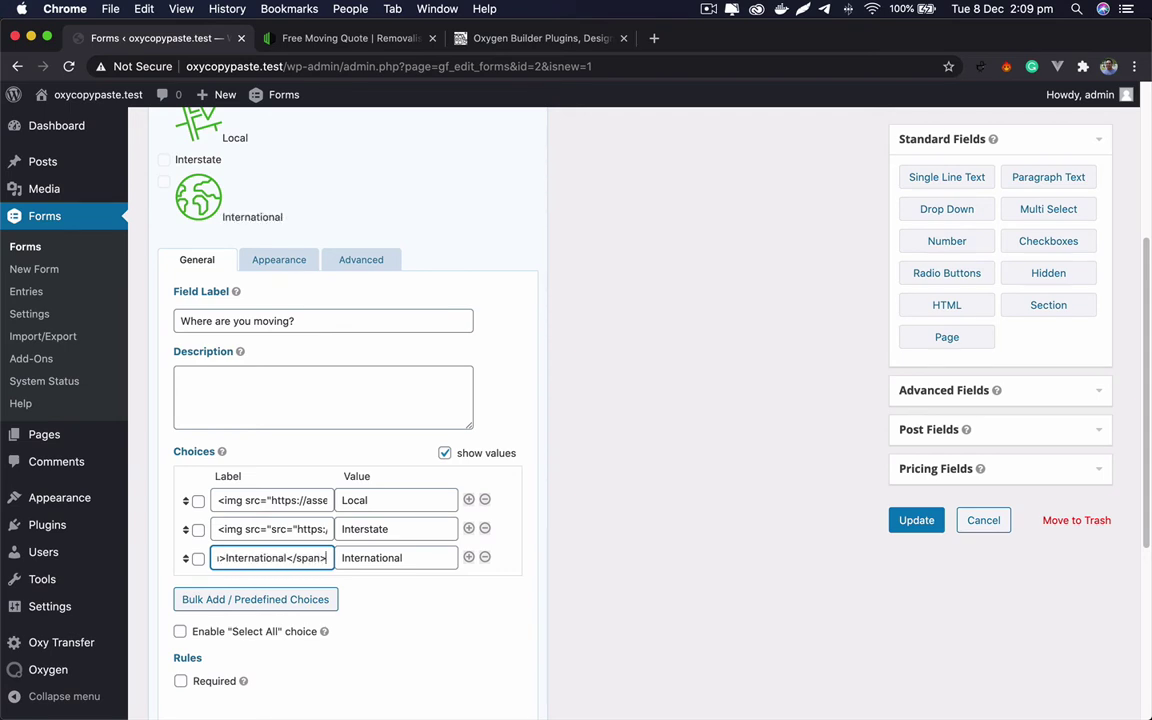
pyautogui.scroll(-2, 215, 529)
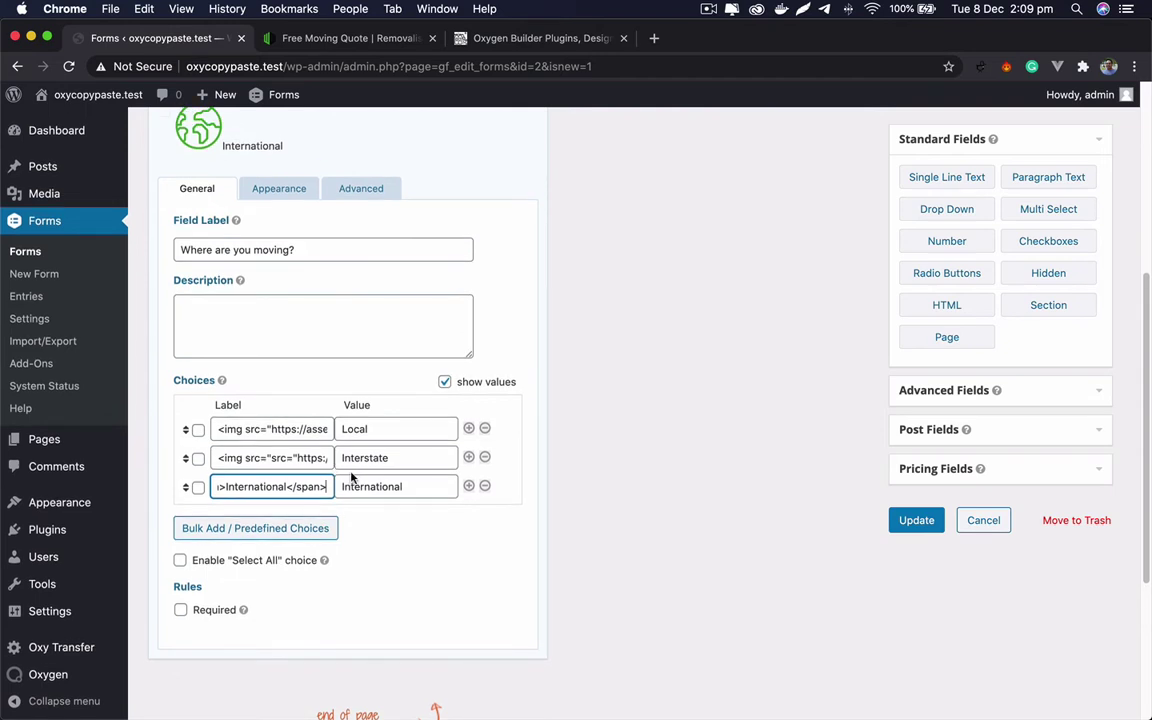
pyautogui.scroll(8, 356, 448)
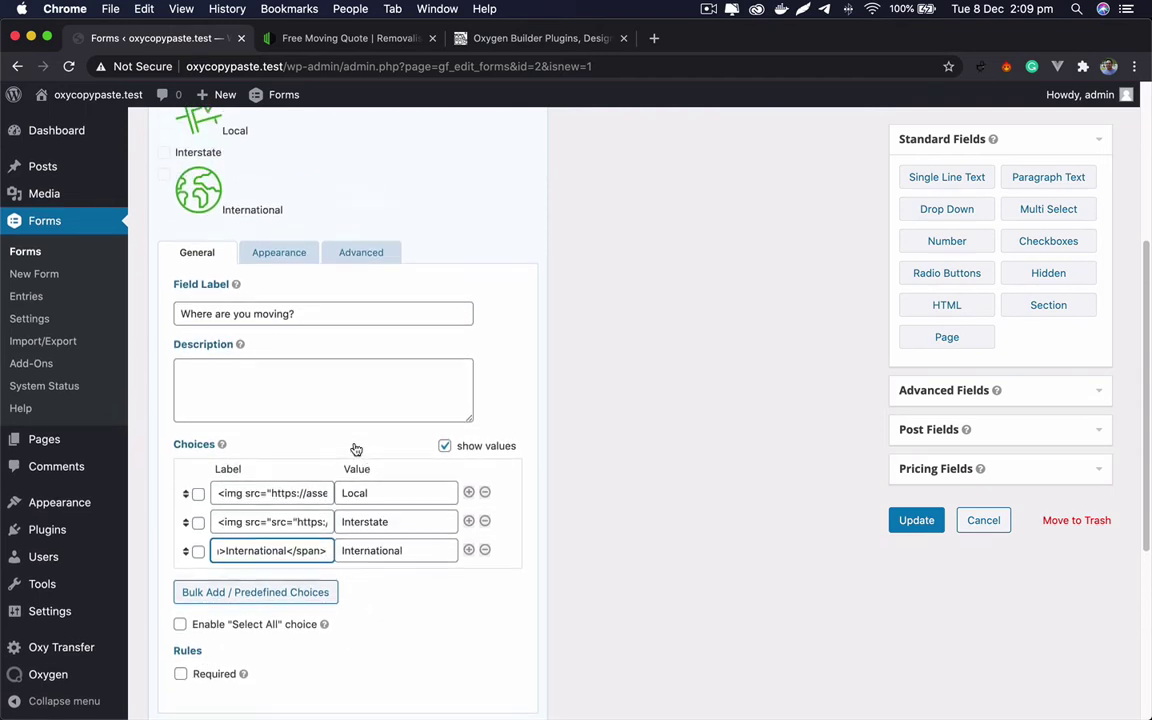
pyautogui.scroll(-8, 290, 550)
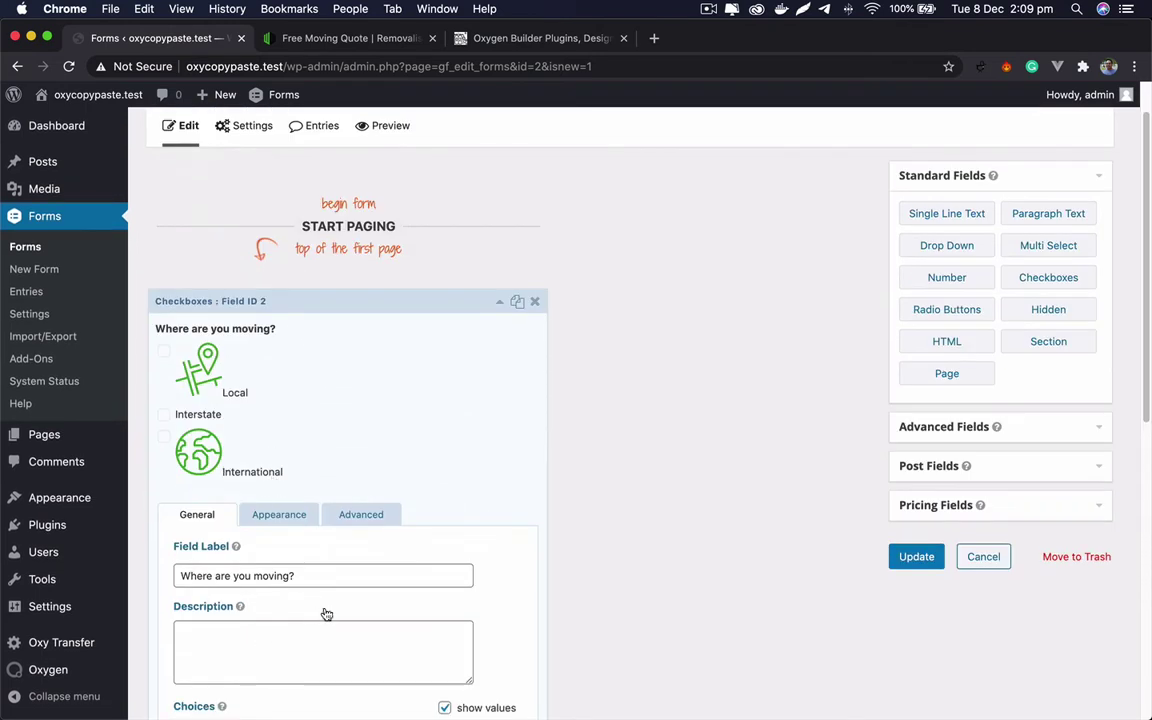
# Step: Remove the slash and the space before the closing bracket of the img tag in the Interstate choice's label
pyautogui.click(283, 477)
pyautogui.moveTo(289, 470); pyautogui.dragTo(333, 477)
pyautogui.click(285, 469)
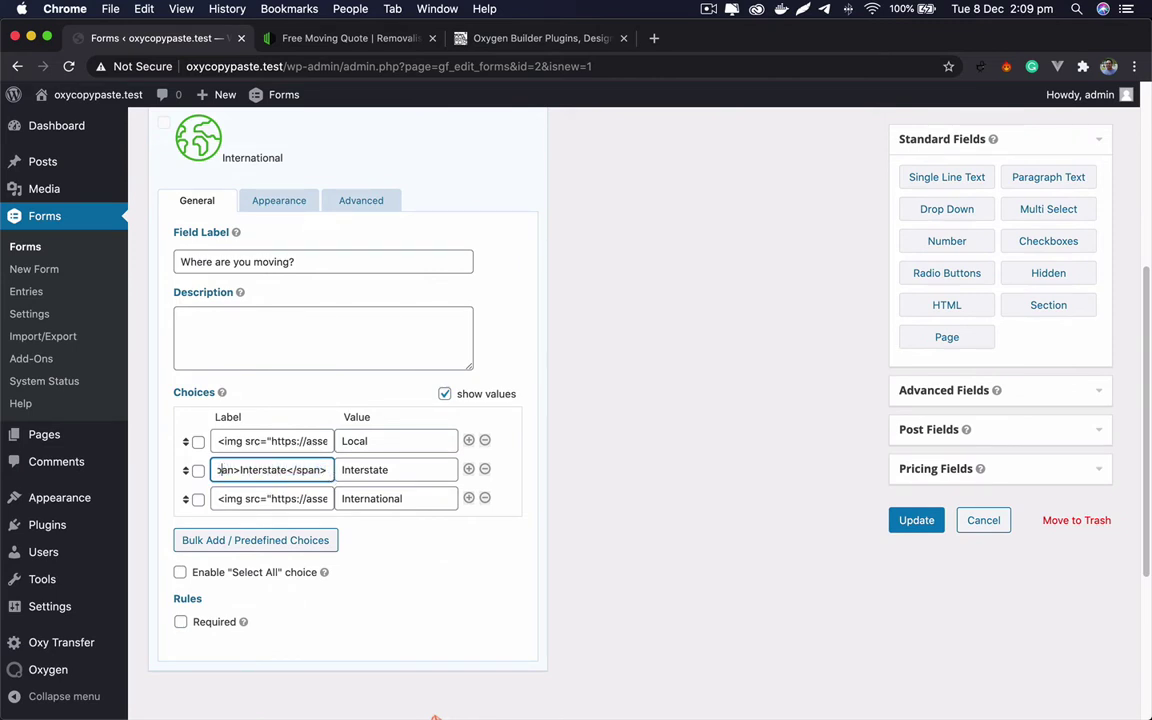
pyautogui.press('Left')
pyautogui.press('Left')
pyautogui.press('Left')
pyautogui.press('Left')
pyautogui.press('Delete')
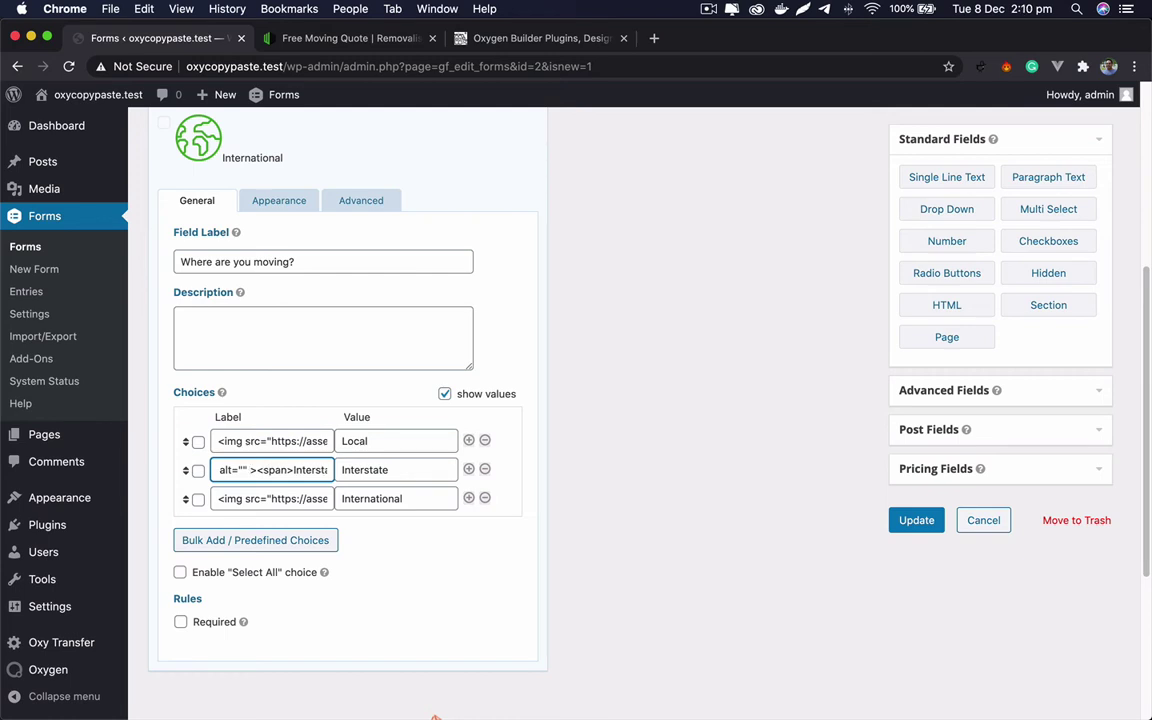
pyautogui.press('BackSpace')
pyautogui.scroll(3, 304, 369)
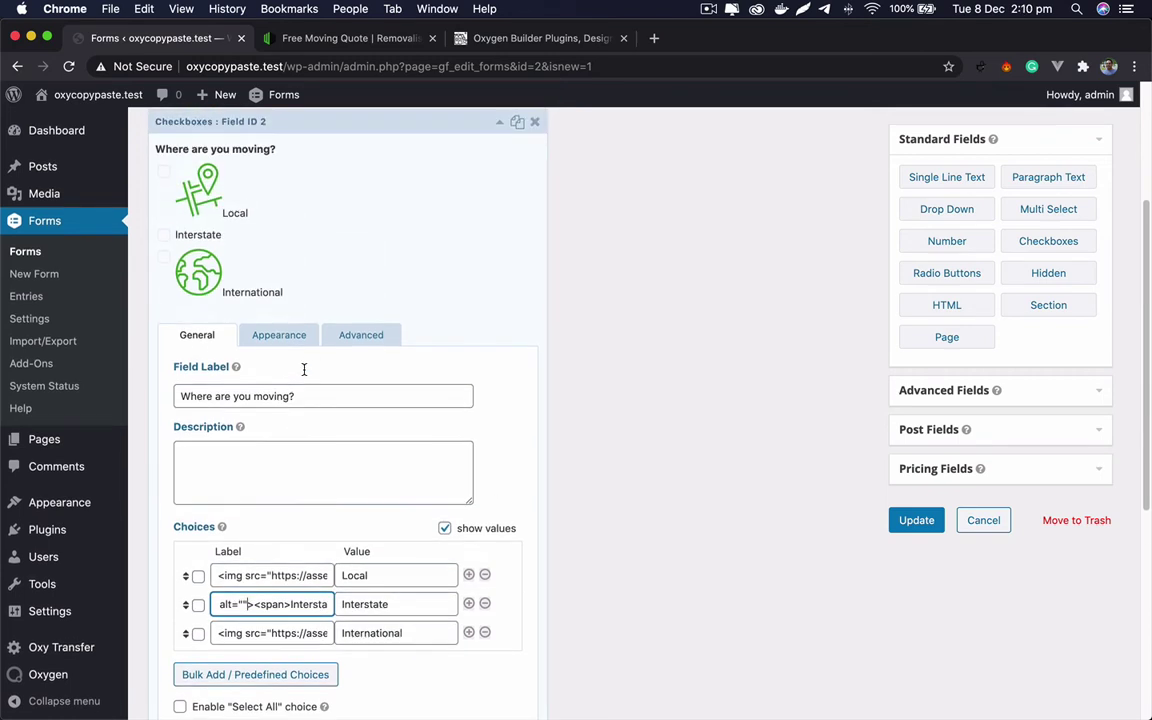
pyautogui.click(339, 302)
pyautogui.click(345, 321)
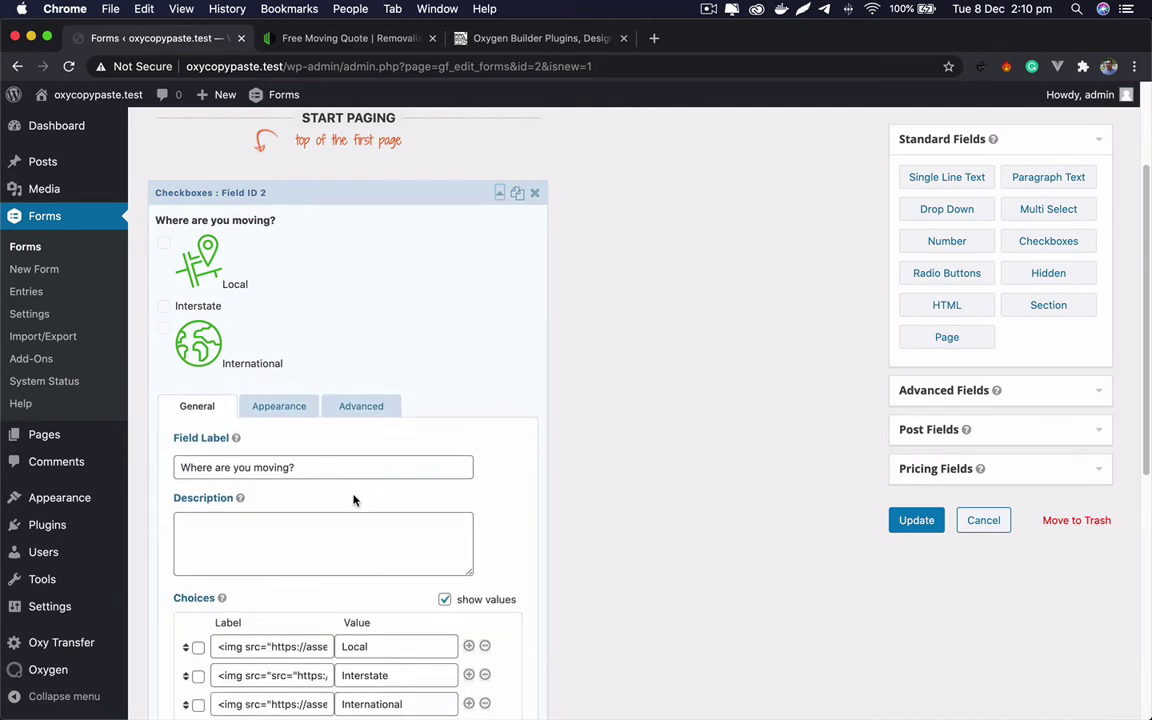
# Step: Remove the duplicated src=" from the img tag in the Interstate choice's label and check the icon in the field preview
pyautogui.scroll(-2, 340, 520)
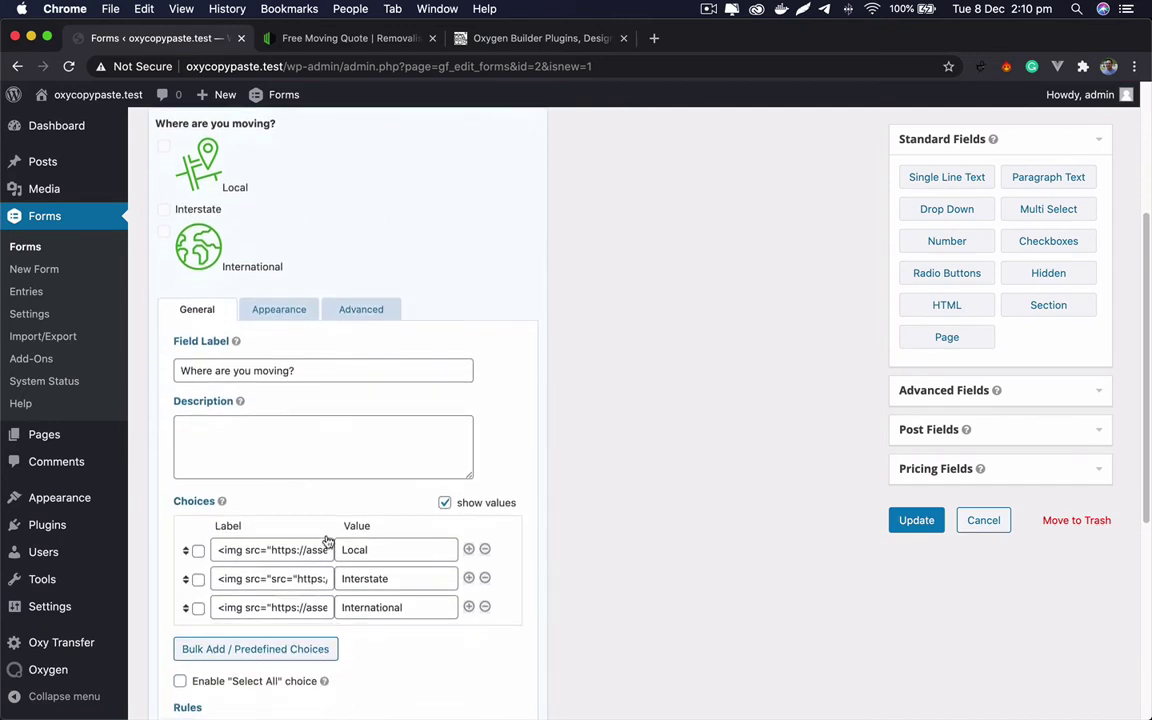
pyautogui.click(269, 575)
pyautogui.press('Left')
pyautogui.press('Left')
pyautogui.press('Left')
pyautogui.press('Left')
pyautogui.press('Left')
pyautogui.press('Left')
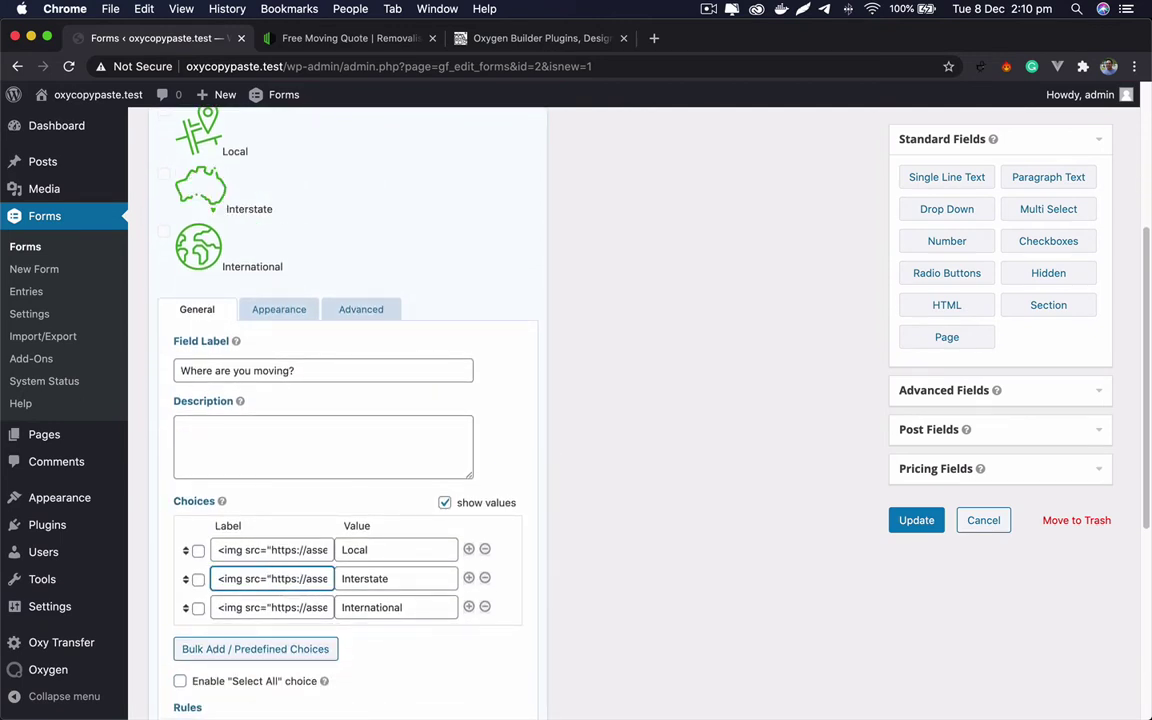
pyautogui.scroll(4, 321, 368)
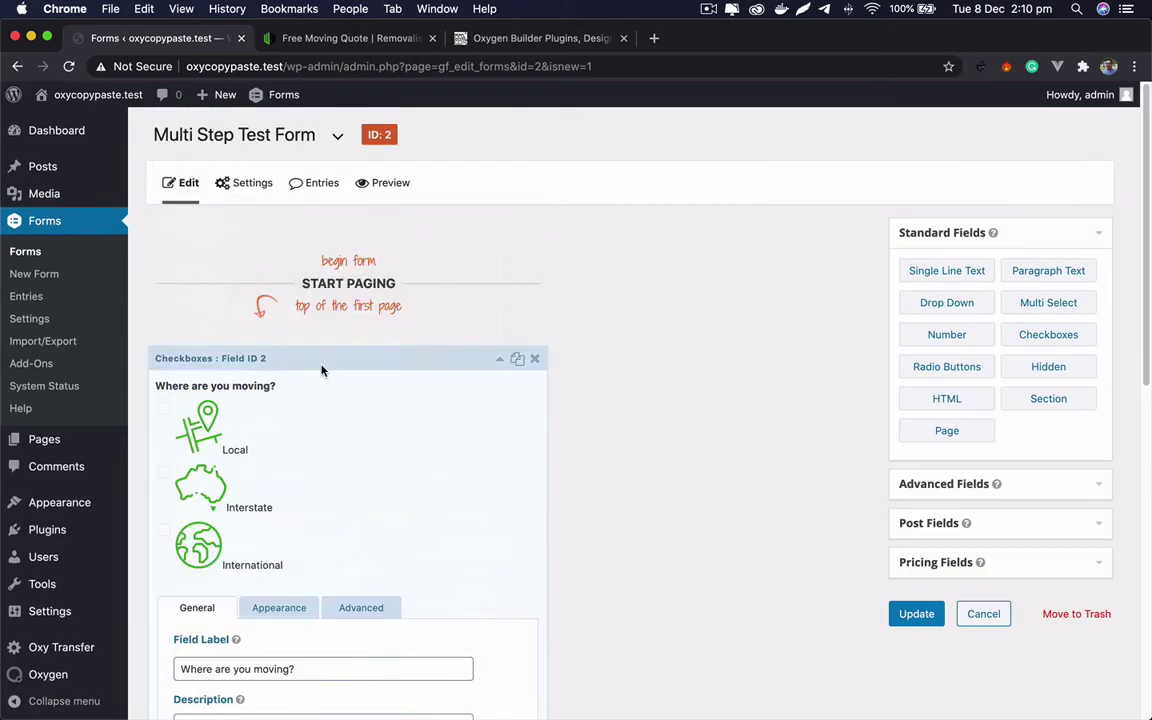
pyautogui.scroll(-2, 257, 578)
pyautogui.scroll(-2, 266, 630)
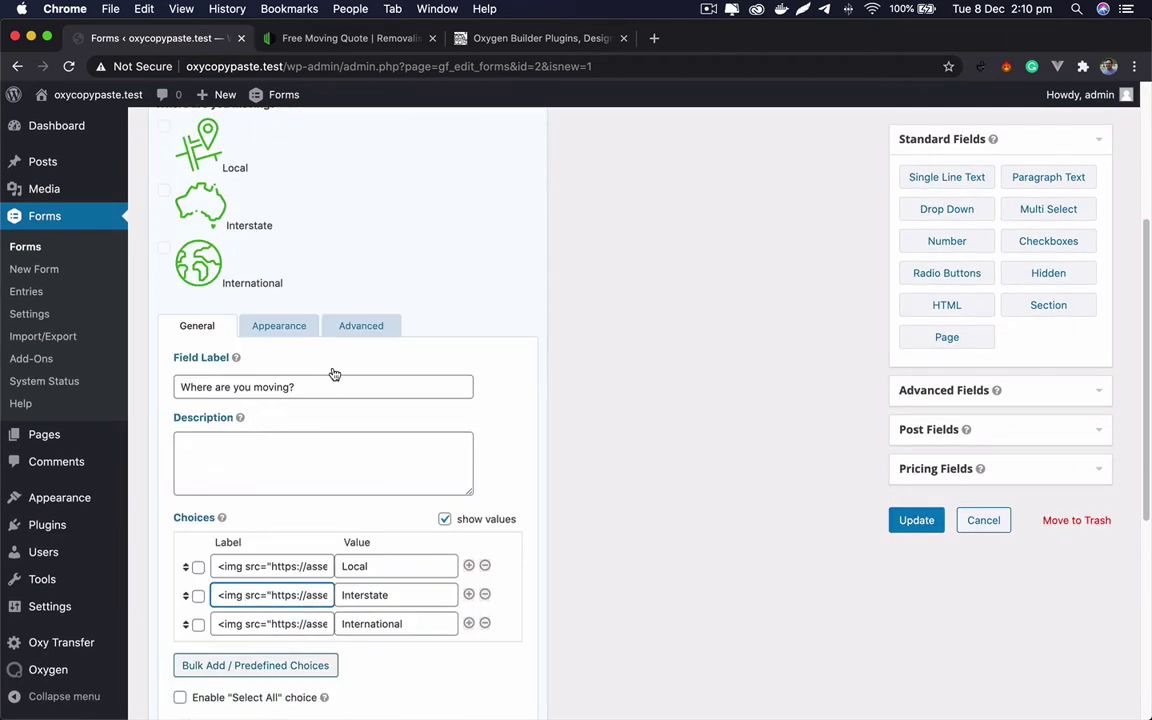
pyautogui.scroll(5, 335, 374)
pyautogui.scroll(-2, 162, 422)
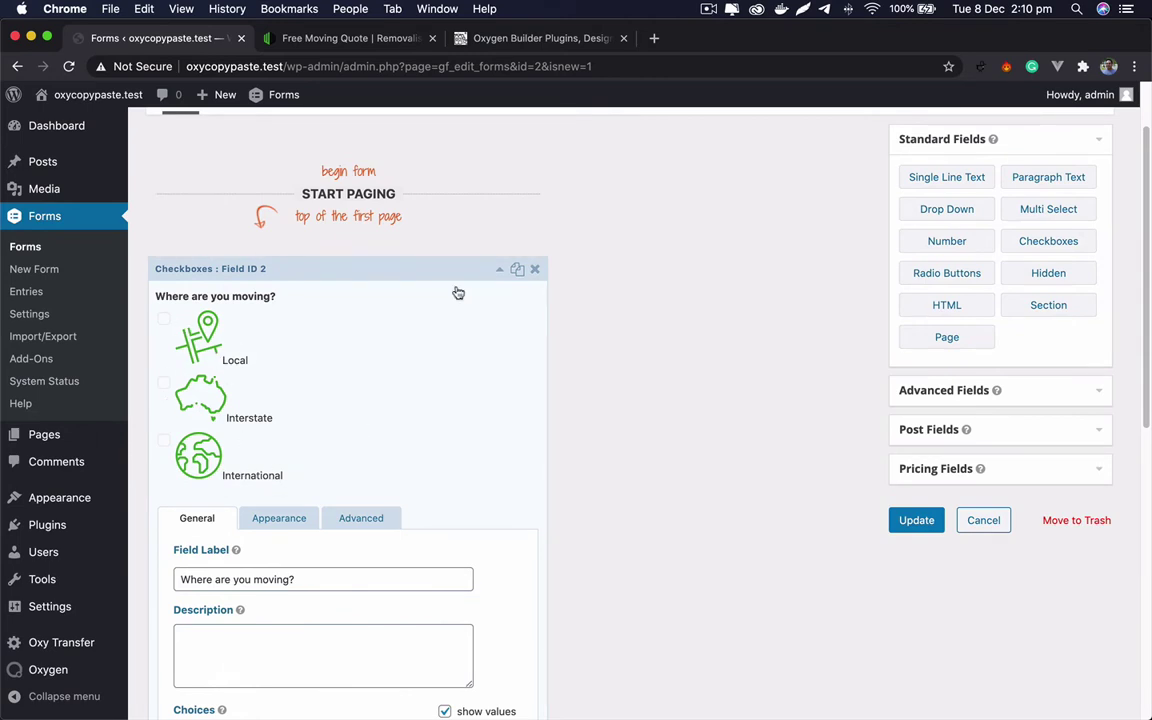
# Step: On the WridgWays quote page, copy the heading "Interstate — where are you moving from and to?"
pyautogui.click(368, 44)
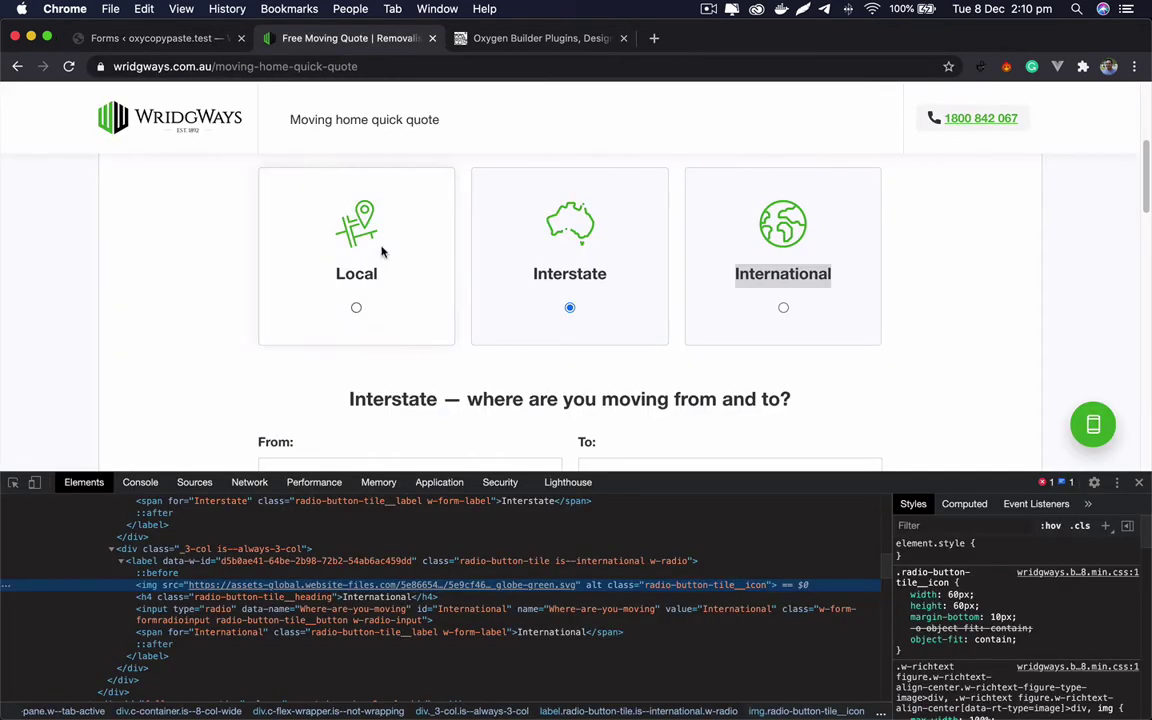
pyautogui.click(180, 42)
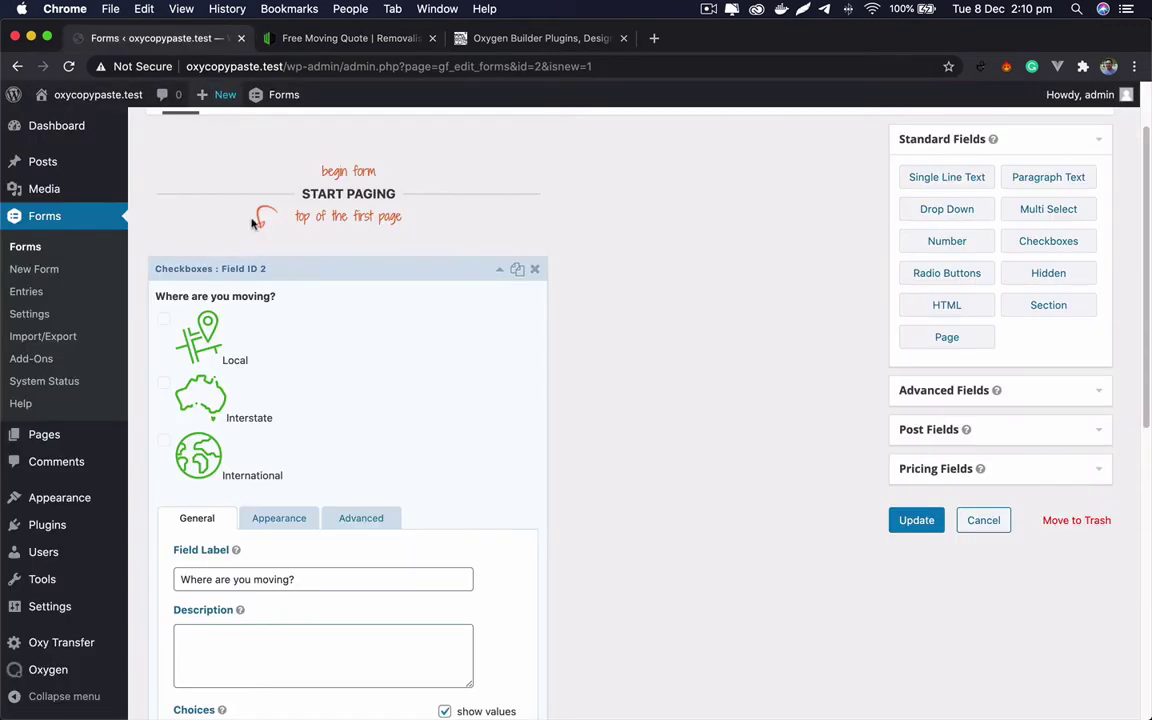
pyautogui.scroll(-4, 310, 440)
pyautogui.click(353, 40)
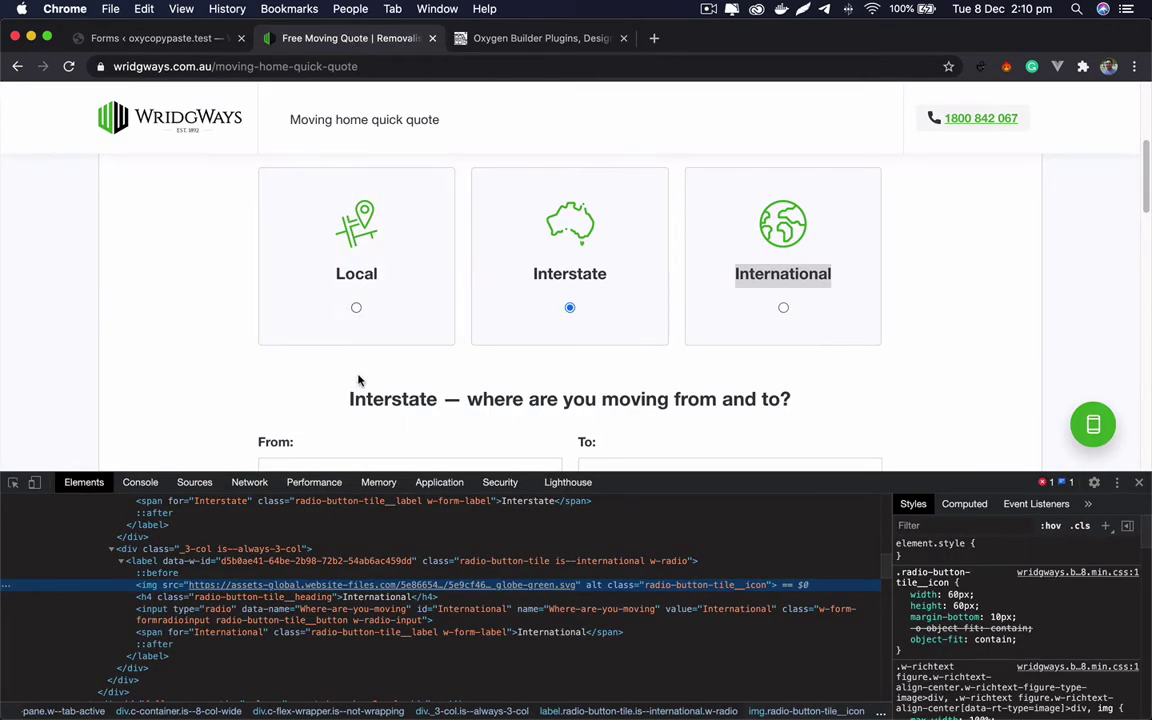
pyautogui.scroll(-2, 450, 390)
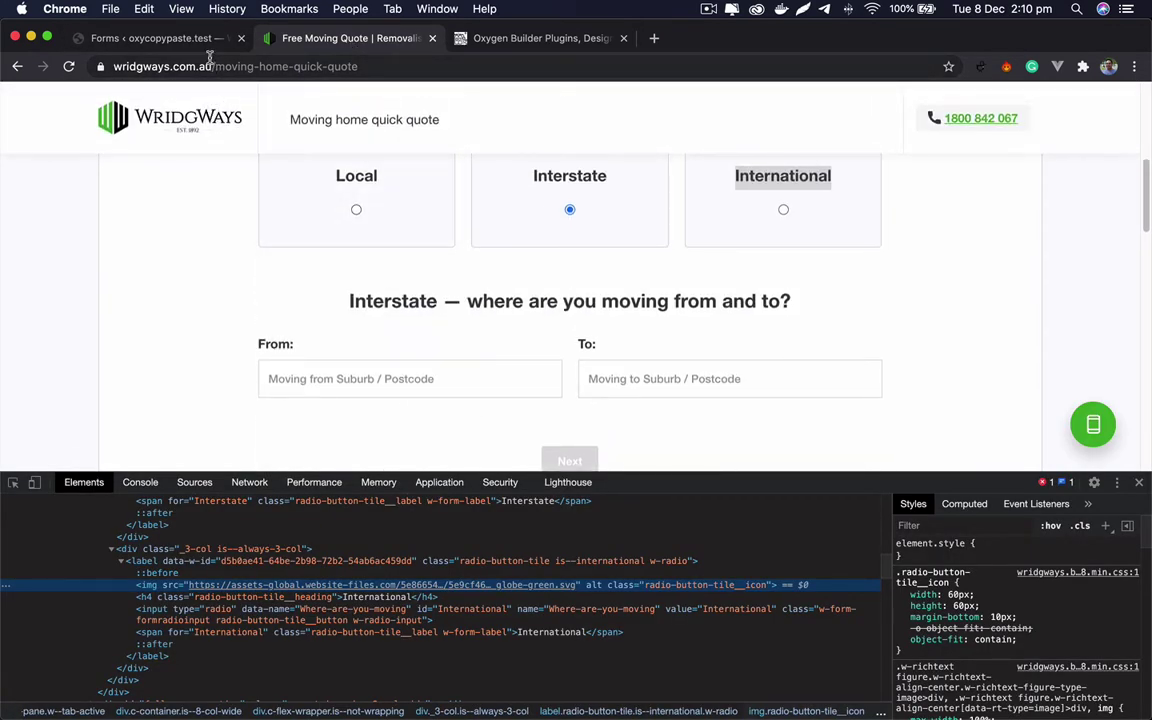
pyautogui.click(390, 382)
pyautogui.click(80, 197)
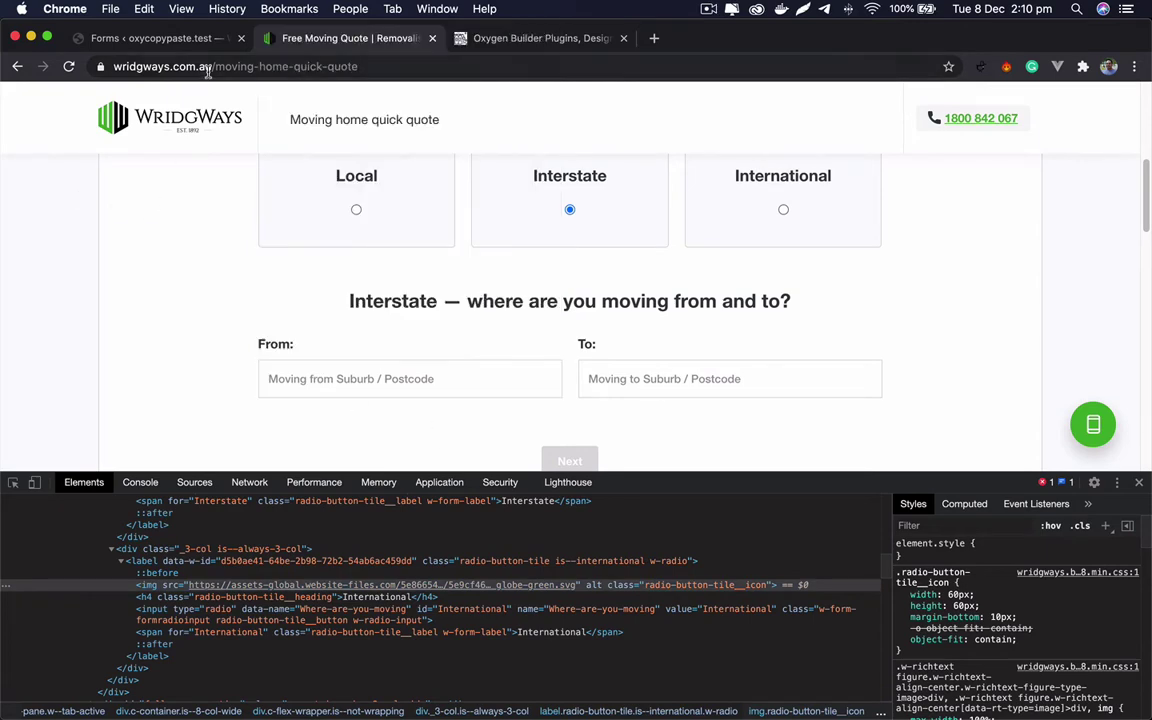
pyautogui.tripleClick(419, 301)
pyautogui.click(378, 281)
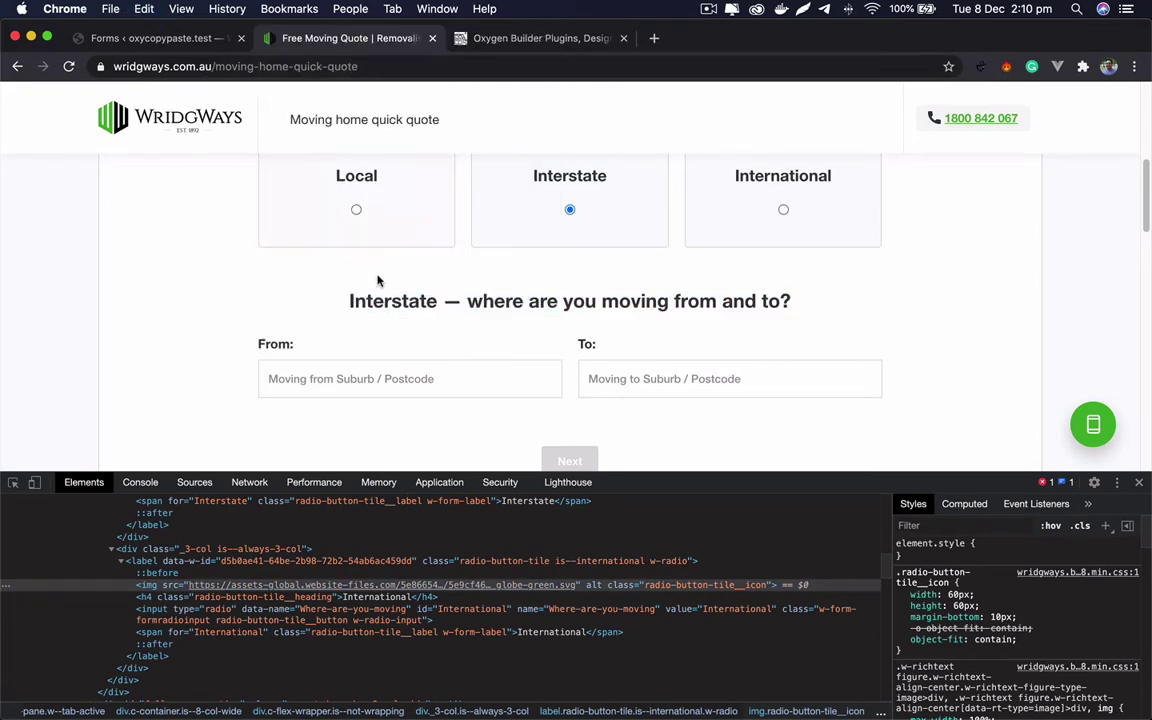
pyautogui.tripleClick(438, 298)
pyautogui.press('super+c')
# Step: Back in the form editor, collapse the checkboxes field and add an advanced Name field between it and the page break
pyautogui.click(203, 46)
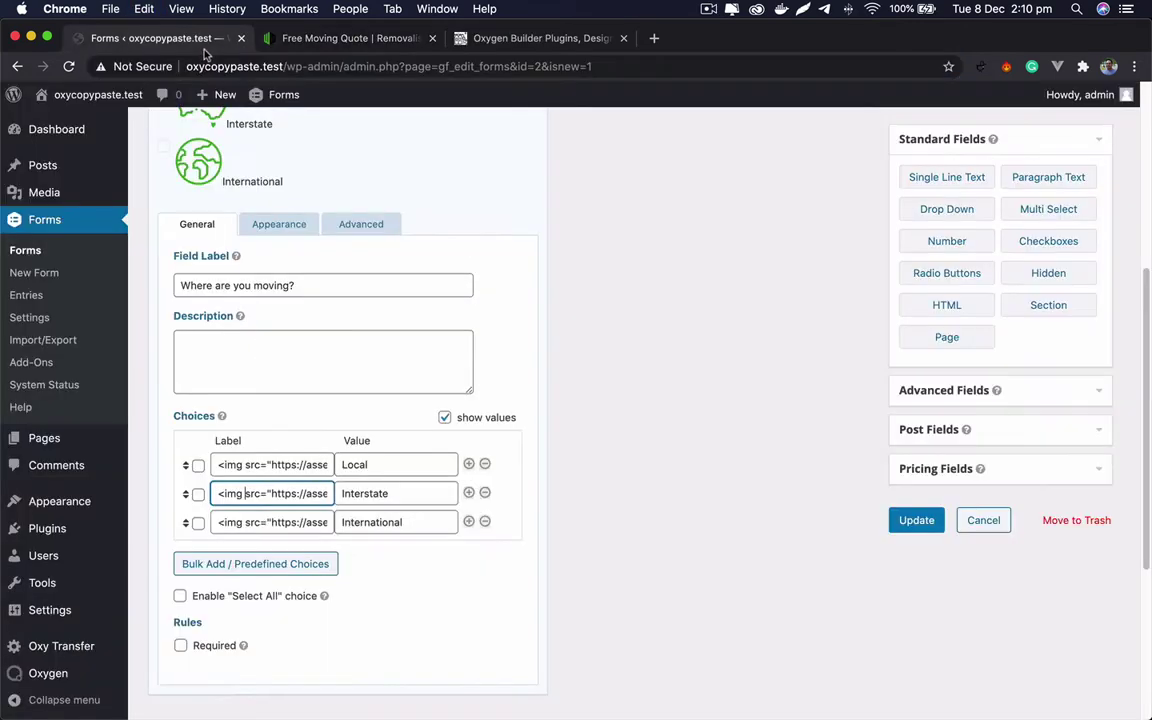
pyautogui.scroll(-3, 392, 481)
pyautogui.scroll(3, 386, 470)
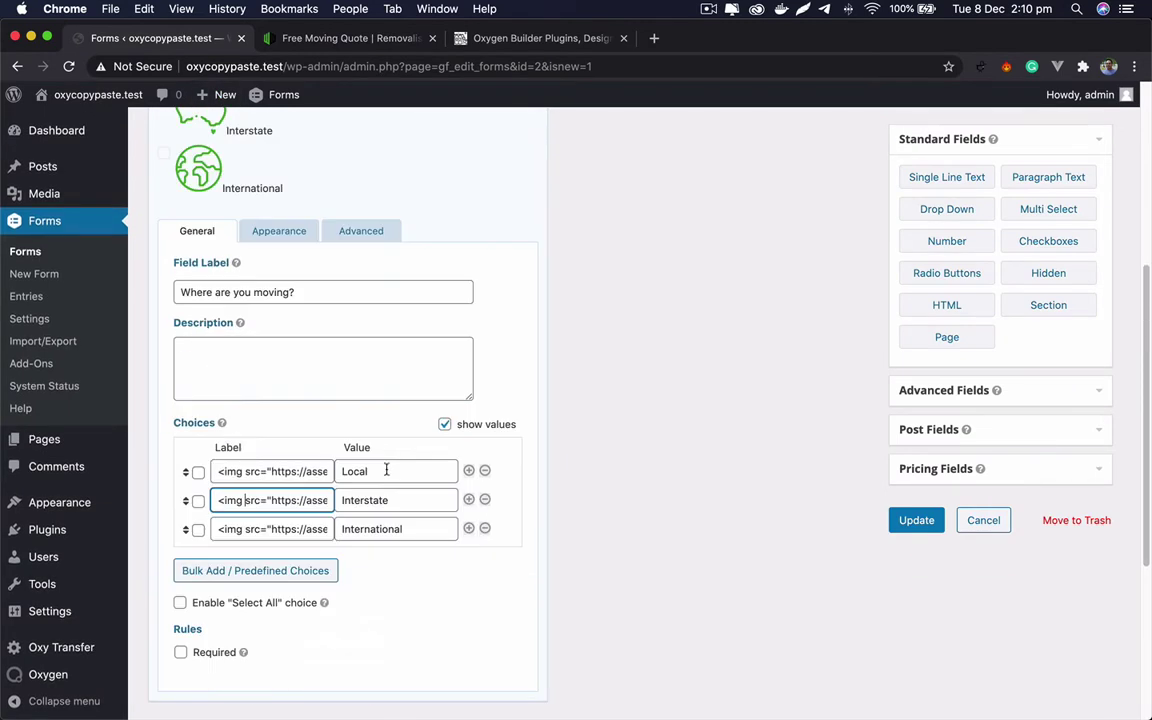
pyautogui.scroll(3, 495, 235)
pyautogui.click(424, 301)
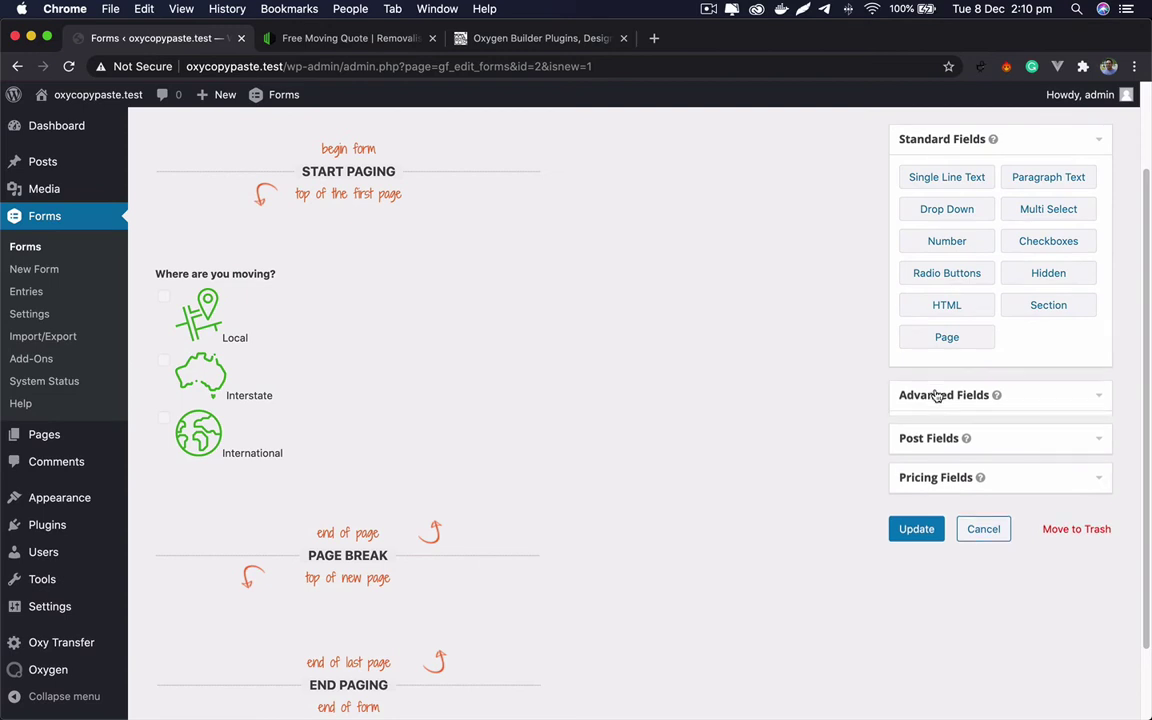
pyautogui.click(938, 390)
pyautogui.moveTo(947, 220); pyautogui.dragTo(290, 533)
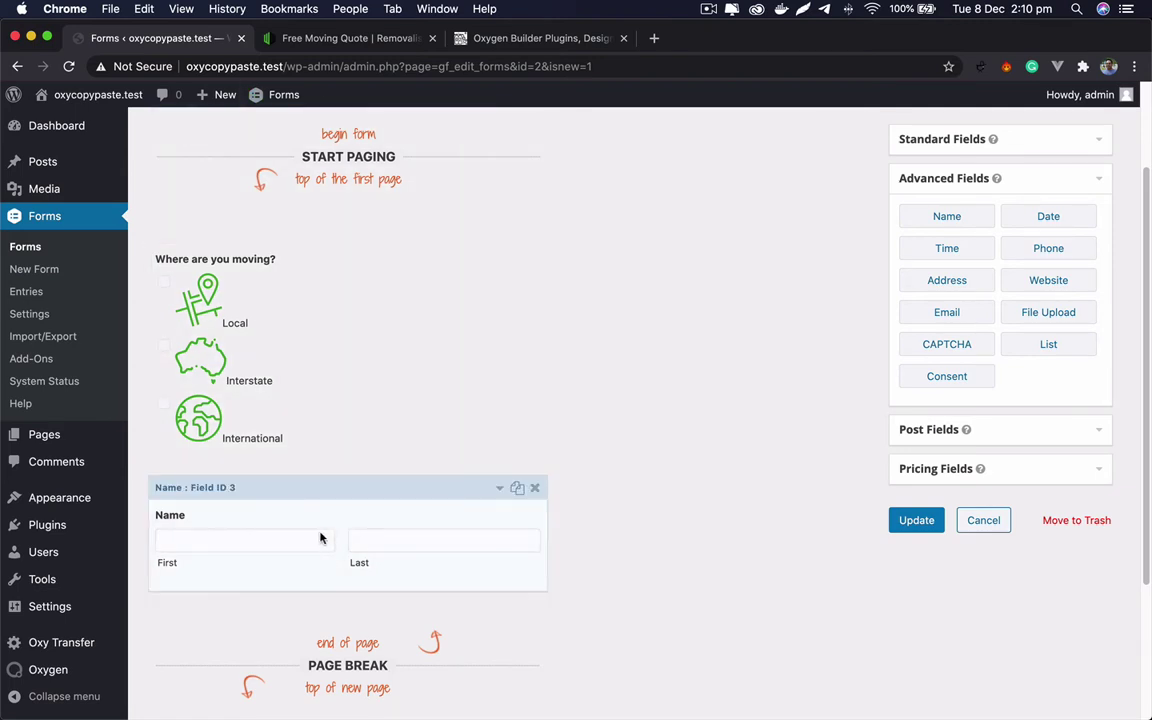
# Step: Replace the Name field's label with the copied heading "Interstate — where are you moving from and to?"
pyautogui.click(260, 527)
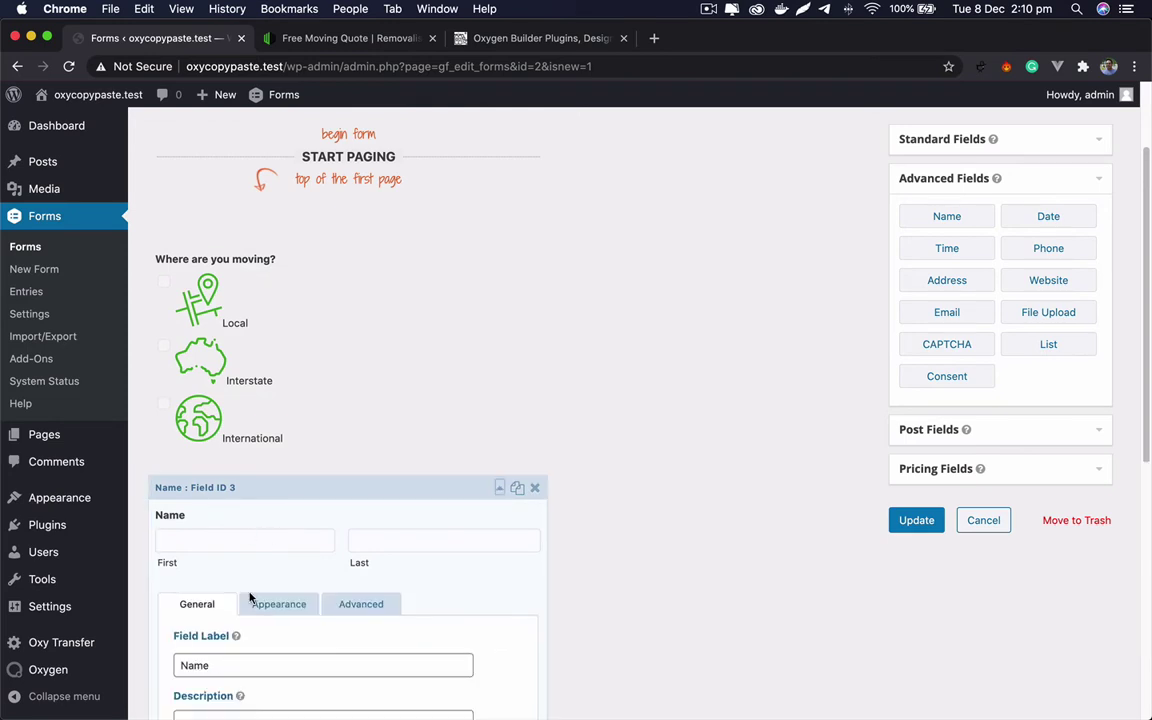
pyautogui.doubleClick(249, 661)
pyautogui.press('super+v')
pyautogui.scroll(-3, 347, 553)
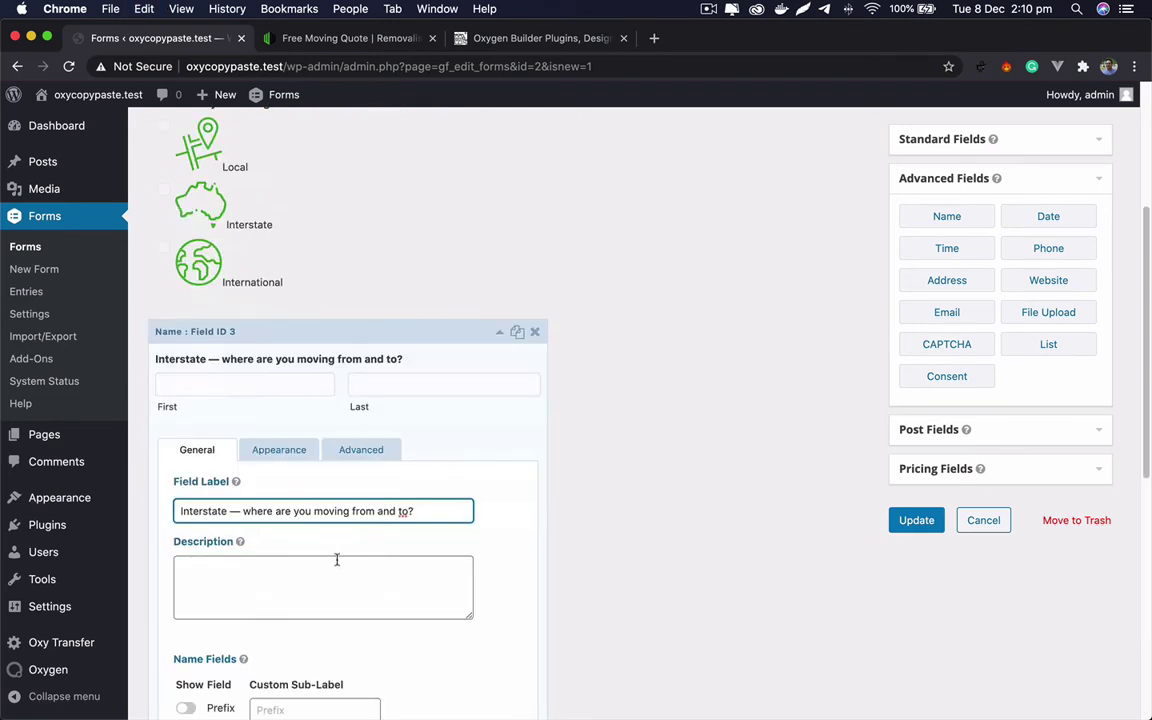
# Step: Give the Name field custom sub-labels: From for the First input and To for the Last input
pyautogui.scroll(-3, 205, 520)
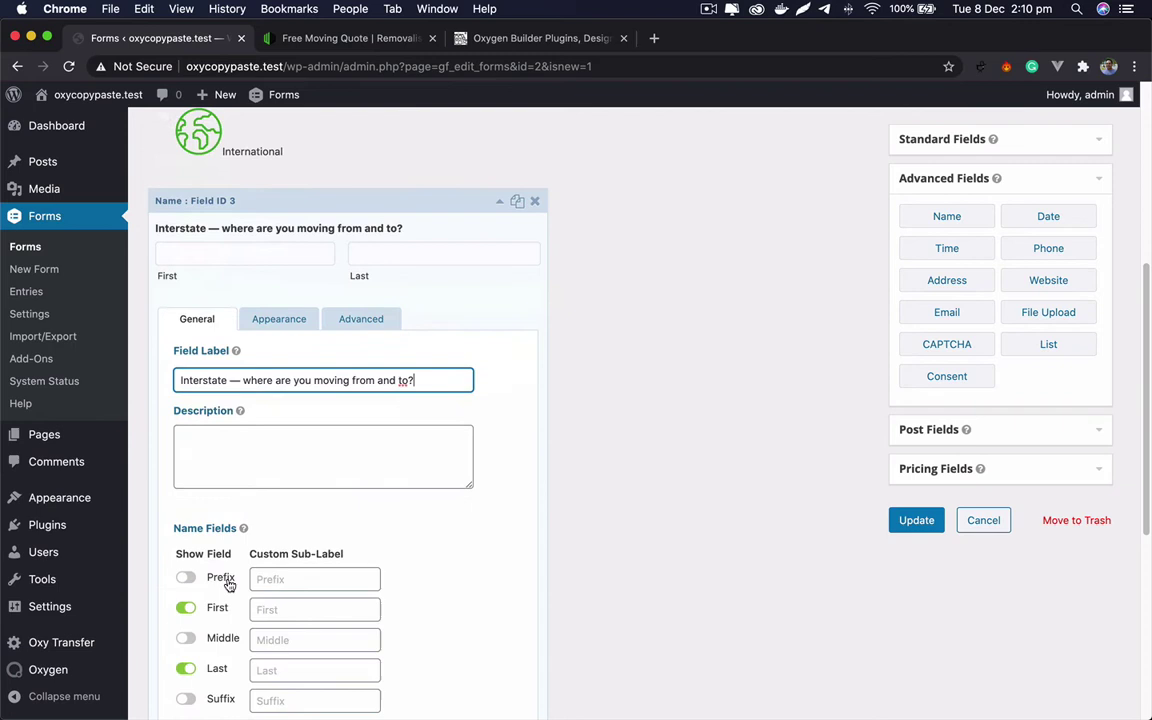
pyautogui.click(265, 610)
pyautogui.write('From')
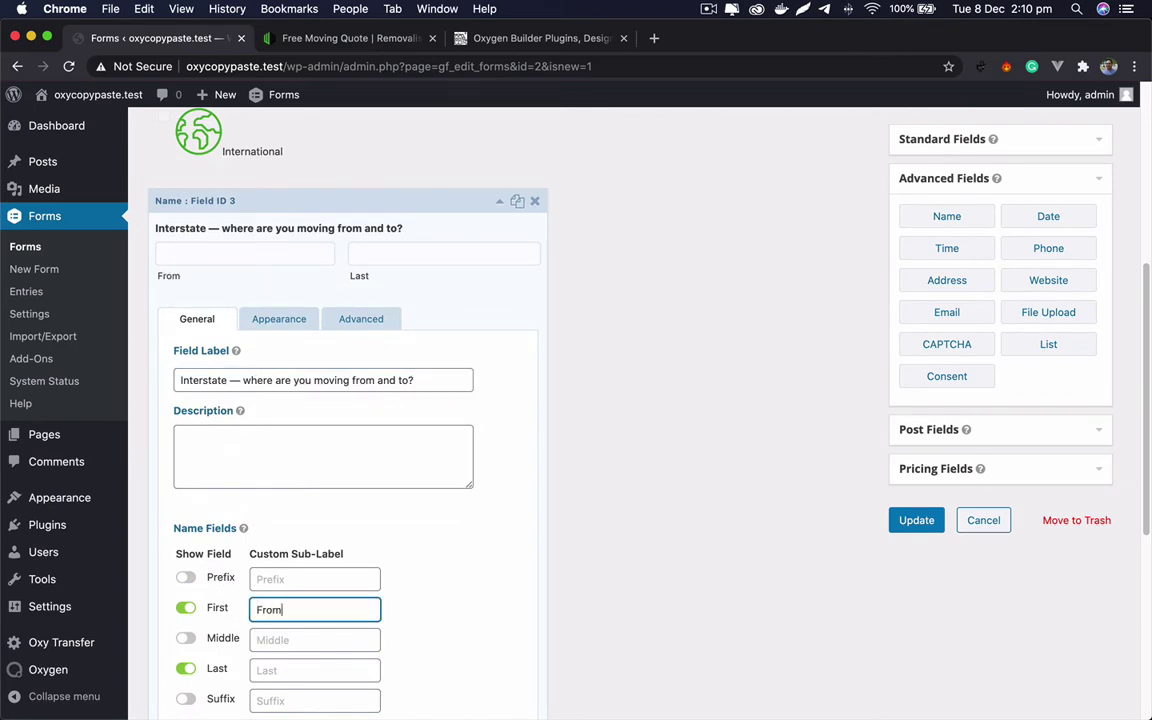
pyautogui.scroll(-3, 265, 545)
pyautogui.click(270, 530)
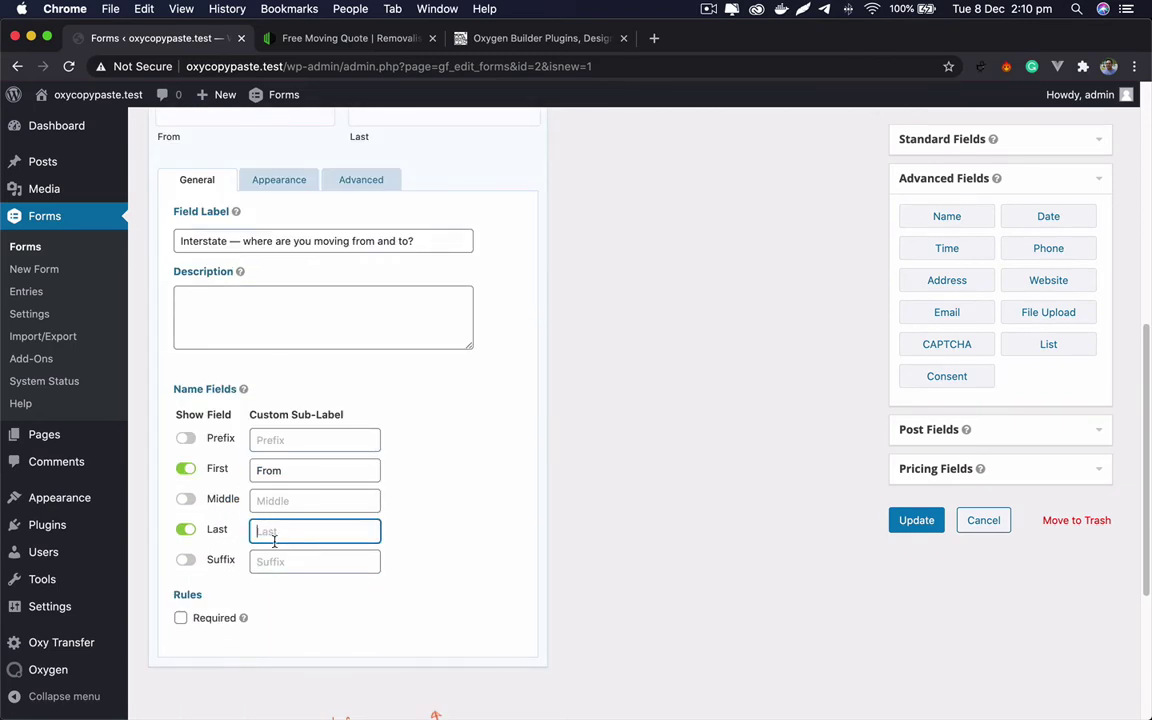
pyautogui.write('To')
pyautogui.scroll(1, 214, 137)
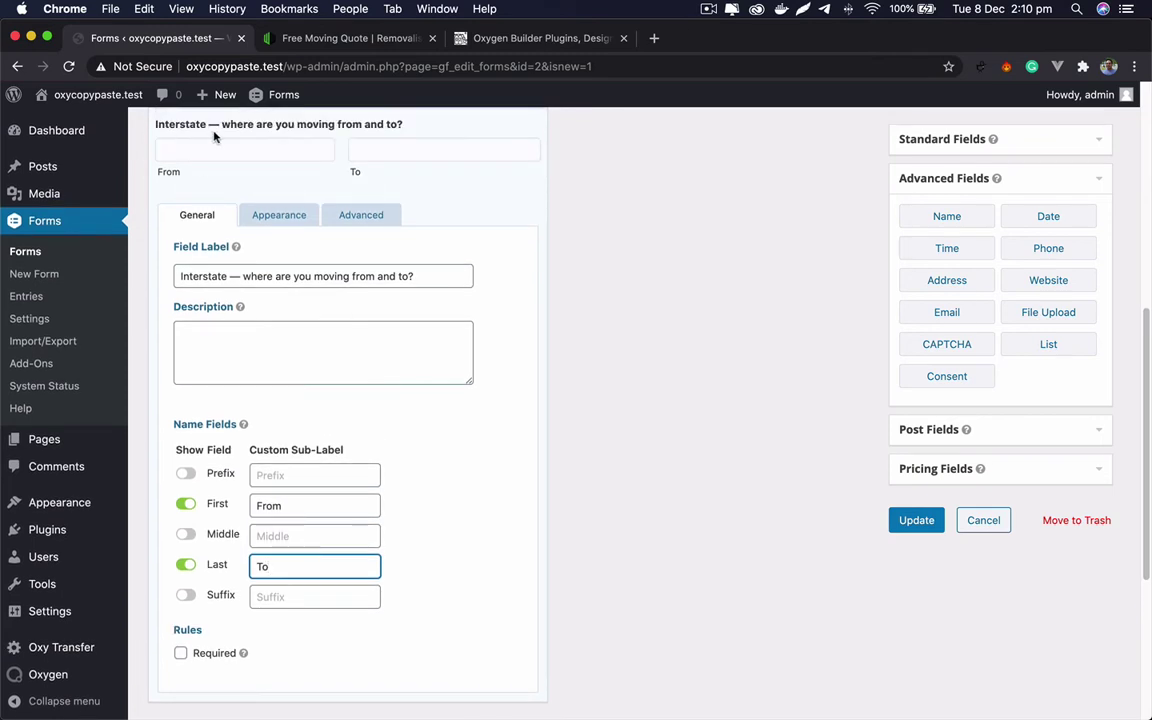
pyautogui.scroll(1, 282, 208)
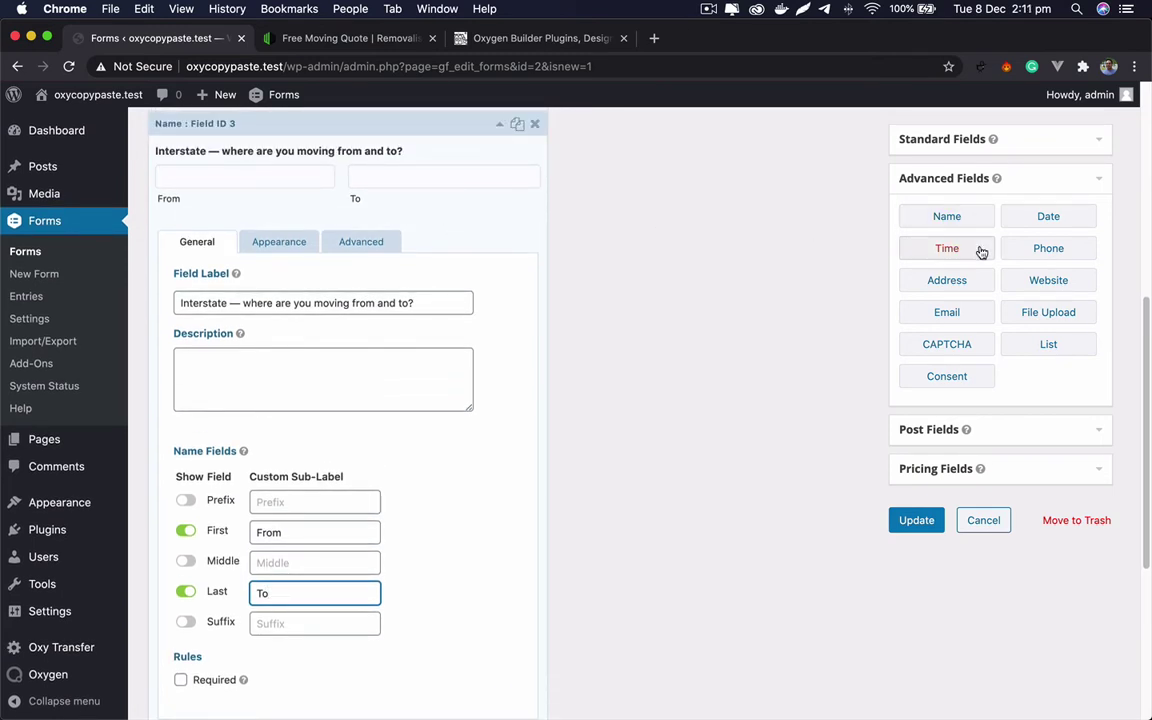
# Step: Enable conditional logic in the advanced settings of the "Interstate — where are you moving from and to?" field
pyautogui.scroll(5, 975, 250)
pyautogui.click(966, 148)
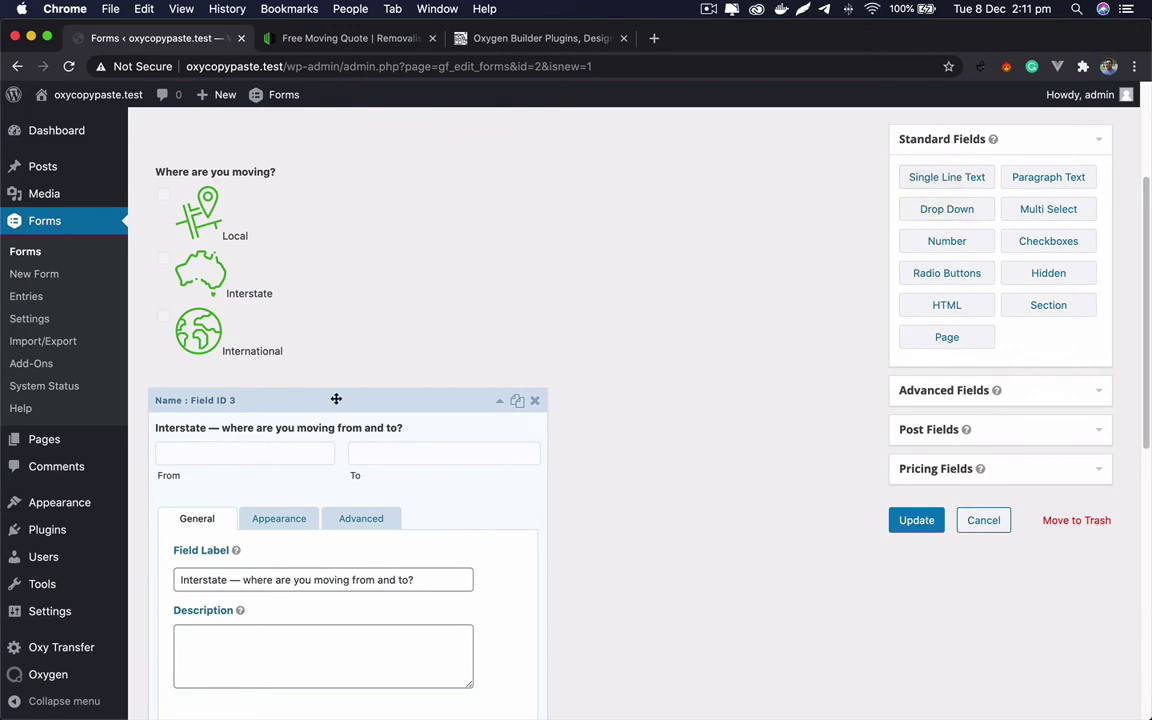
pyautogui.scroll(-3, 359, 407)
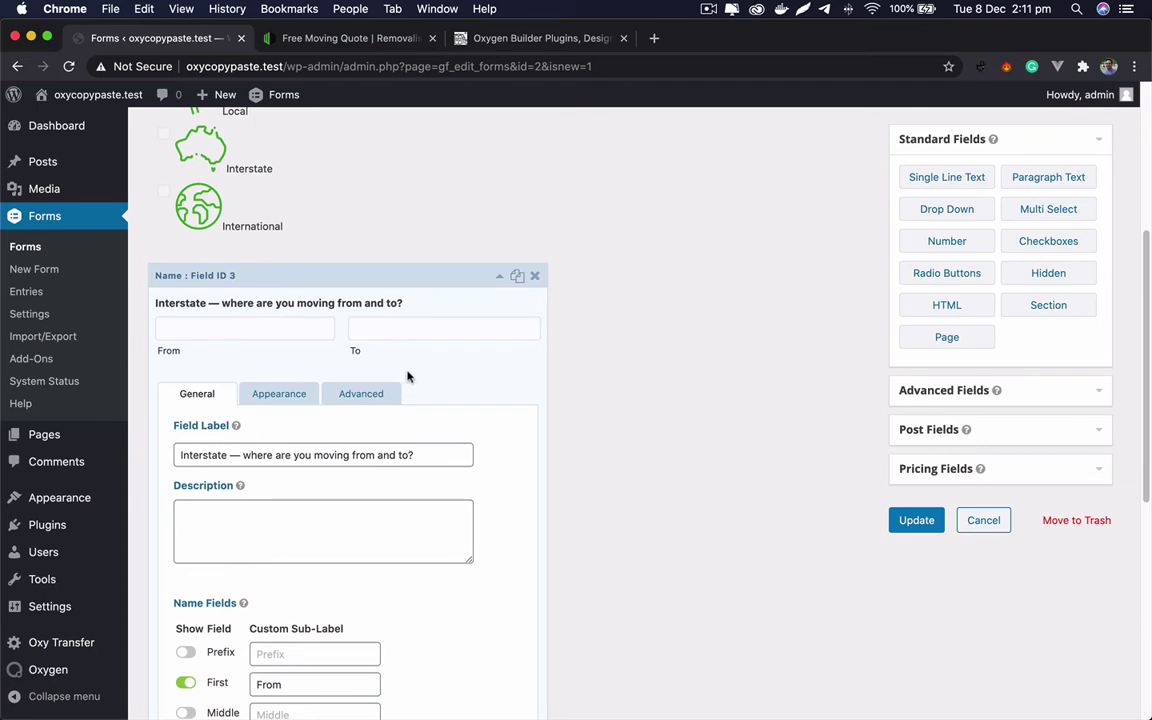
pyautogui.click(391, 396)
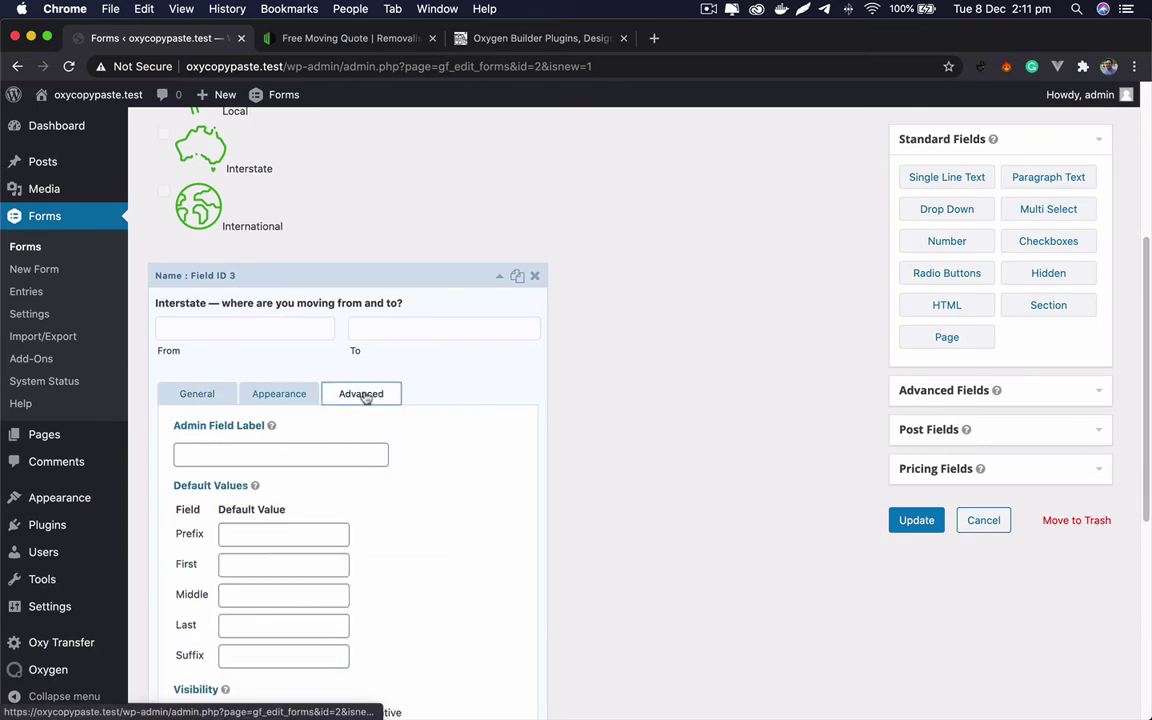
pyautogui.scroll(-8, 396, 437)
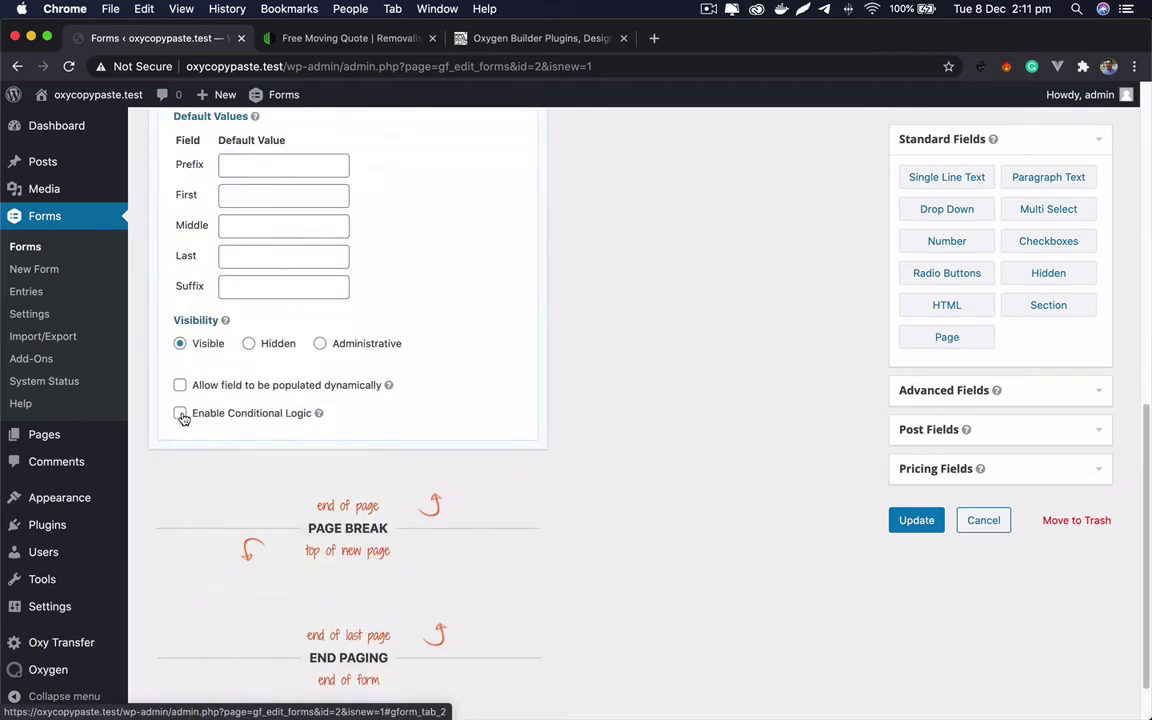
pyautogui.click(180, 414)
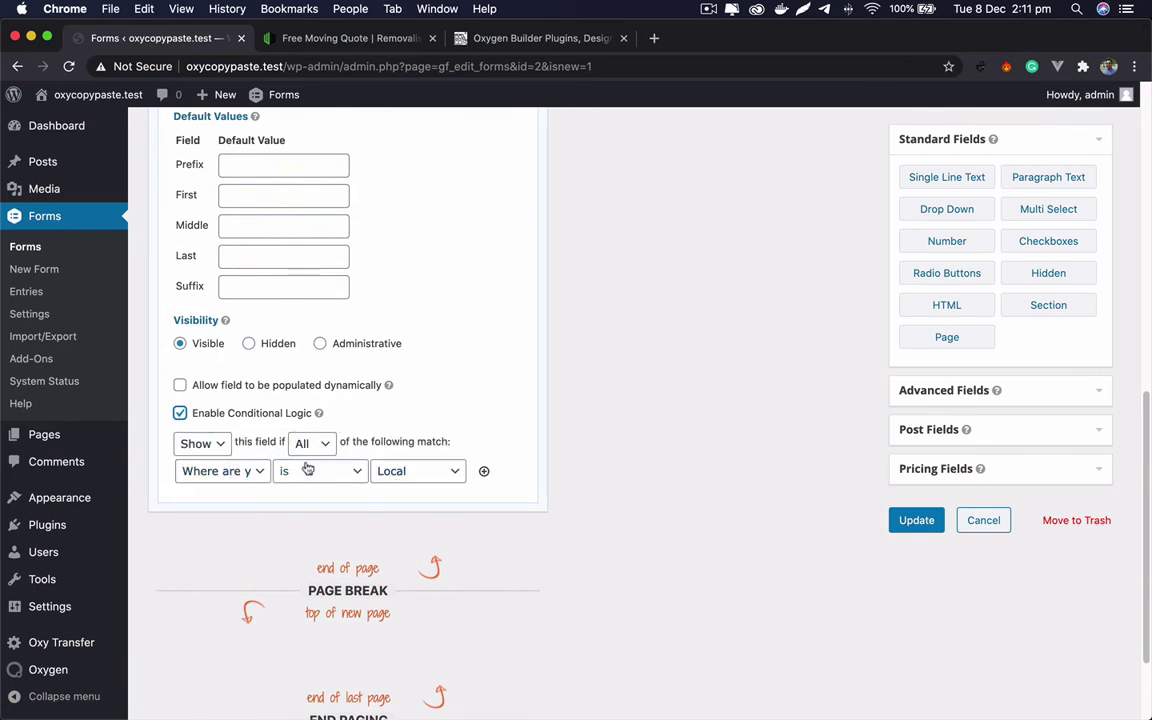
# Step: Collapse and duplicate the "Interstate — where are you moving from and to?" field, then switch to the WridgWays quote page
pyautogui.scroll(5, 442, 424)
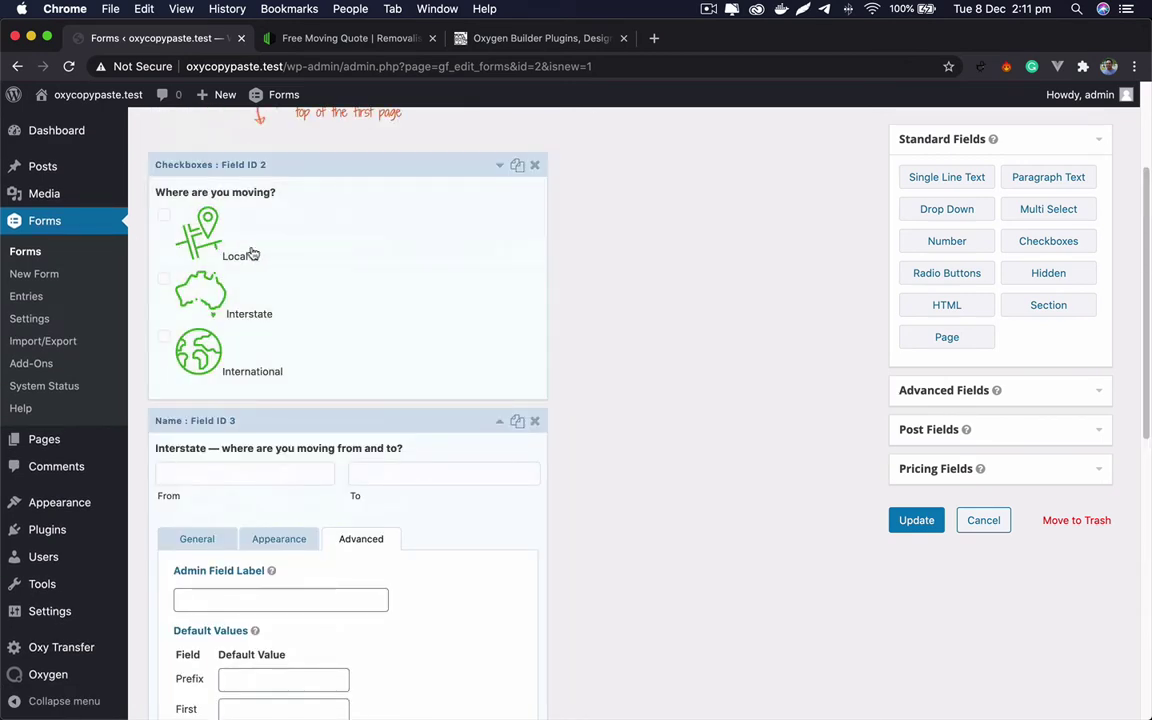
pyautogui.click(381, 422)
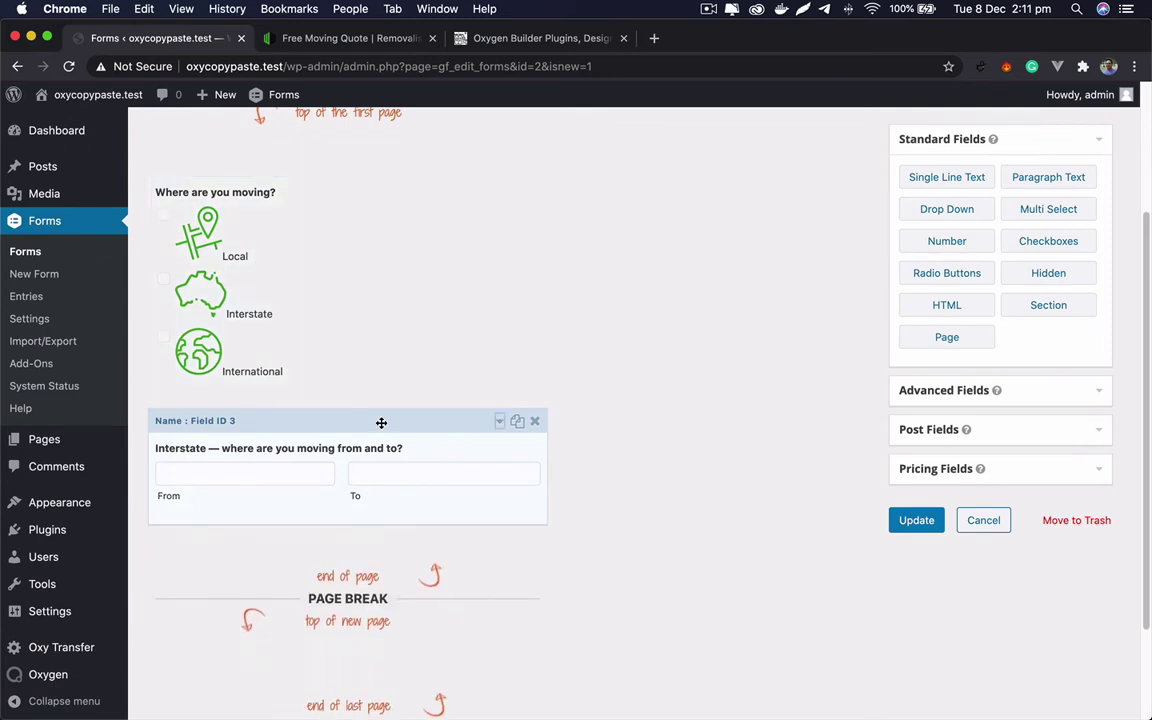
pyautogui.click(517, 421)
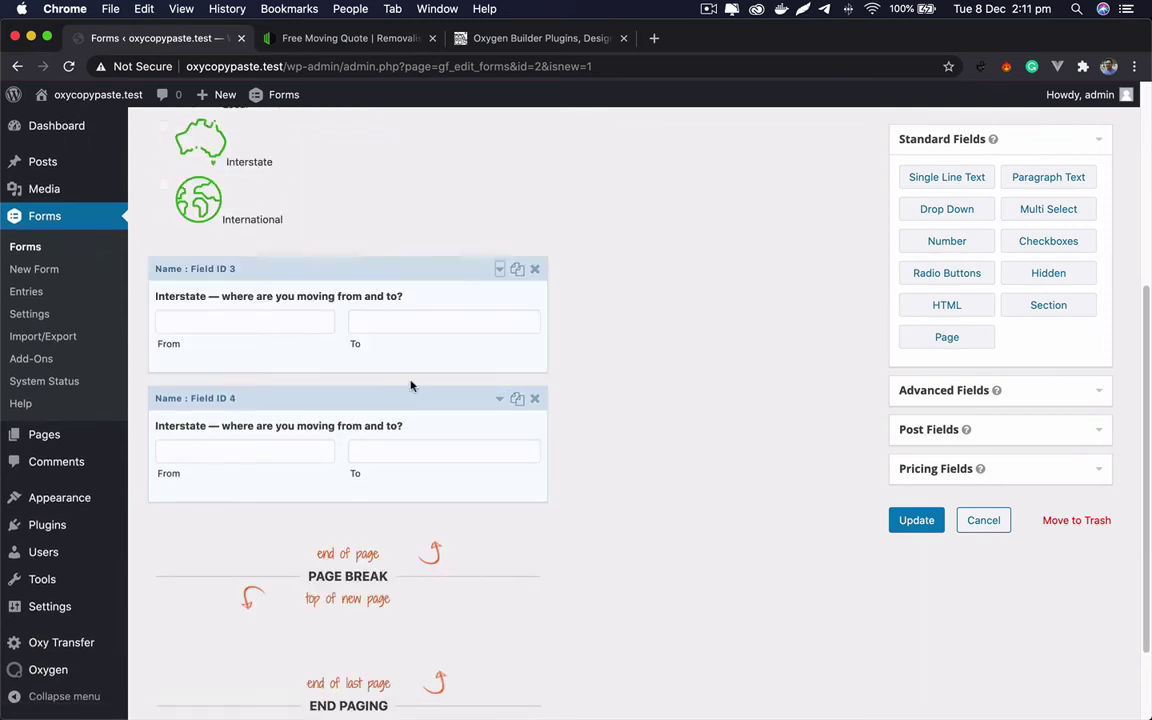
pyautogui.click(330, 38)
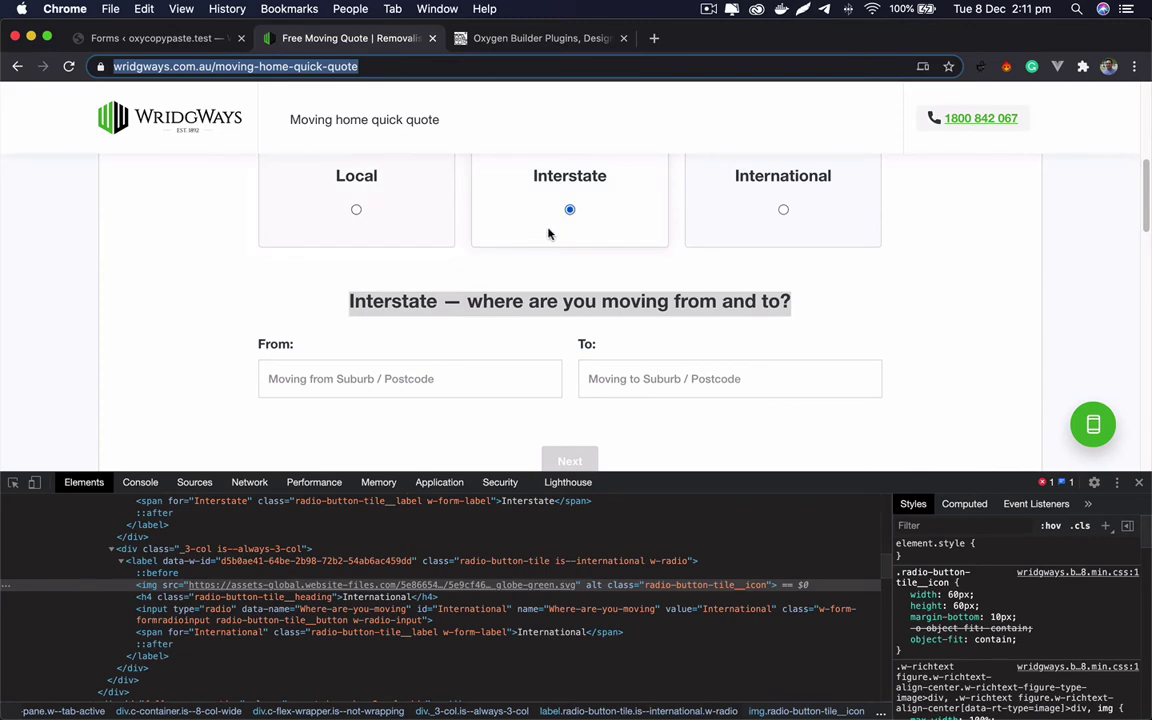
# Step: Return to the form editor and relabel the first Interstate field as "Local — where are you moving from and to?"
pyautogui.tripleClick(446, 301)
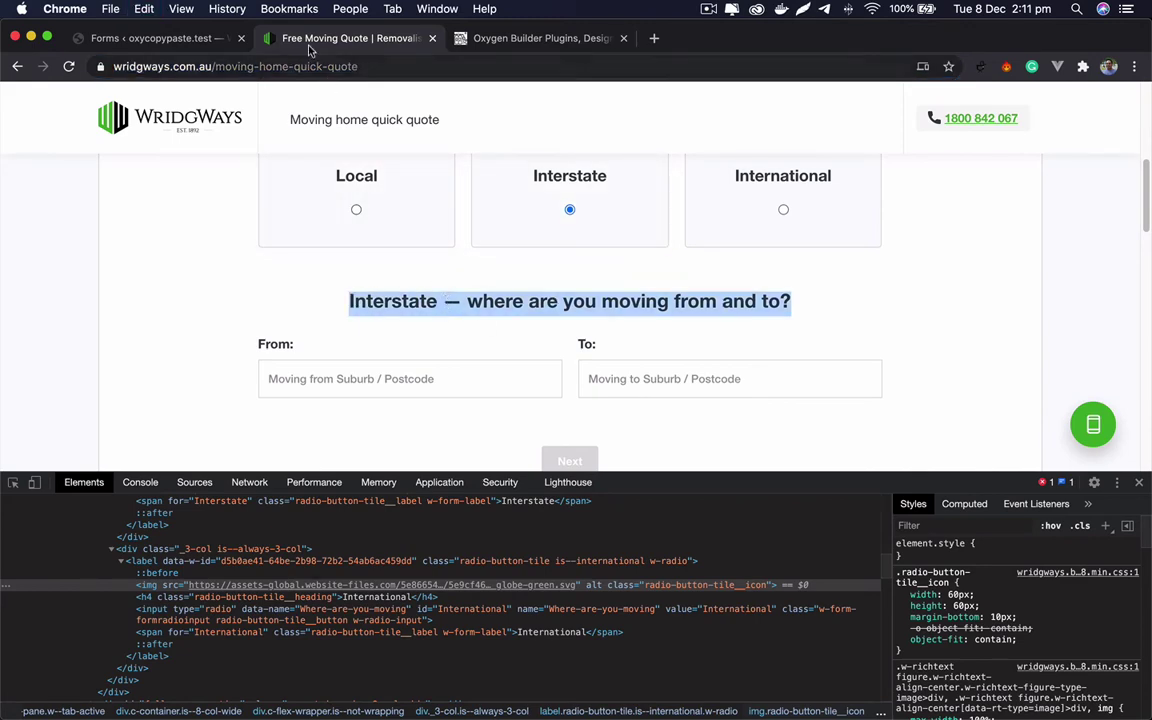
pyautogui.click(186, 44)
pyautogui.click(285, 298)
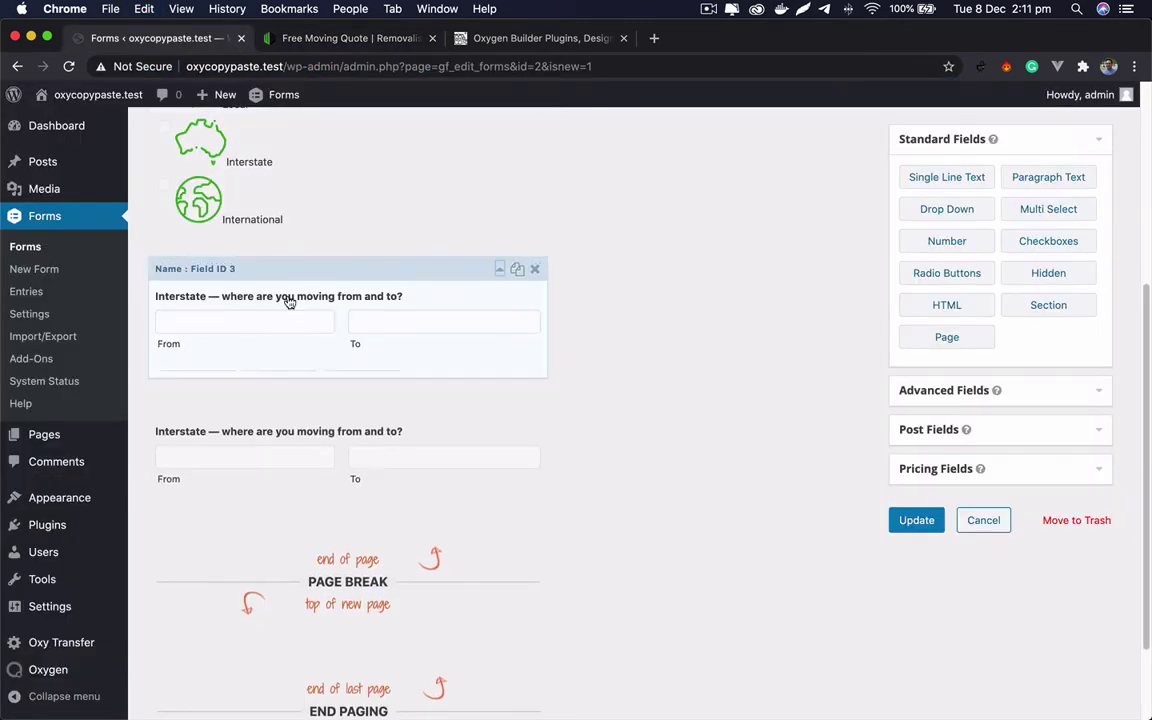
pyautogui.doubleClick(201, 447)
pyautogui.write('Local')
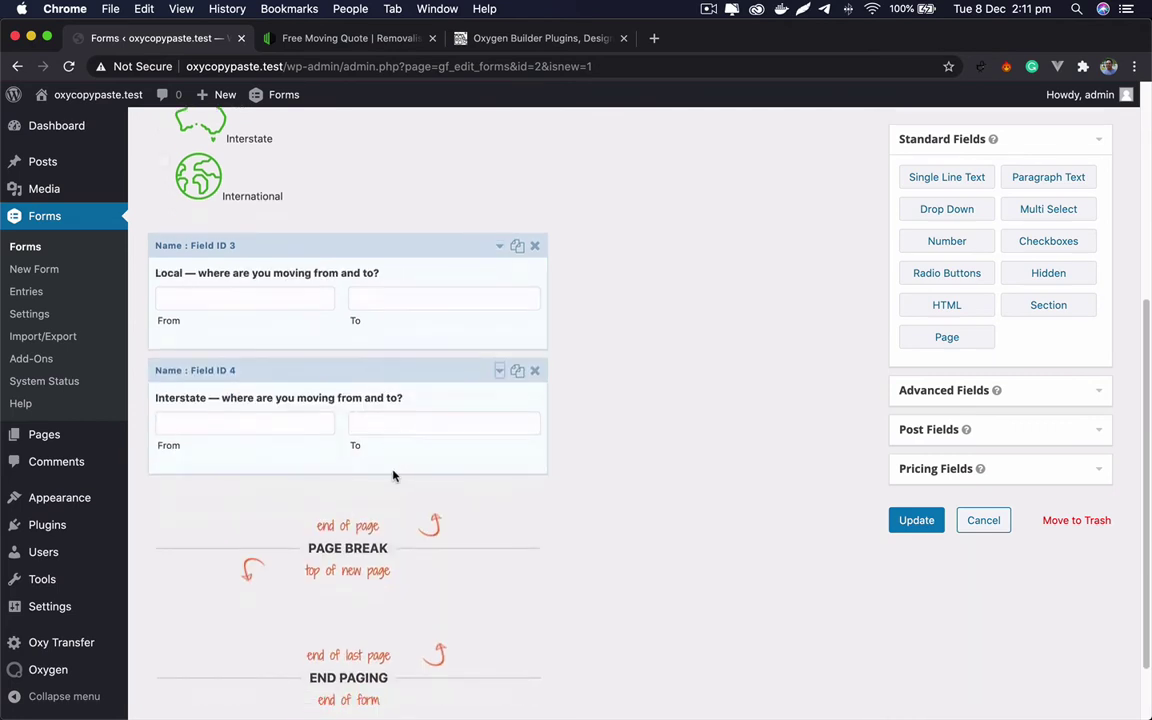
# Step: Set the duplicated Interstate field's conditional logic to show when the move type is Interstate, then collapse the field
pyautogui.click(378, 398)
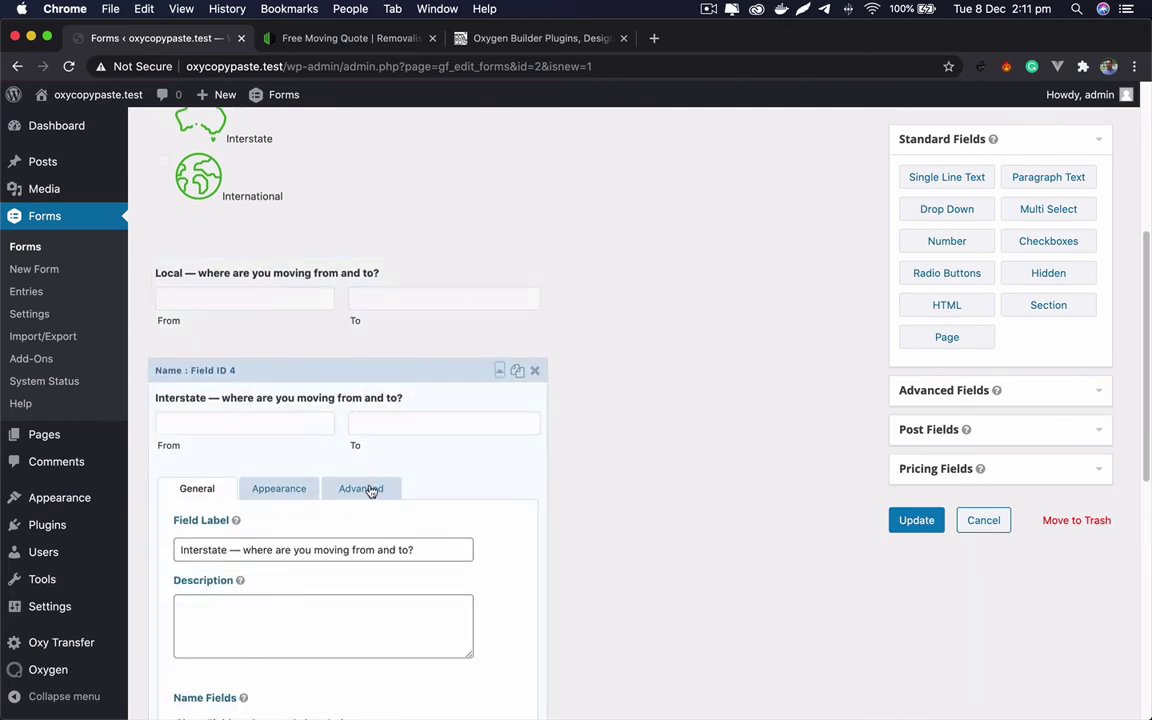
pyautogui.click(370, 490)
pyautogui.scroll(-8, 429, 455)
pyautogui.click(415, 413)
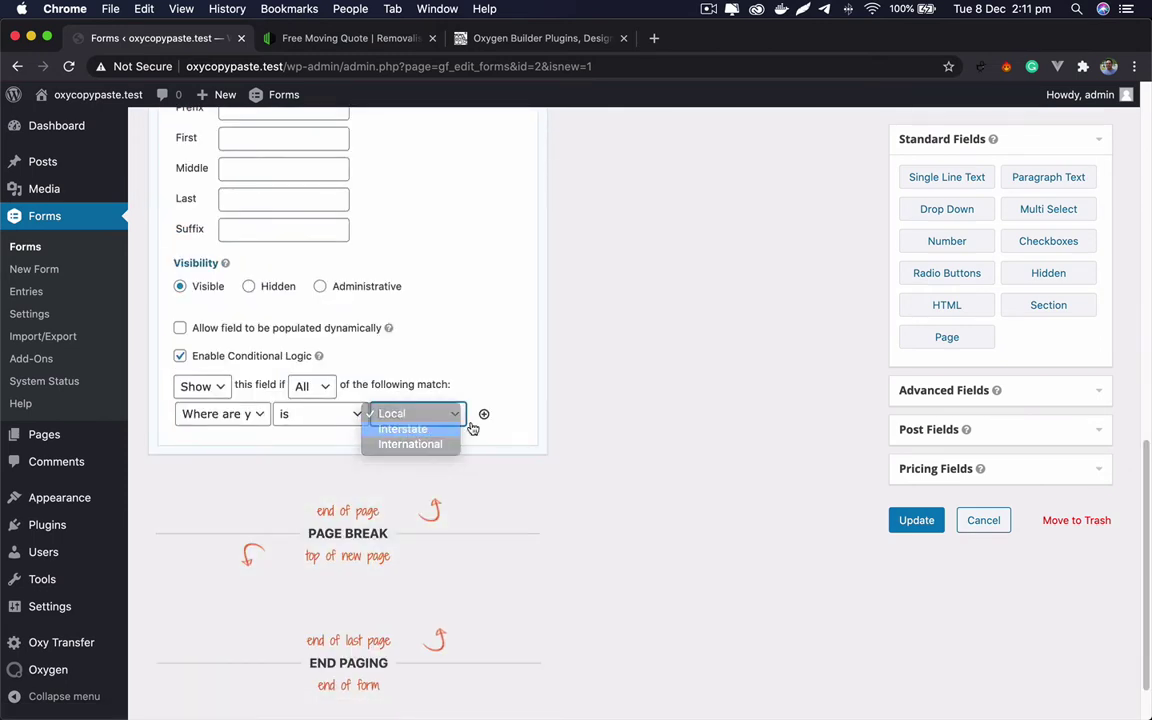
pyautogui.click(450, 429)
pyautogui.scroll(6, 419, 396)
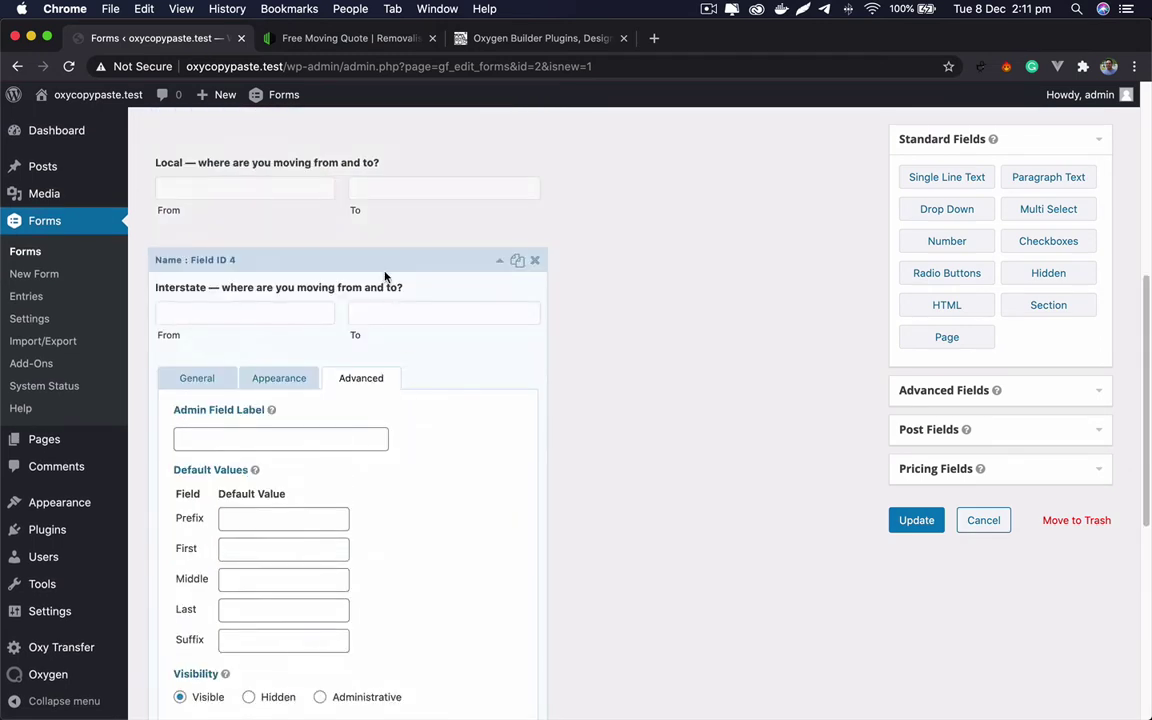
pyautogui.click(387, 276)
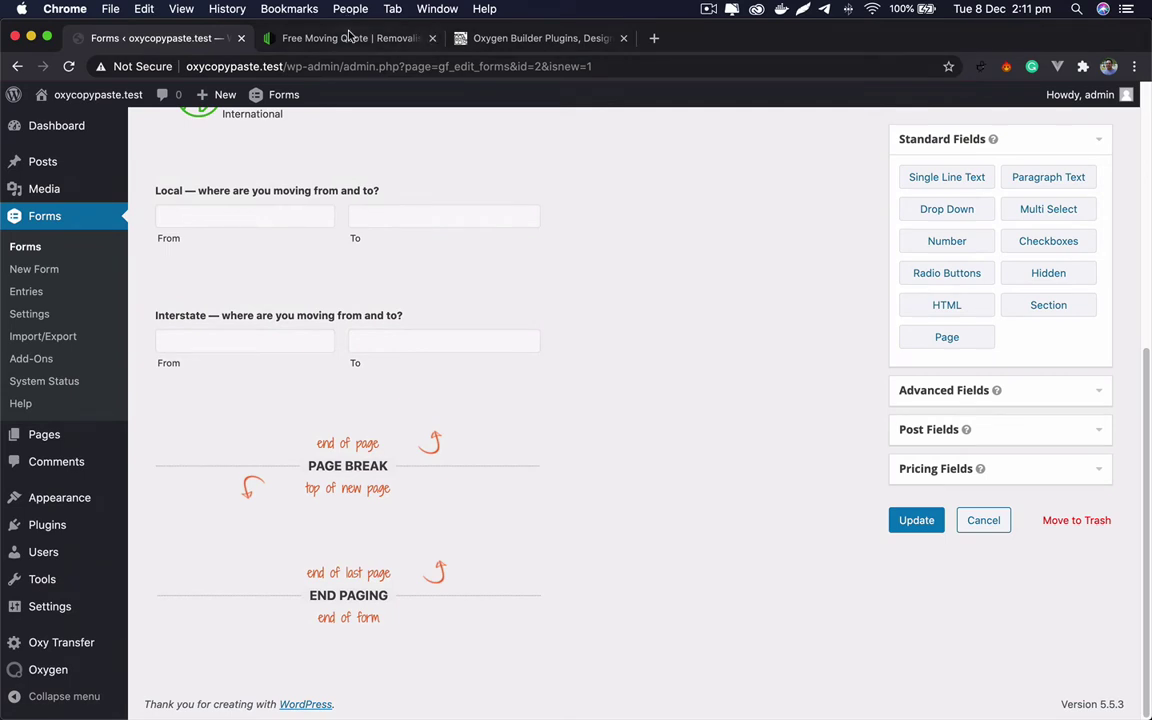
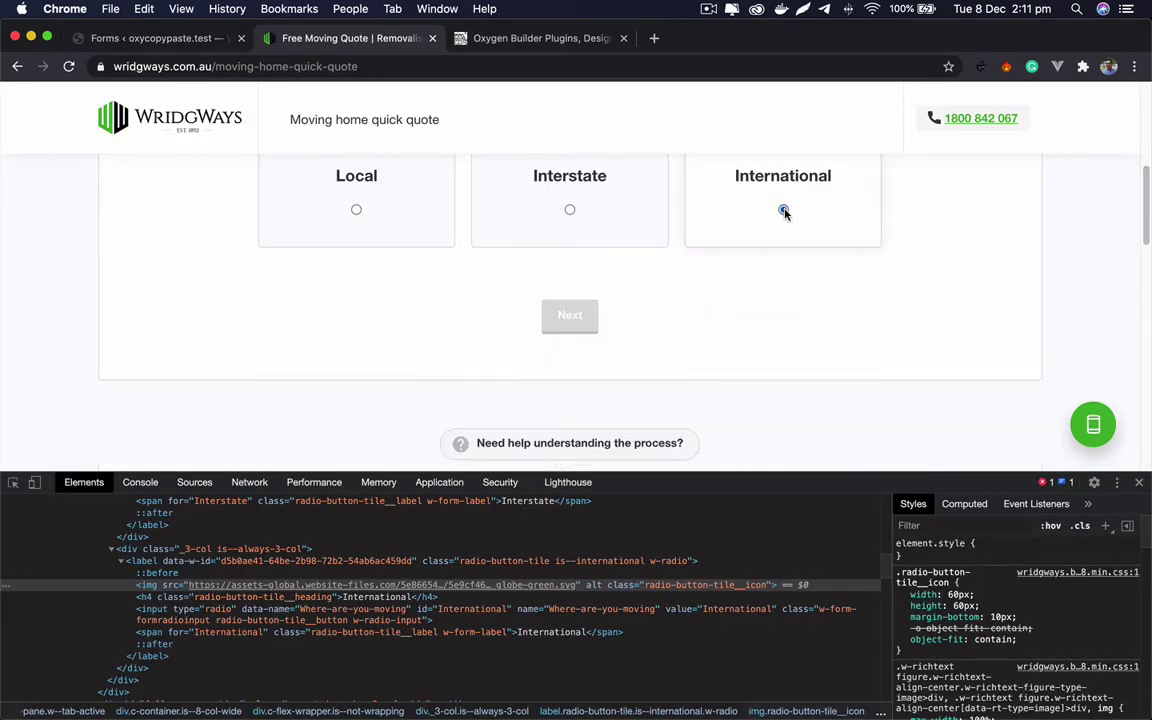
# Step: Back in the form editor, add an HTML field below the Interstate field and open its settings
pyautogui.click(203, 46)
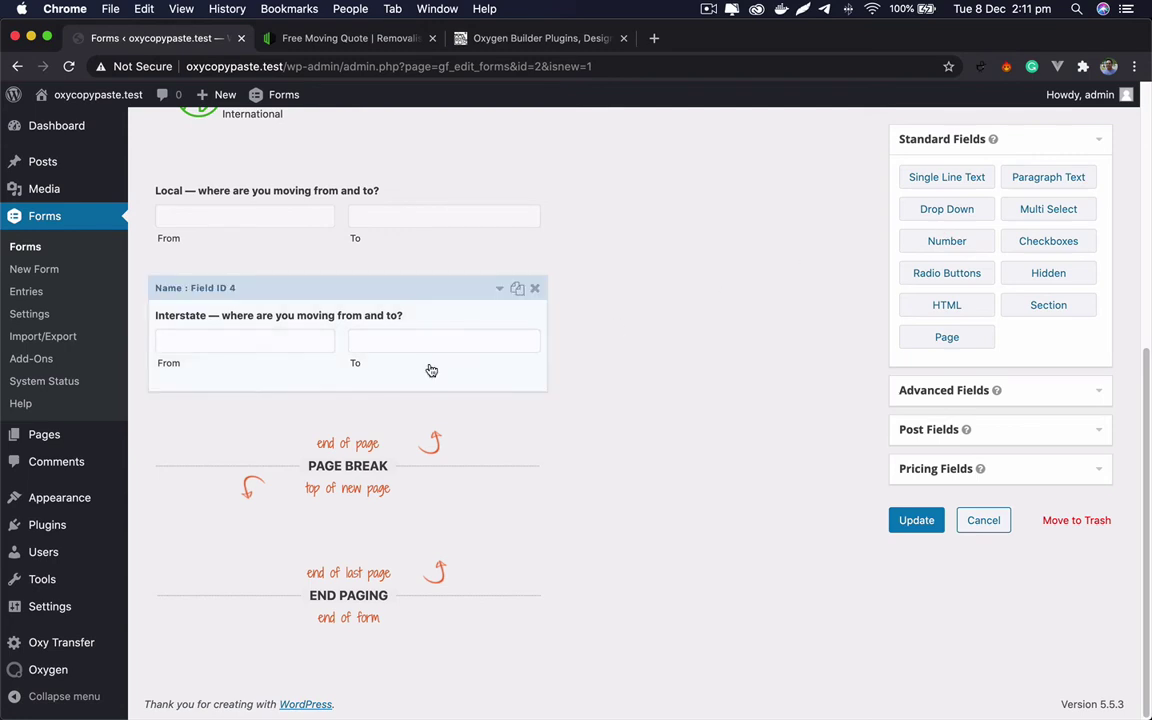
pyautogui.moveTo(906, 306); pyautogui.dragTo(294, 432)
pyautogui.click(309, 462)
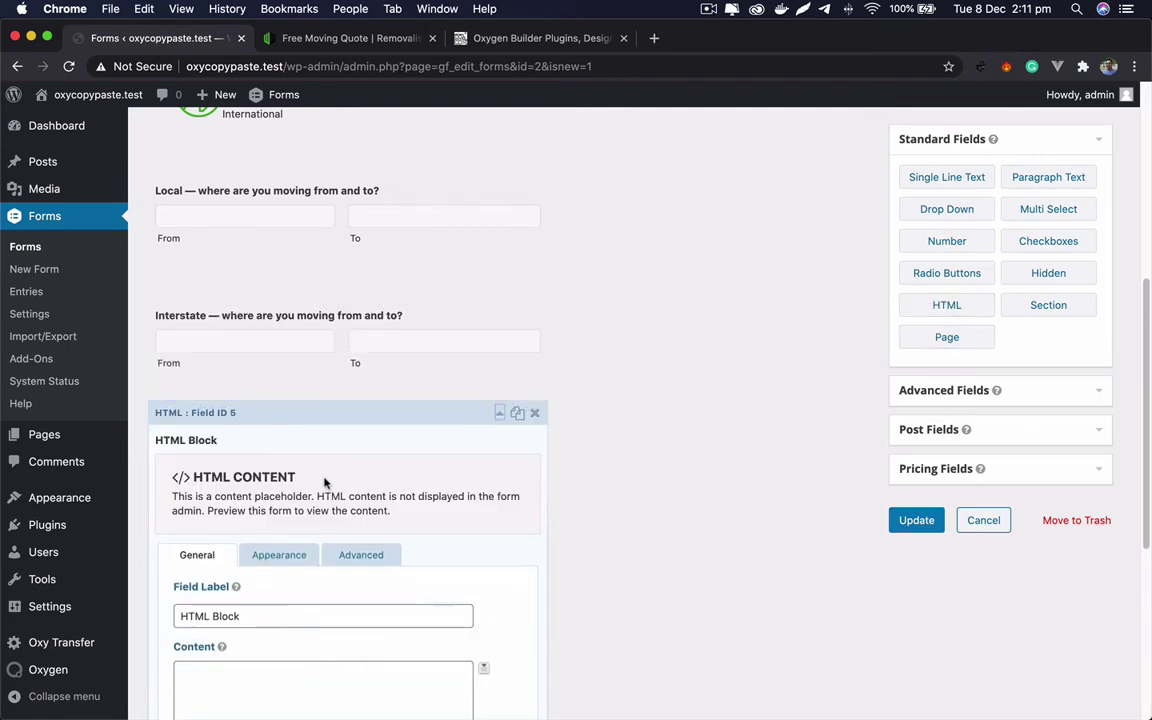
# Step: Copy the heading "Internationally — which countries are you moving from and to?" from the WridgWays quote page
pyautogui.click(357, 48)
pyautogui.doubleClick(632, 302)
pyautogui.click(632, 302)
pyautogui.doubleClick(632, 302)
pyautogui.tripleClick(630, 302)
pyautogui.press('super+c')
# Step: Replace the HTML block's field label in the form editor with the copied "Internationally — which countries are you moving from and to?" heading
pyautogui.click(160, 38)
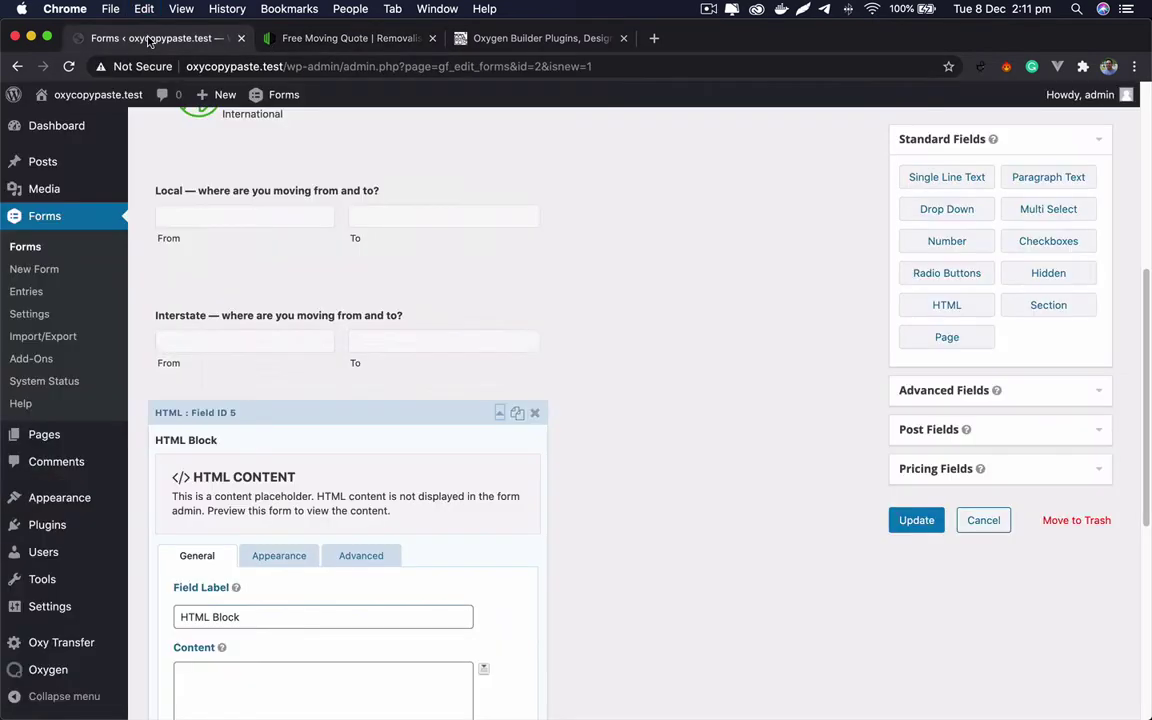
pyautogui.scroll(-3, 329, 542)
pyautogui.click(309, 473)
pyautogui.press('super+a')
pyautogui.press('super+v')
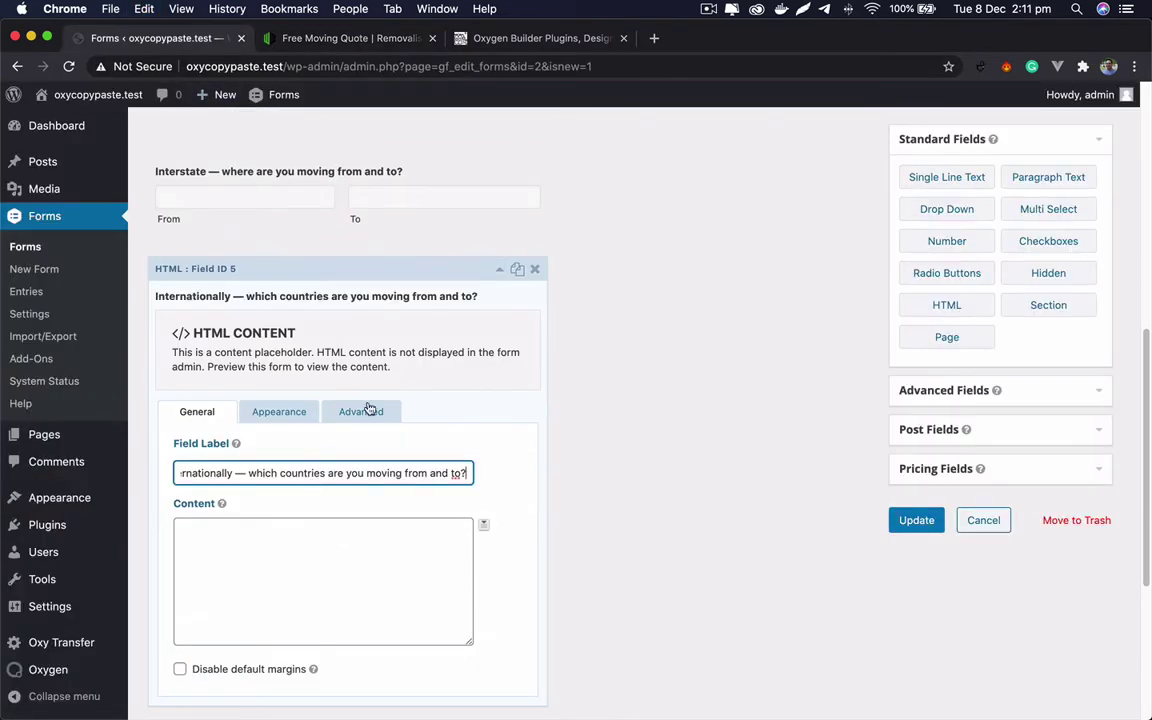
pyautogui.click(410, 312)
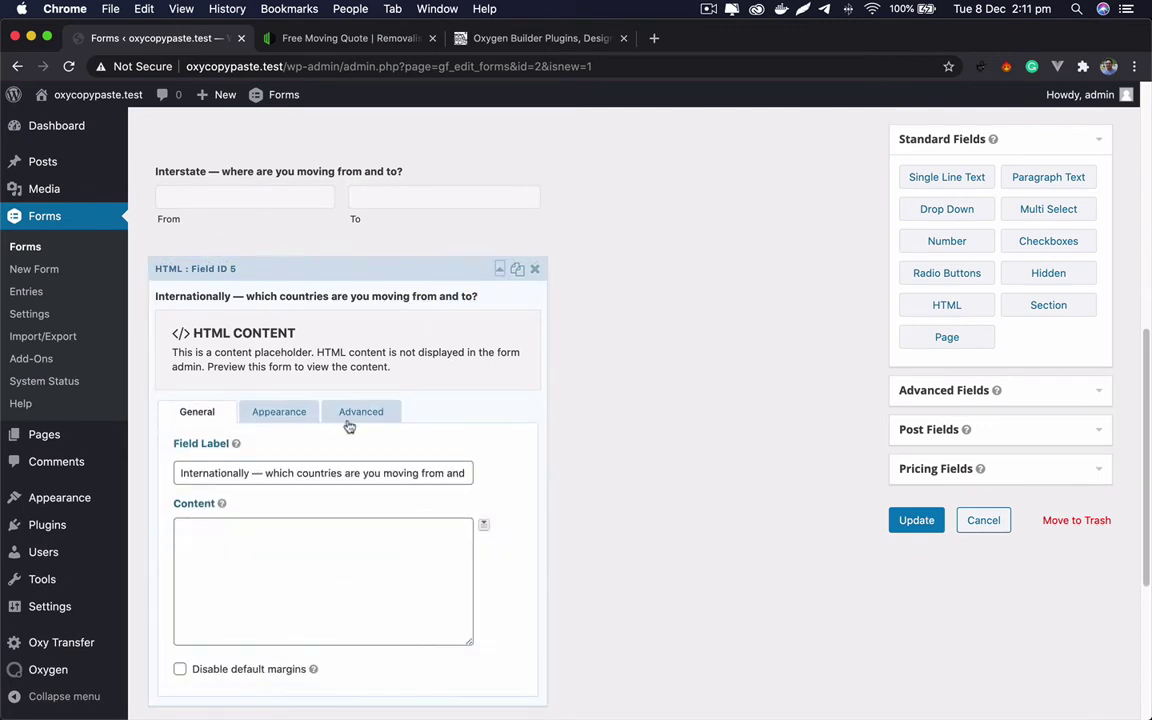
# Step: Enable conditional logic on the HTML block so it shows when the move type is International, then collapse it
pyautogui.click(361, 413)
pyautogui.scroll(-2, 300, 400)
pyautogui.click(195, 357)
pyautogui.scroll(-1, 400, 385)
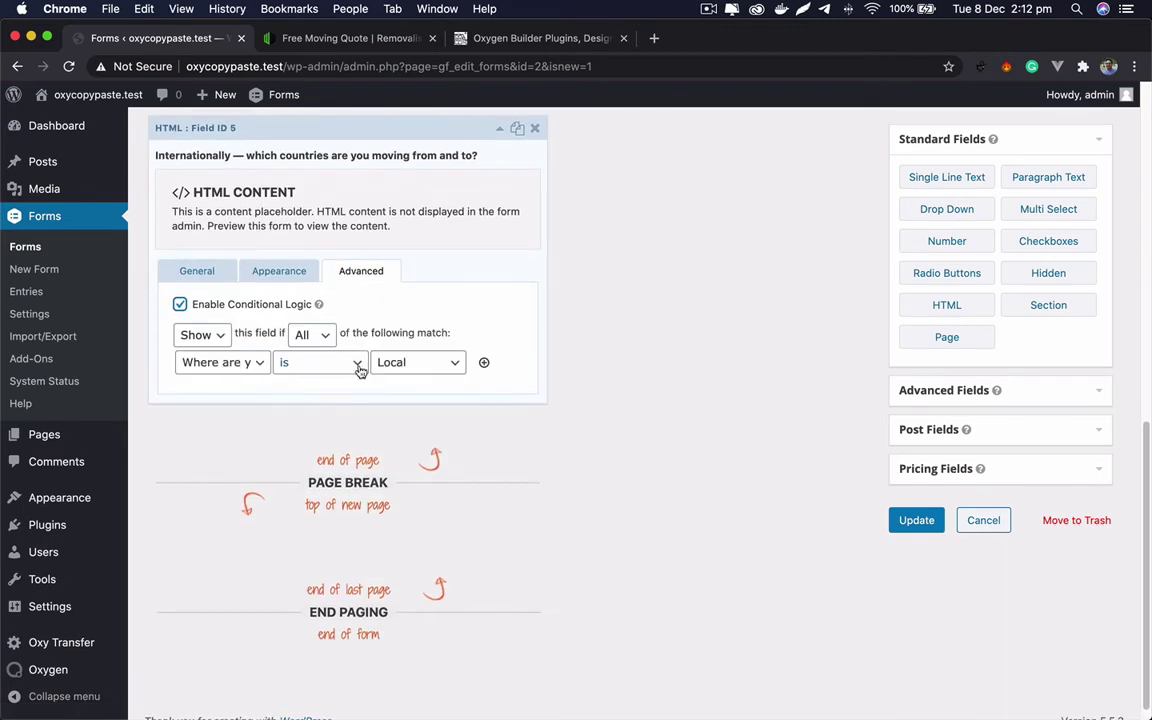
pyautogui.click(415, 362)
pyautogui.click(410, 392)
pyautogui.scroll(2, 425, 310)
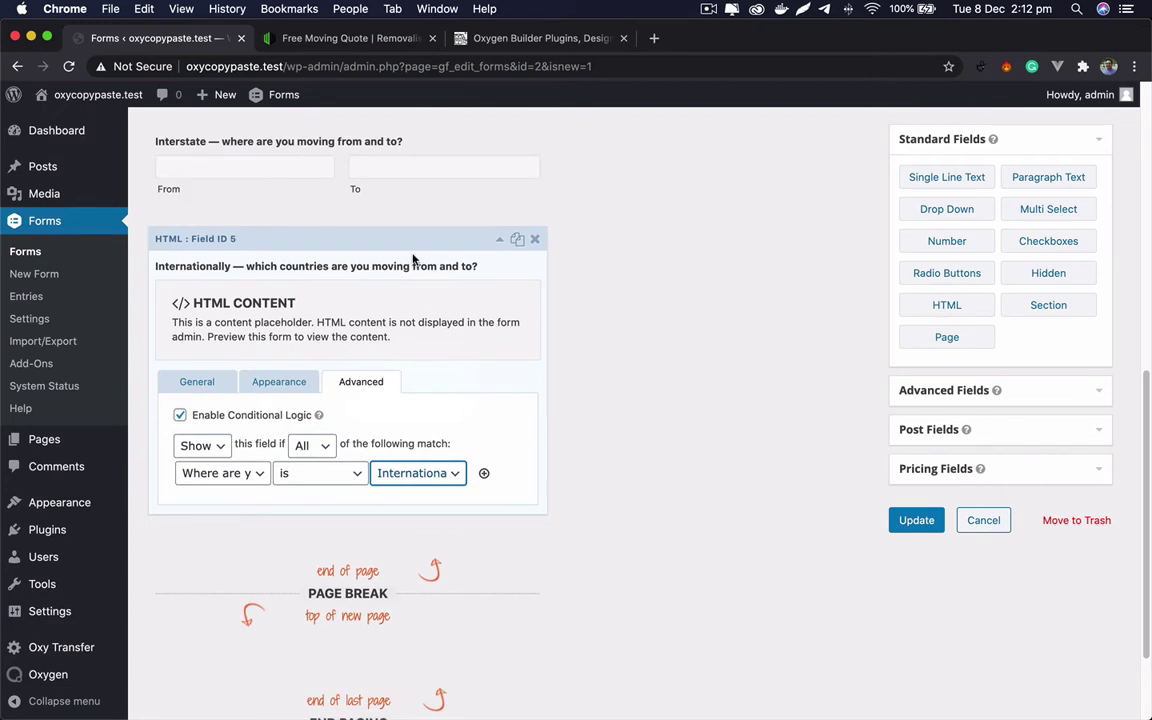
pyautogui.click(428, 300)
# Step: Add a Drop Down field below the HTML block and label it From
pyautogui.moveTo(949, 224); pyautogui.dragTo(306, 471)
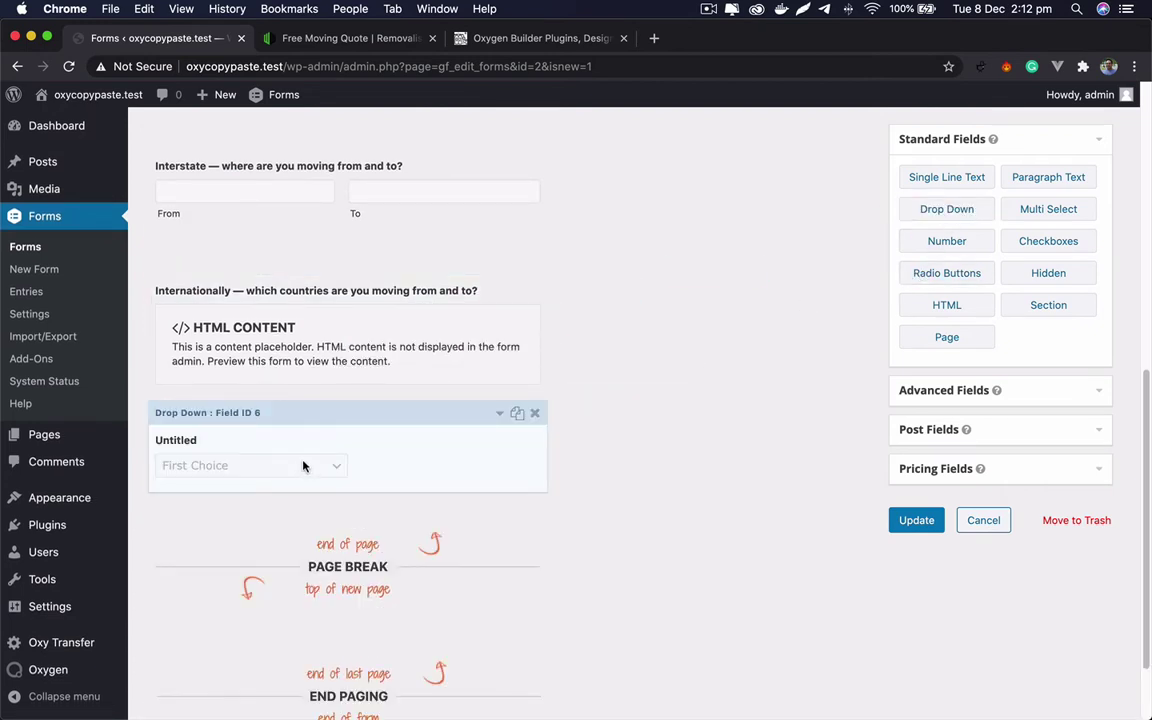
pyautogui.click(275, 41)
pyautogui.click(150, 39)
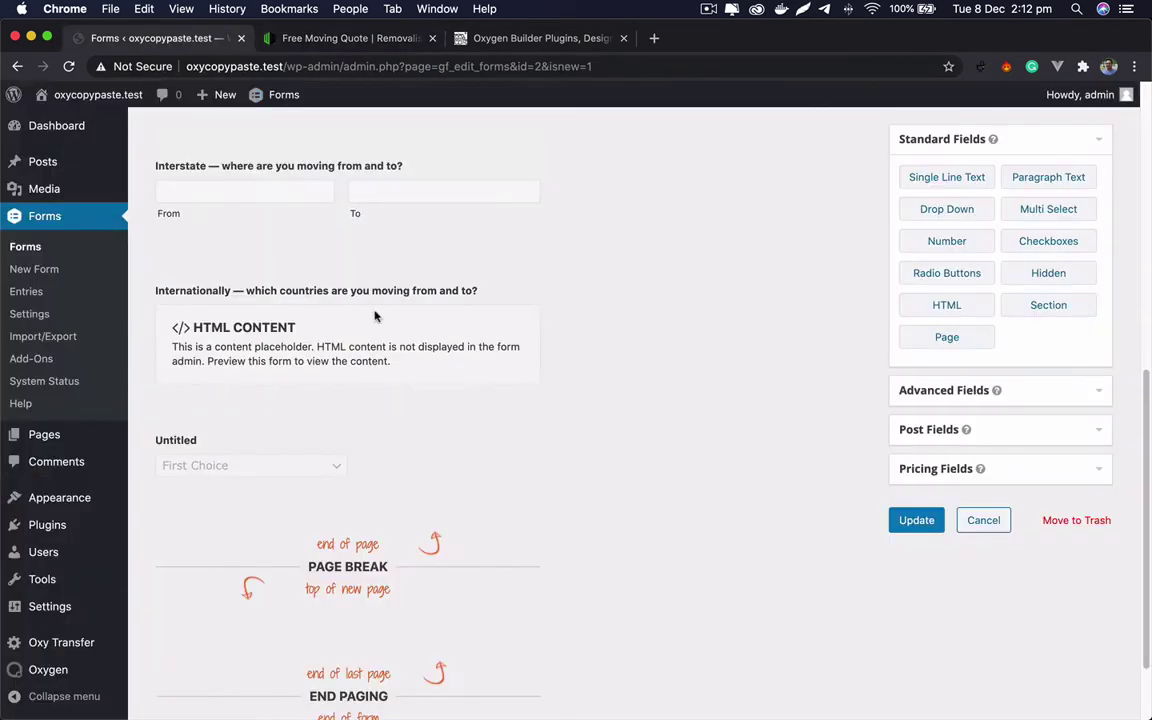
pyautogui.click(399, 455)
pyautogui.doubleClick(228, 459)
pyautogui.write('From')
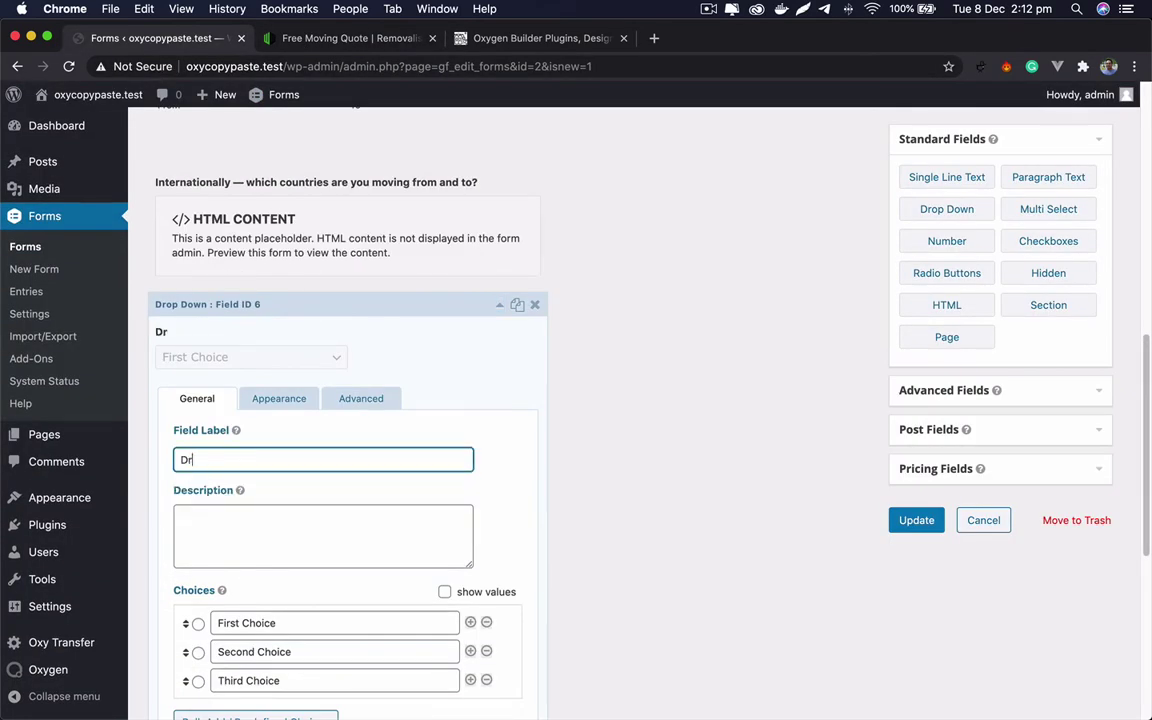
# Step: Replace the From drop-down's choices with the predefined Countries list
pyautogui.scroll(-3, 467, 374)
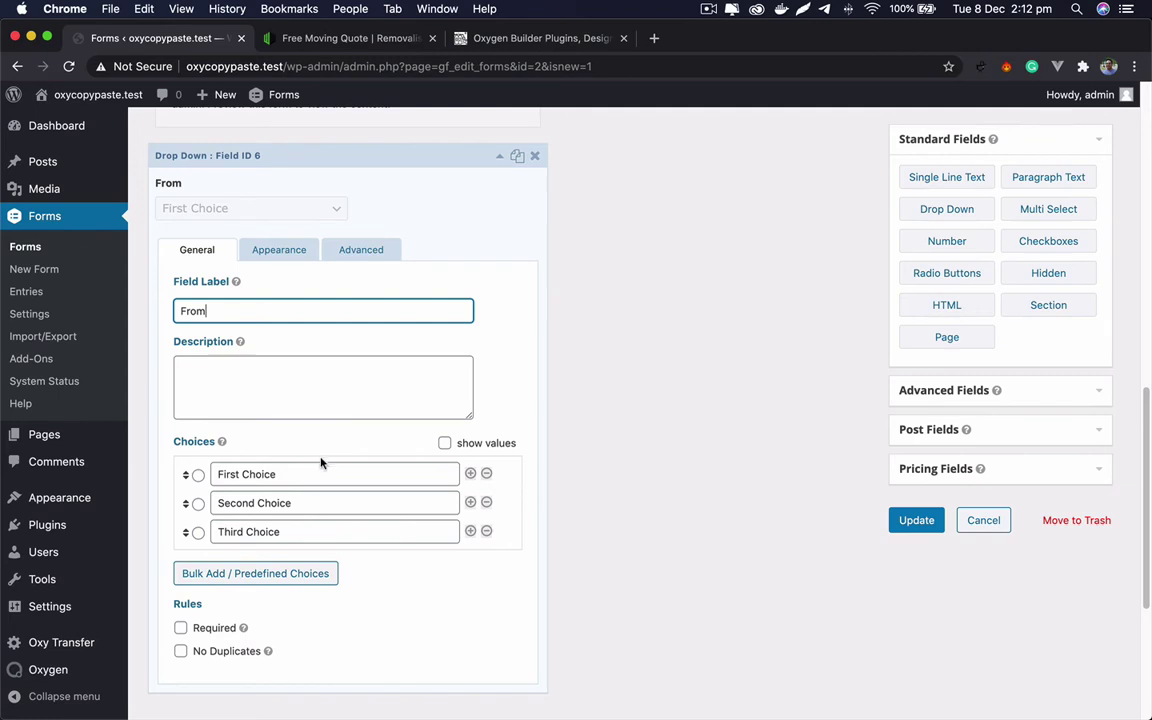
pyautogui.click(271, 575)
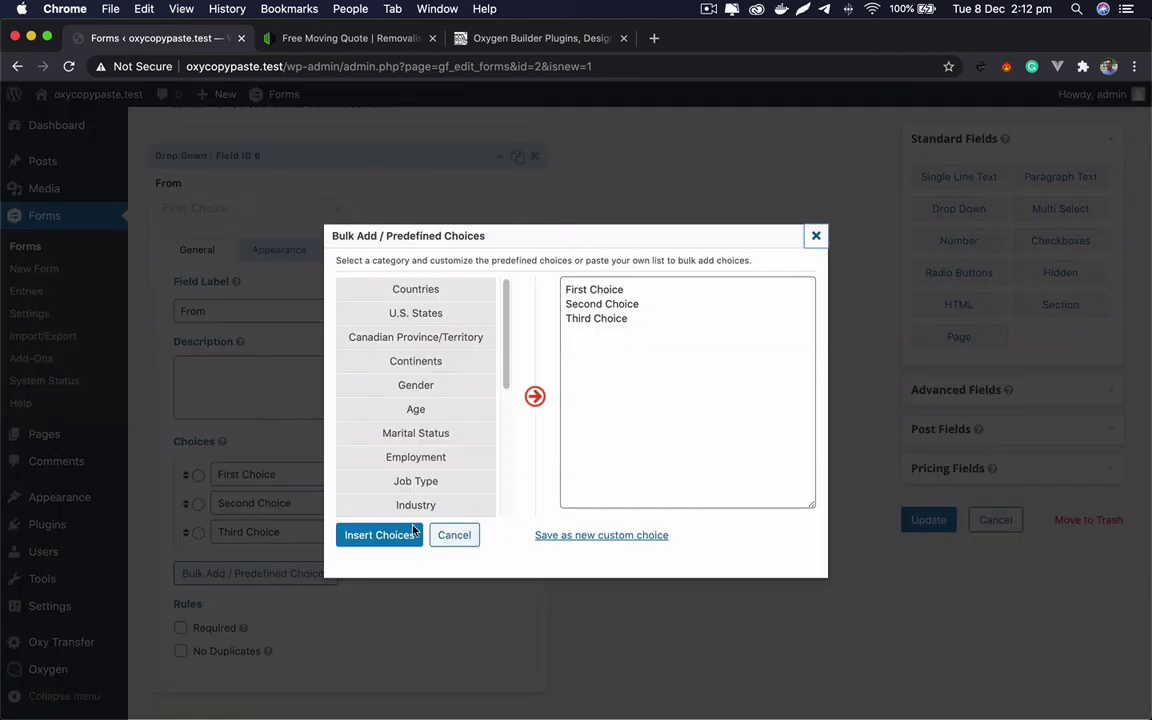
pyautogui.click(440, 292)
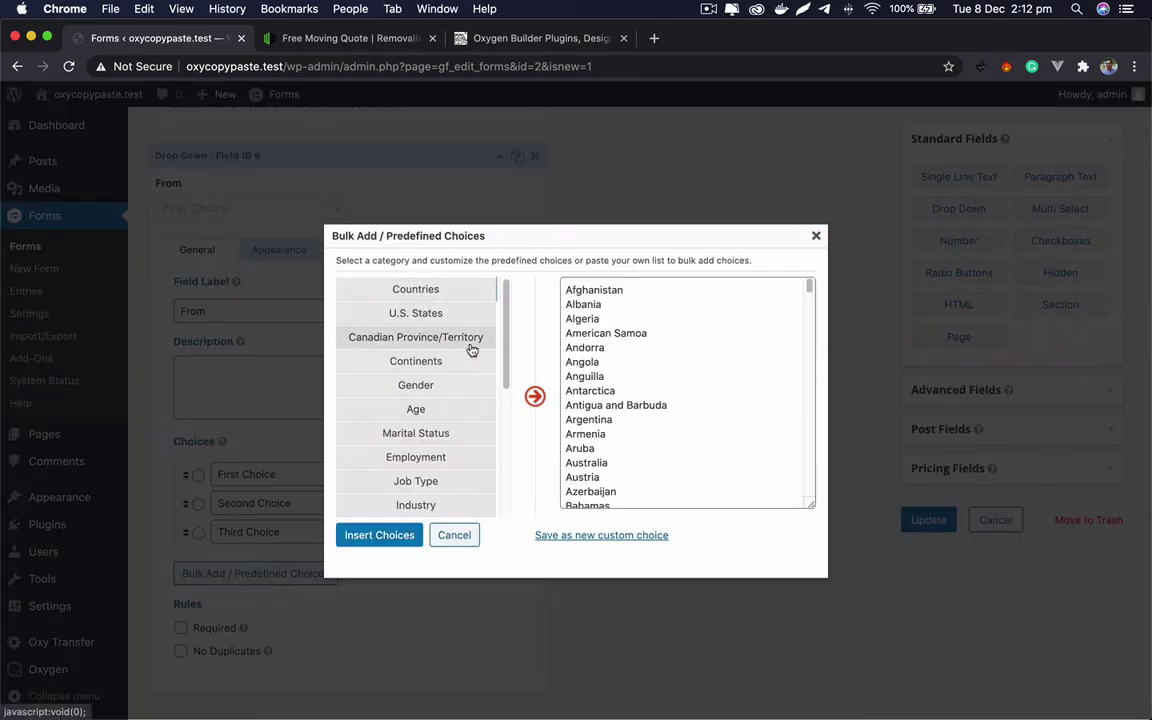
pyautogui.scroll(-3, 466, 410)
pyautogui.scroll(-4, 415, 445)
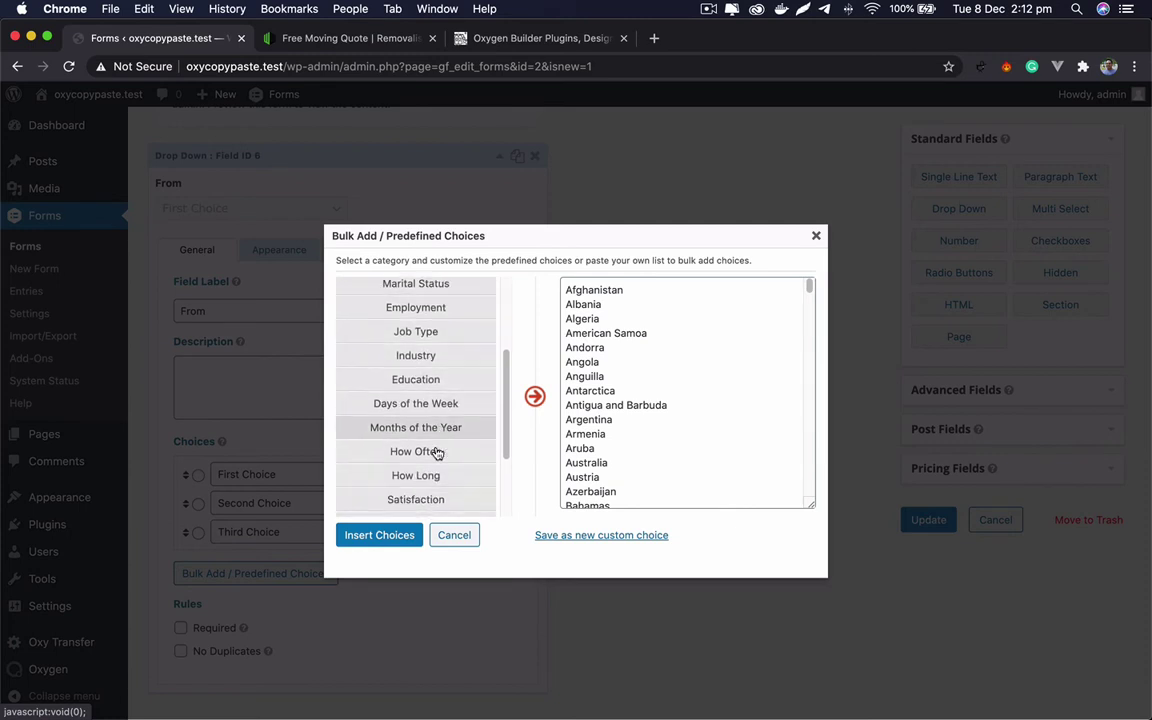
pyautogui.scroll(7, 432, 428)
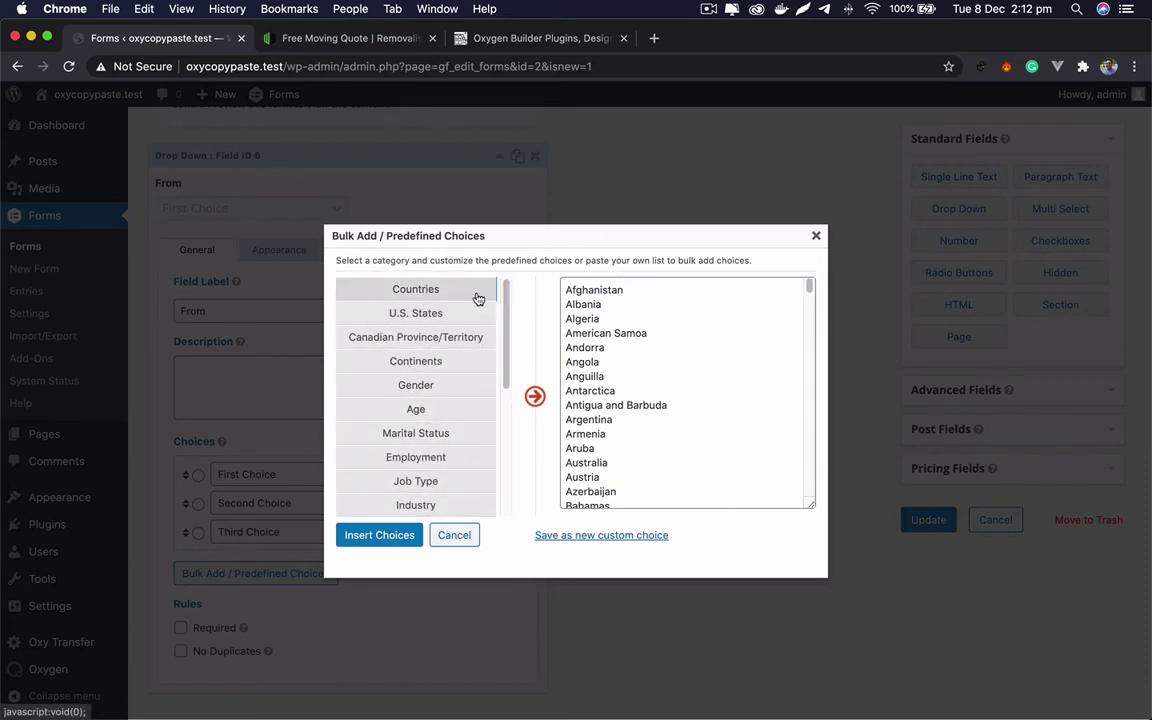
pyautogui.click(397, 537)
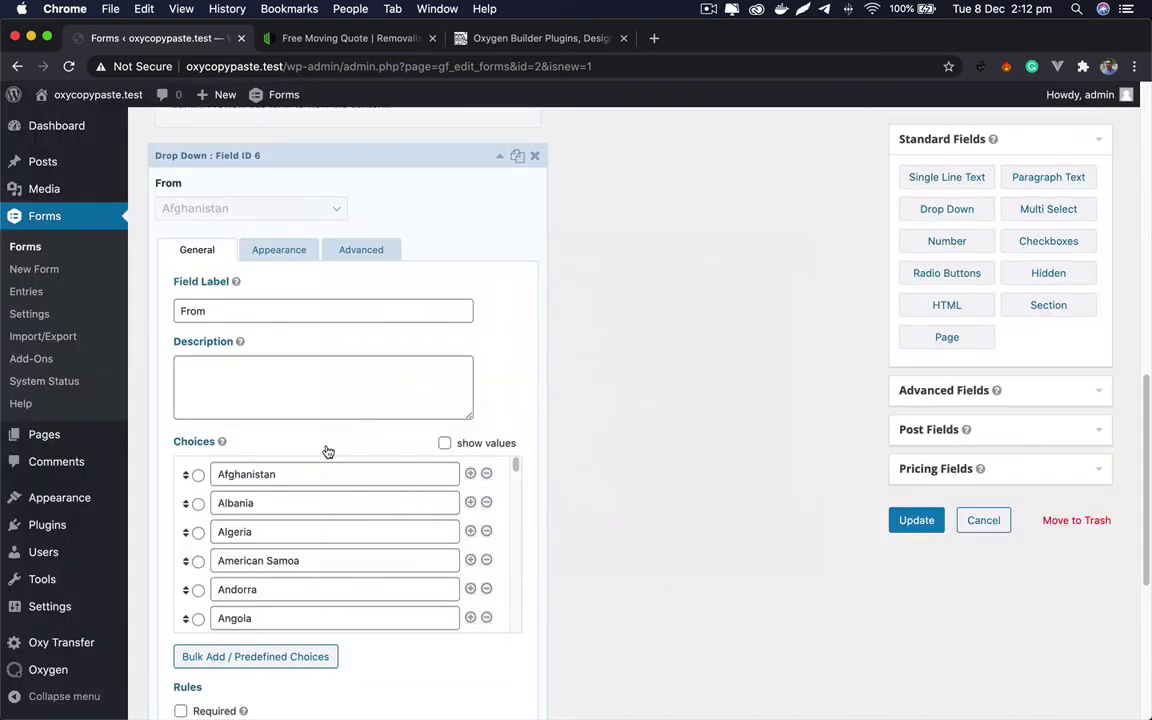
# Step: Enable conditional logic on the From drop-down so it shows when the move type is International
pyautogui.click(362, 252)
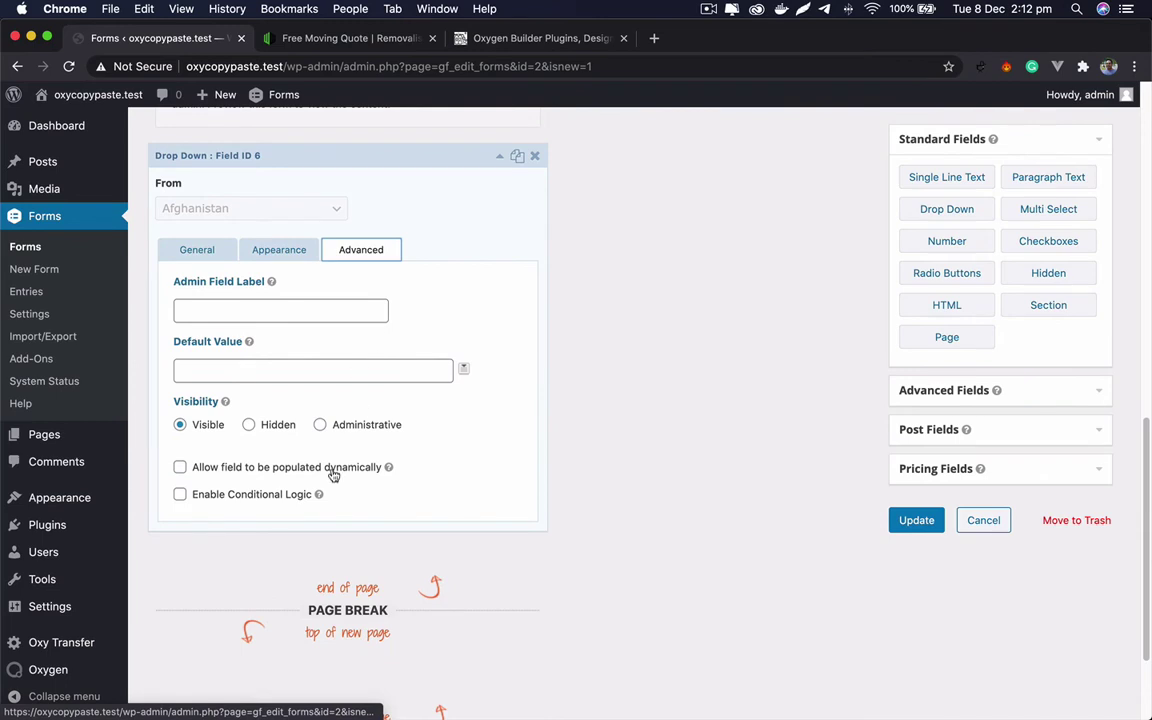
pyautogui.click(222, 493)
pyautogui.click(384, 523)
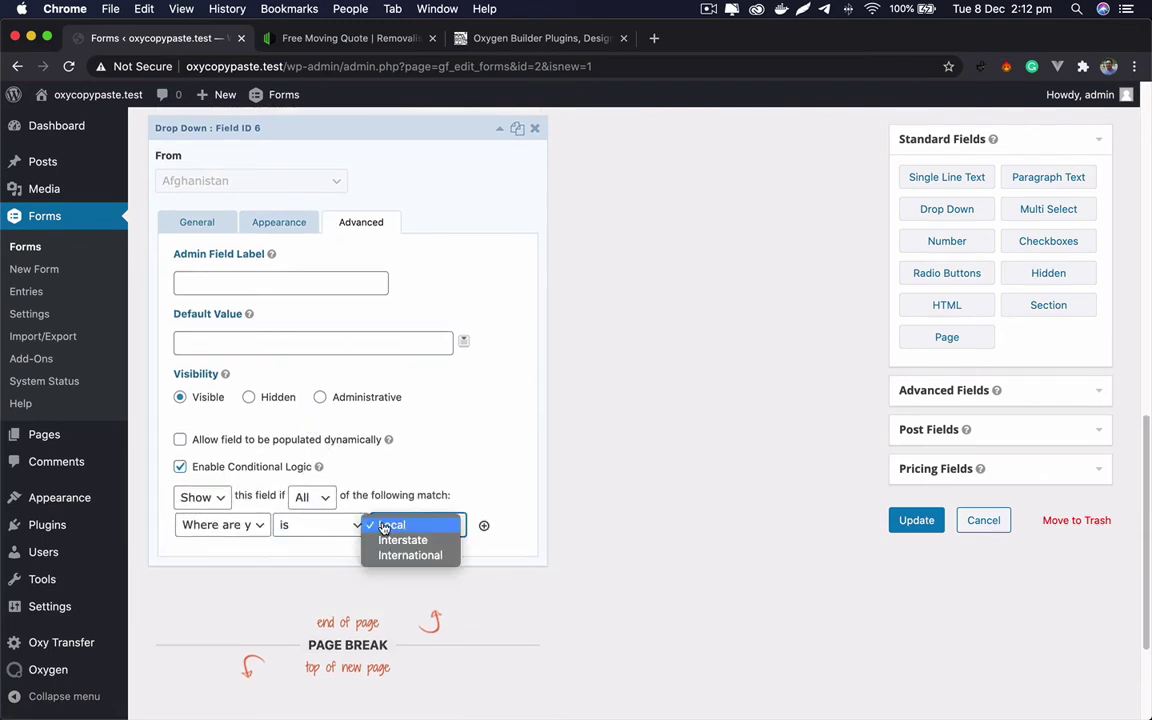
pyautogui.click(398, 556)
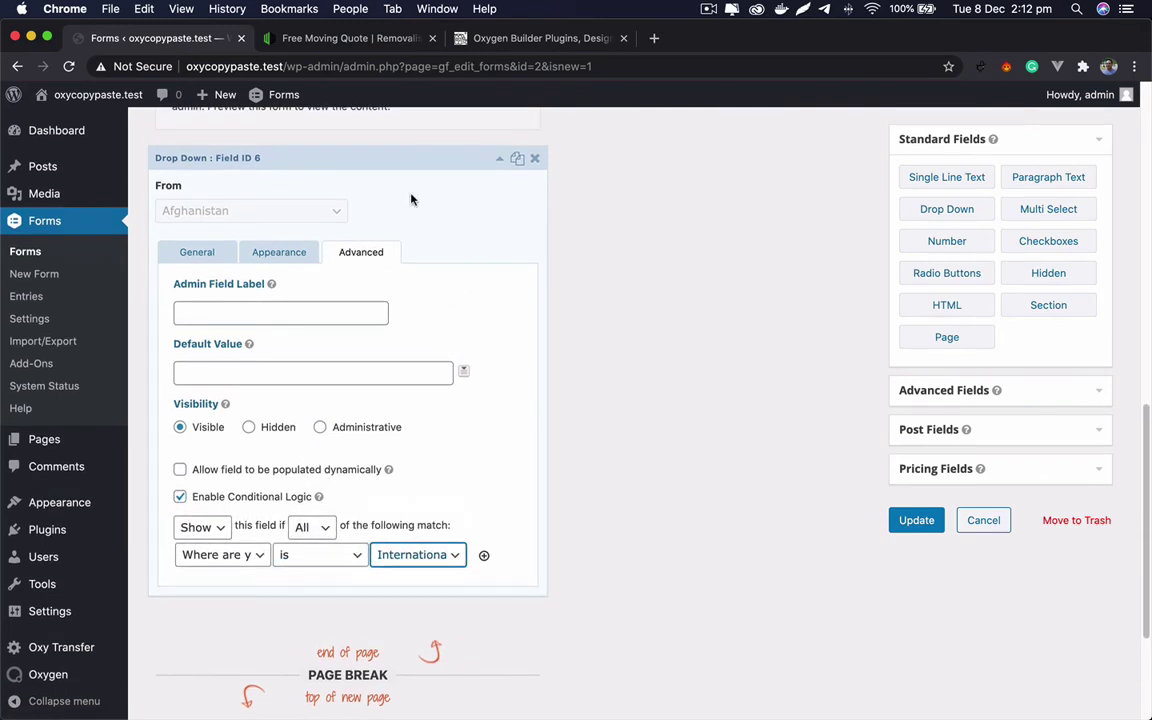
# Step: Duplicate the From drop-down, label the copy To, and collapse it
pyautogui.click(518, 160)
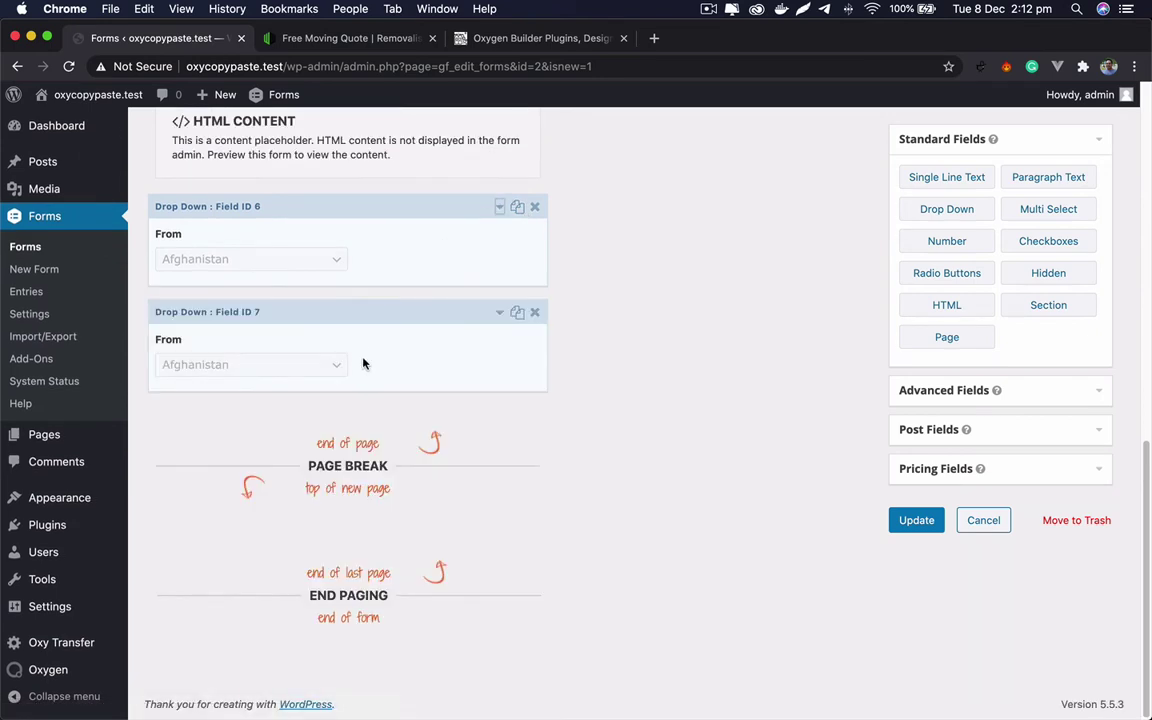
pyautogui.click(345, 372)
pyautogui.doubleClick(257, 460)
pyautogui.write('To')
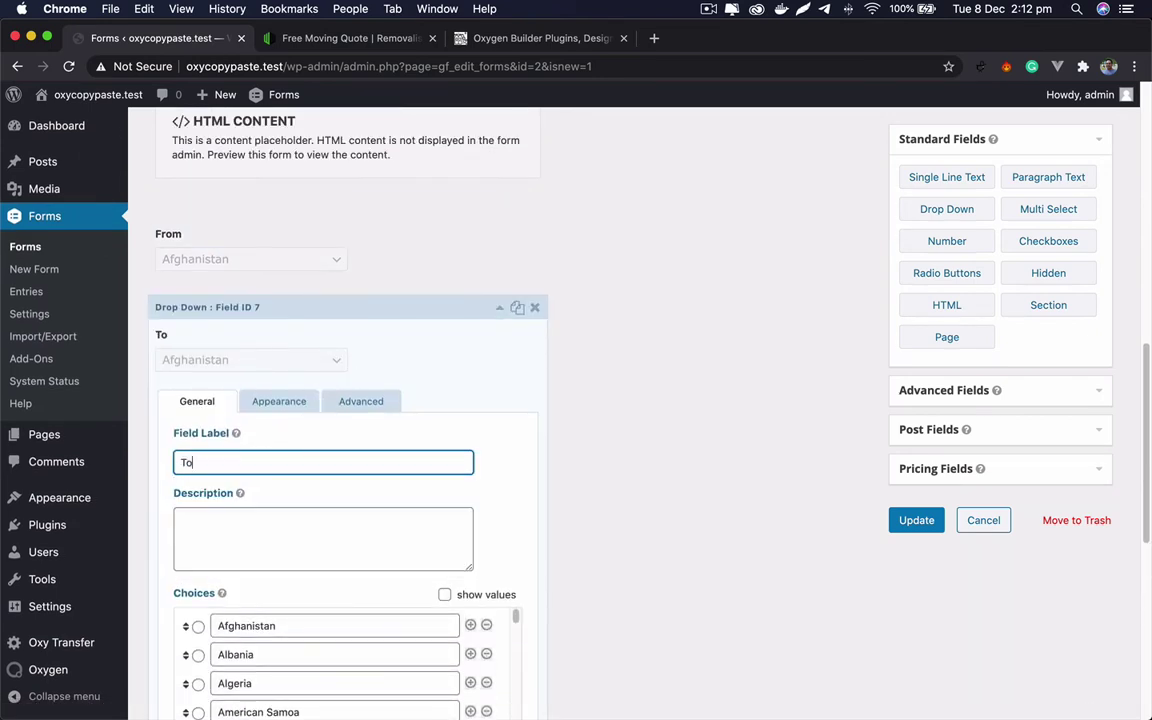
pyautogui.click(427, 351)
pyautogui.click(425, 350)
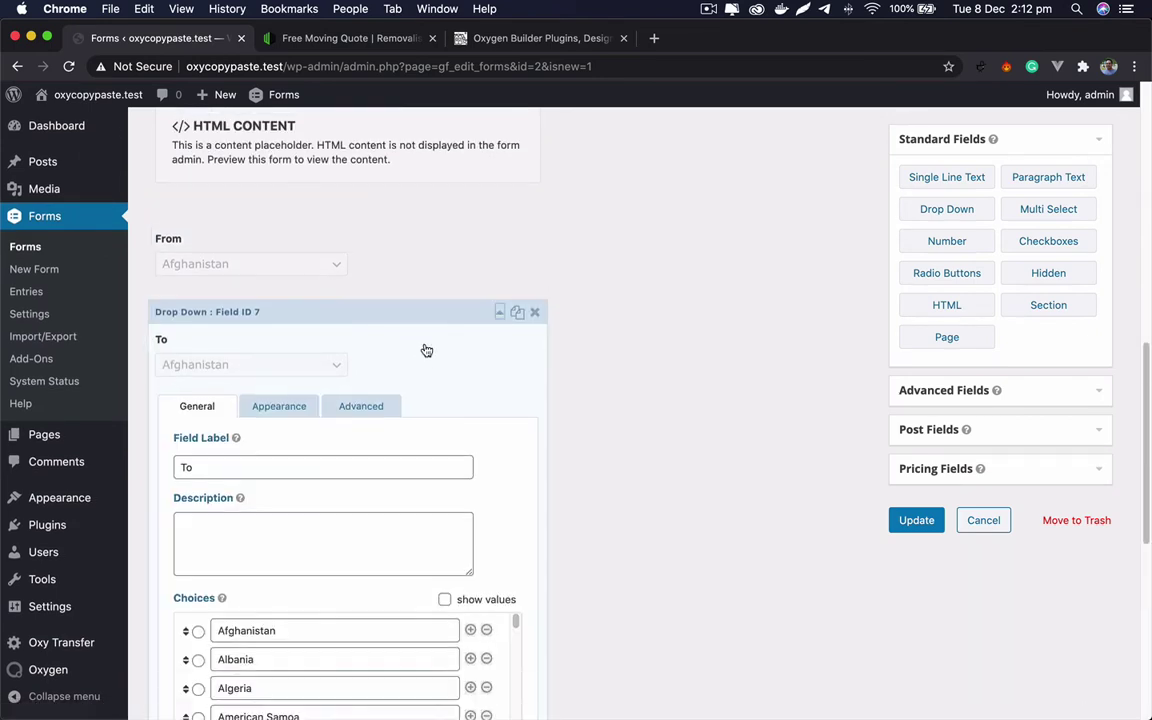
pyautogui.click(429, 348)
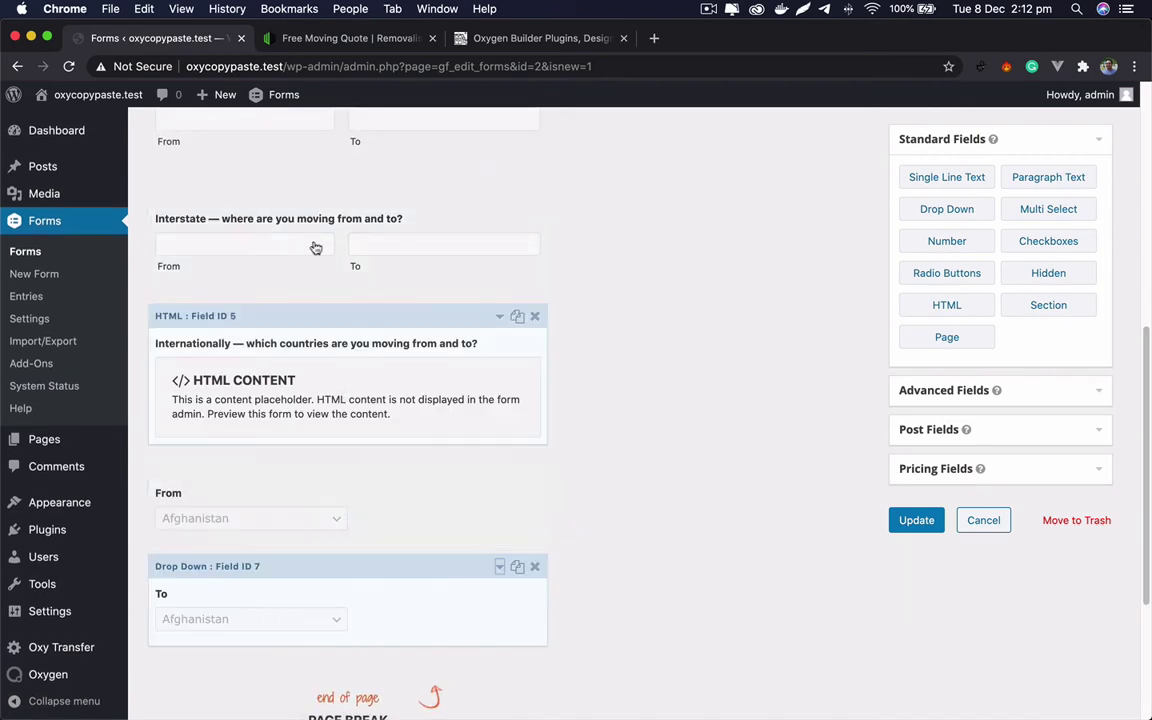
# Step: Add a Name field and a Date field below it on the second form page, after the page break
pyautogui.scroll(3, 315, 247)
pyautogui.scroll(-4, 317, 265)
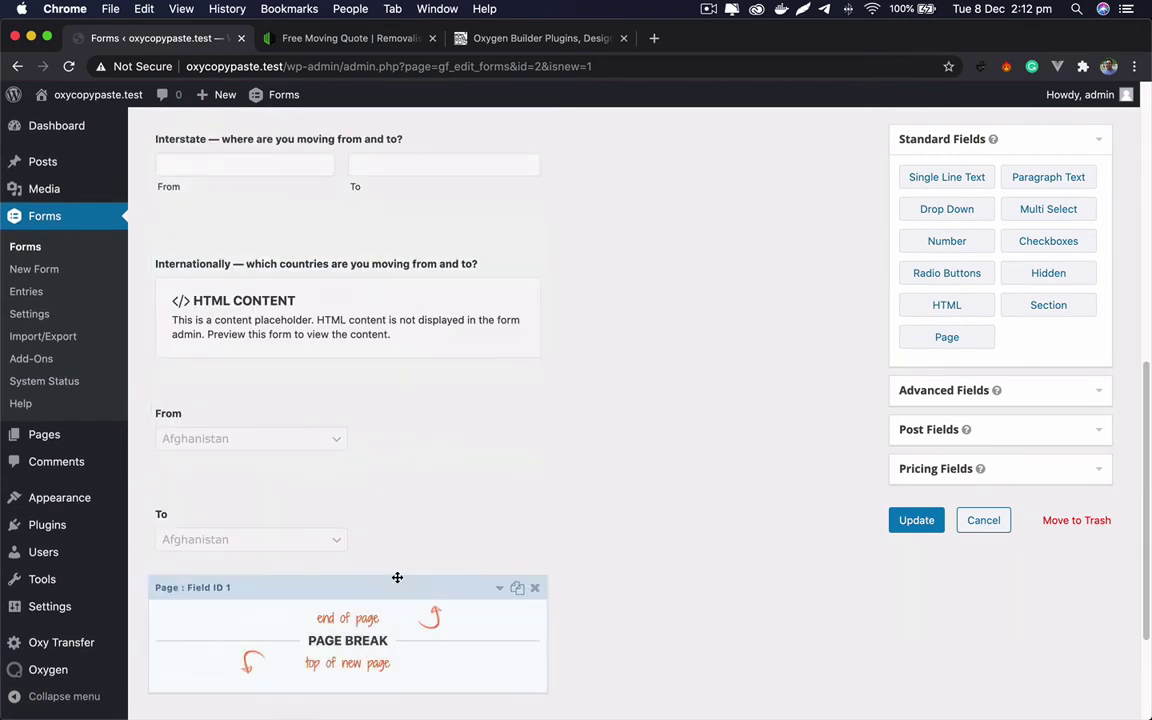
pyautogui.scroll(-2, 397, 577)
pyautogui.scroll(-1, 722, 395)
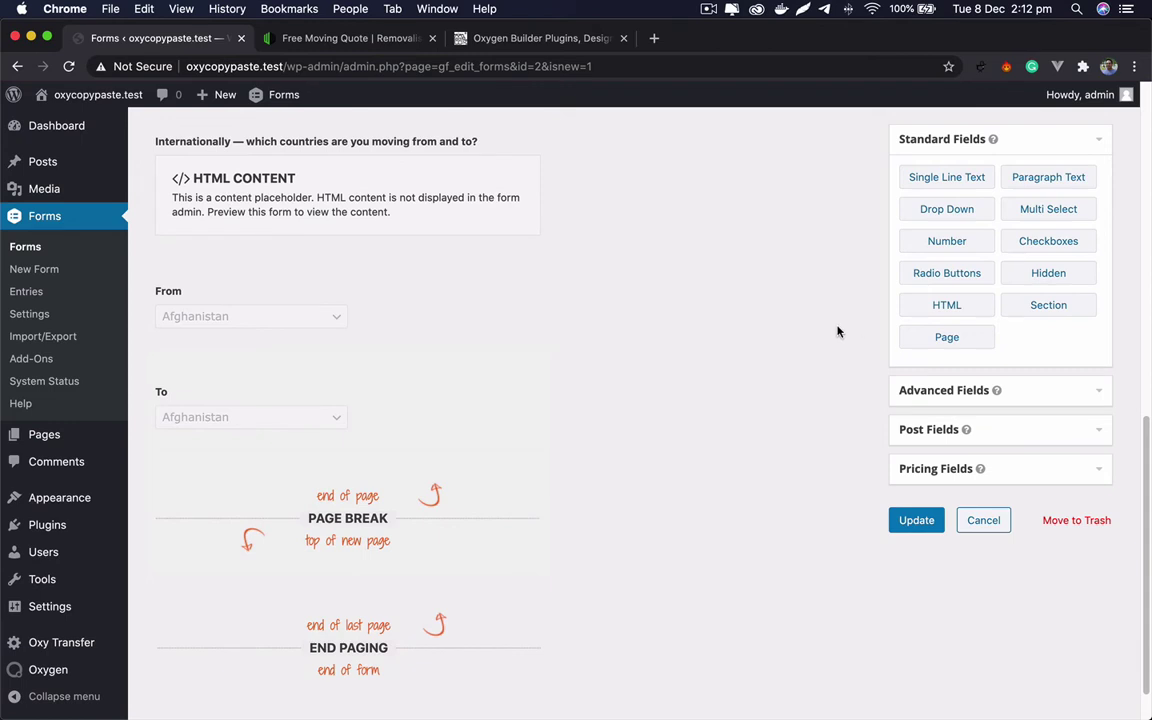
pyautogui.click(944, 400)
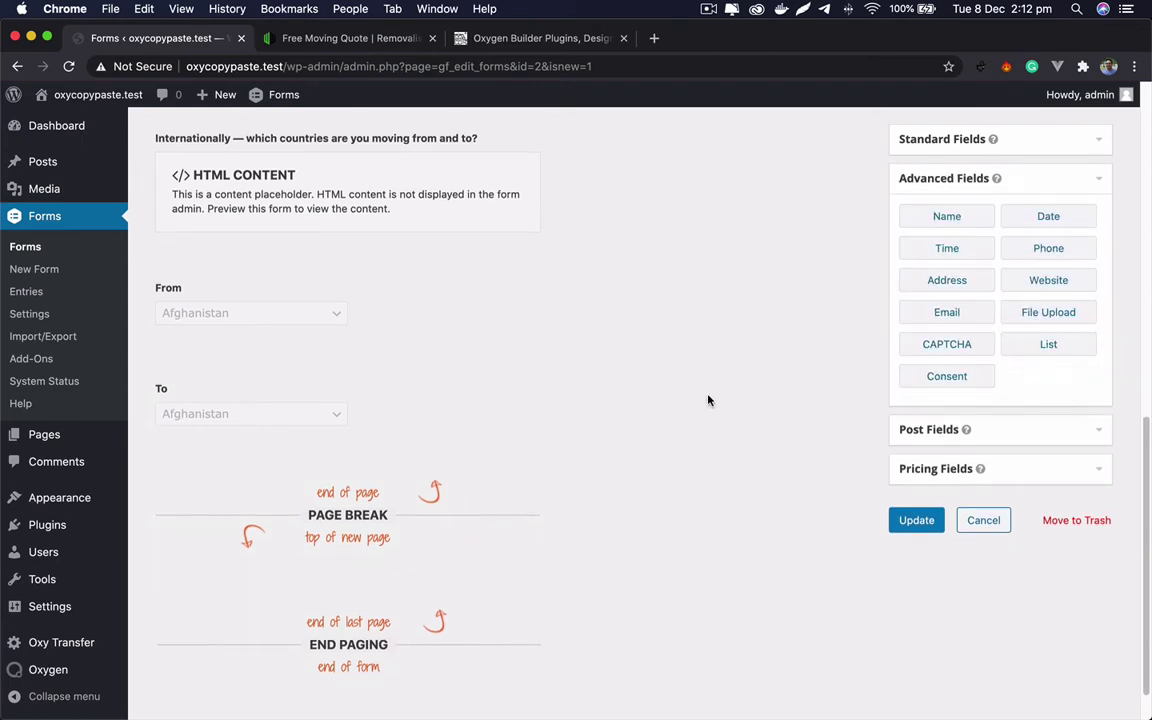
pyautogui.scroll(-1, 600, 410)
pyautogui.moveTo(918, 224); pyautogui.dragTo(420, 545)
pyautogui.moveTo(1048, 216); pyautogui.dragTo(382, 660)
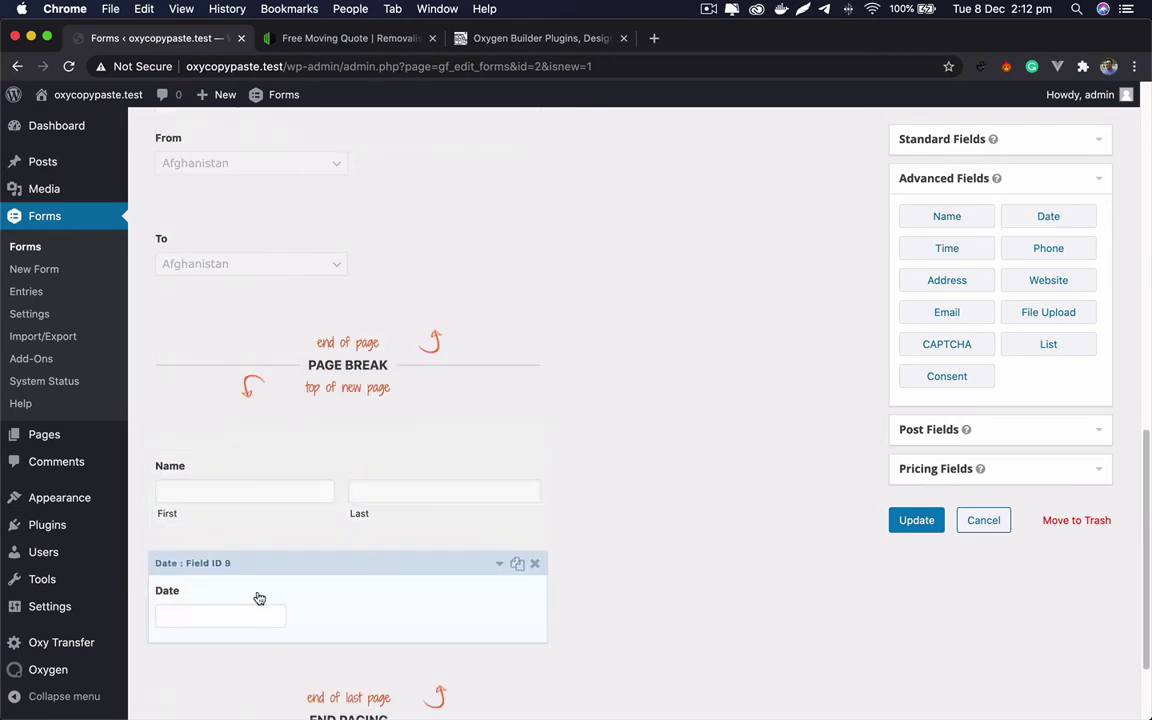
# Step: Label the Date field on the second form page Moving Date and collapse its settings
pyautogui.press('super+a')
pyautogui.write('Moving')
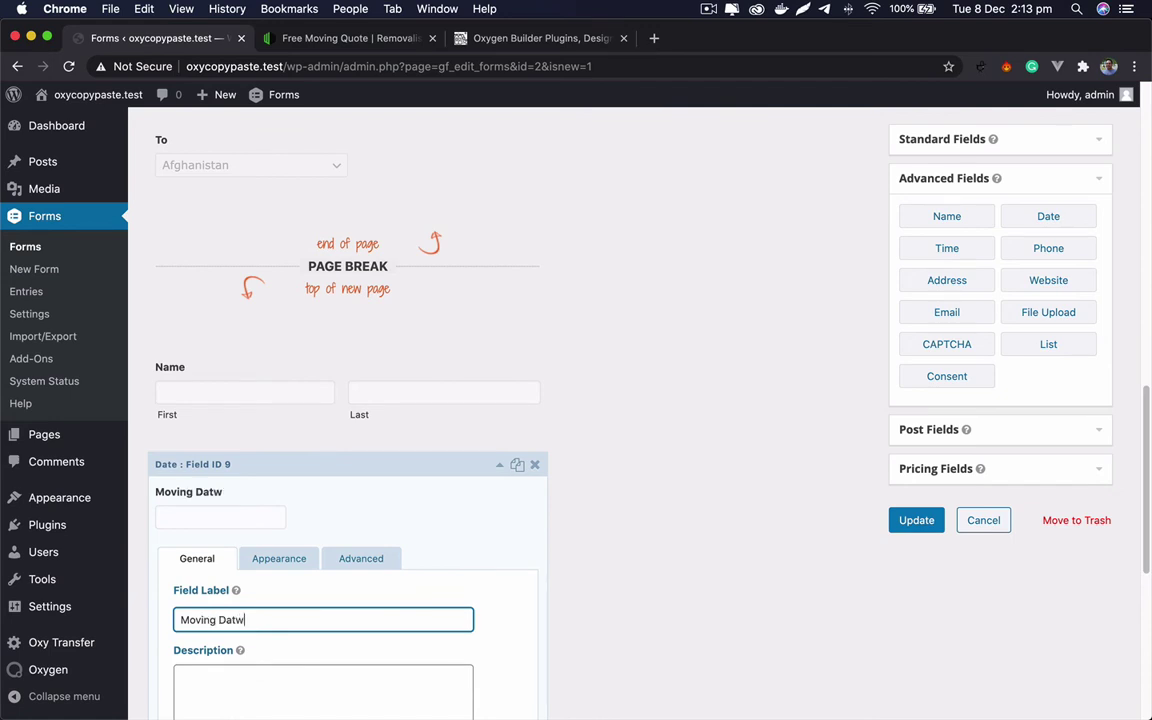
pyautogui.click(442, 494)
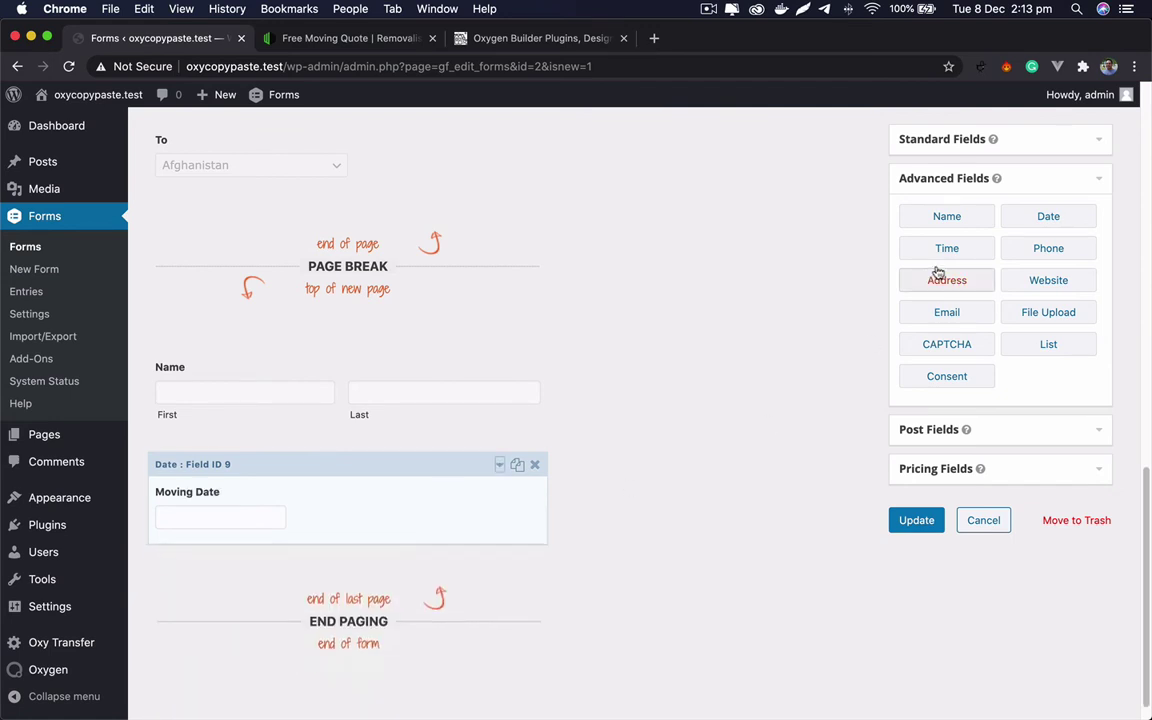
# Step: Add an Address field below Moving Date on the second form page and save the form
pyautogui.moveTo(965, 285); pyautogui.dragTo(368, 586)
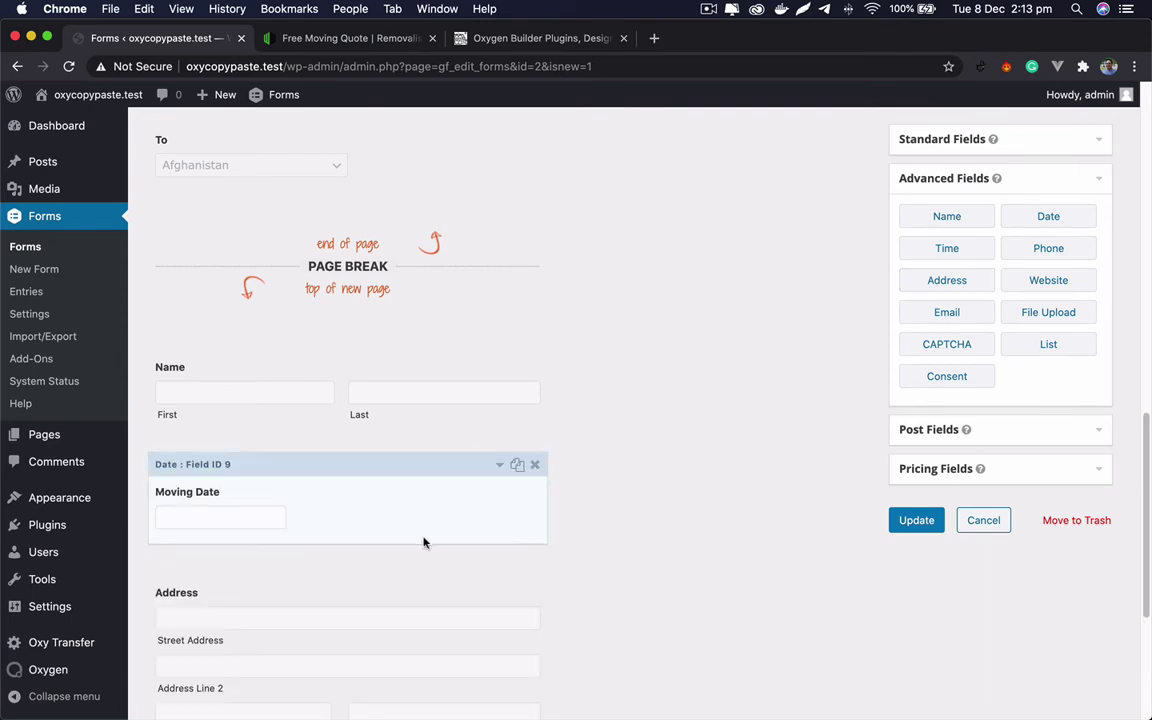
pyautogui.scroll(-3, 620, 517)
pyautogui.scroll(5, 613, 503)
pyautogui.scroll(10, 613, 503)
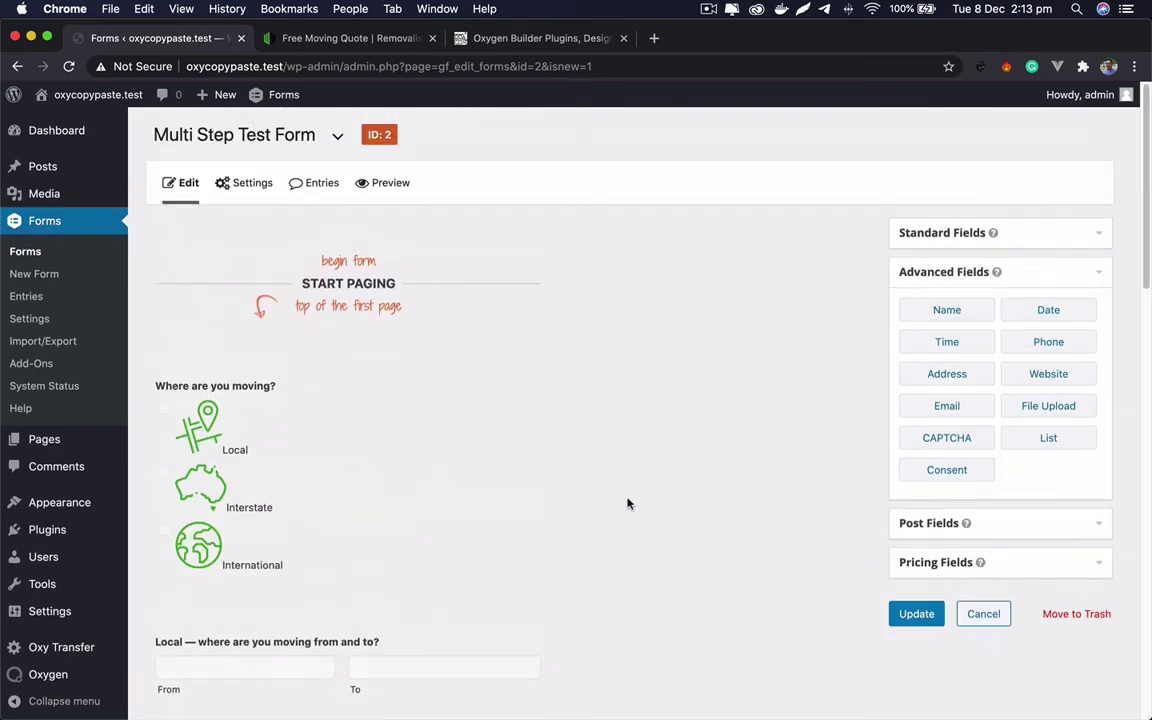
pyautogui.scroll(-4, 627, 501)
pyautogui.click(888, 517)
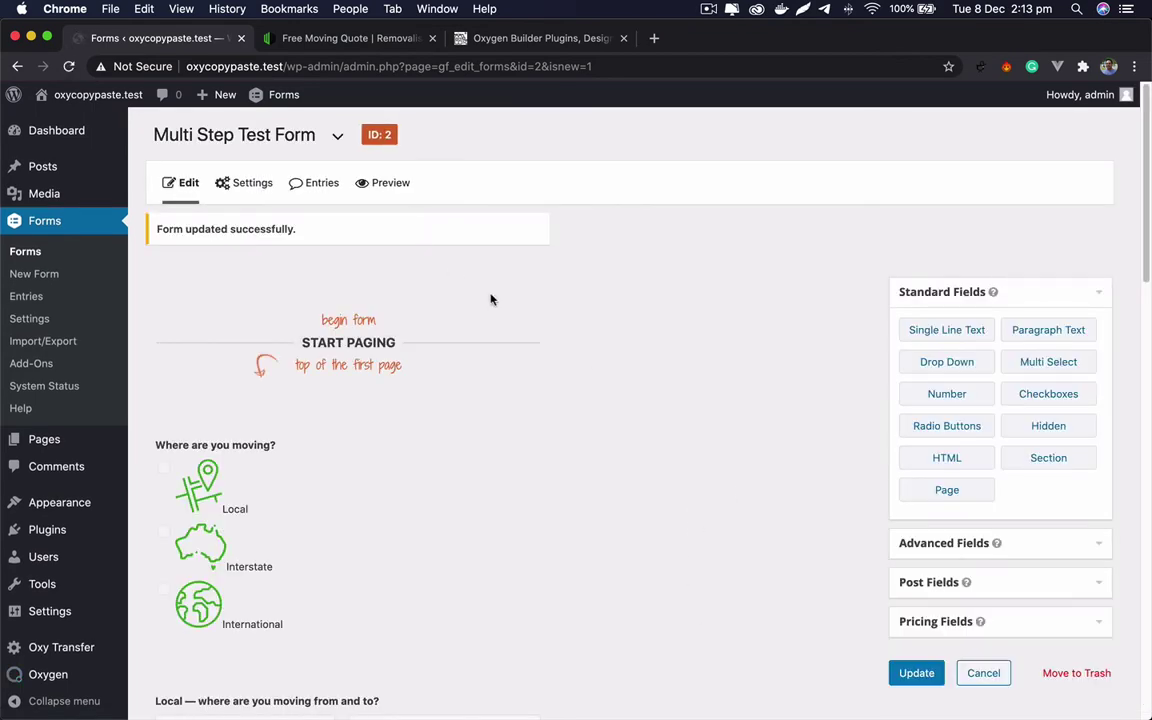
# Step: Preview the form, test the conditional fields for Local, Interstate and International, and close the preview
pyautogui.click(390, 184)
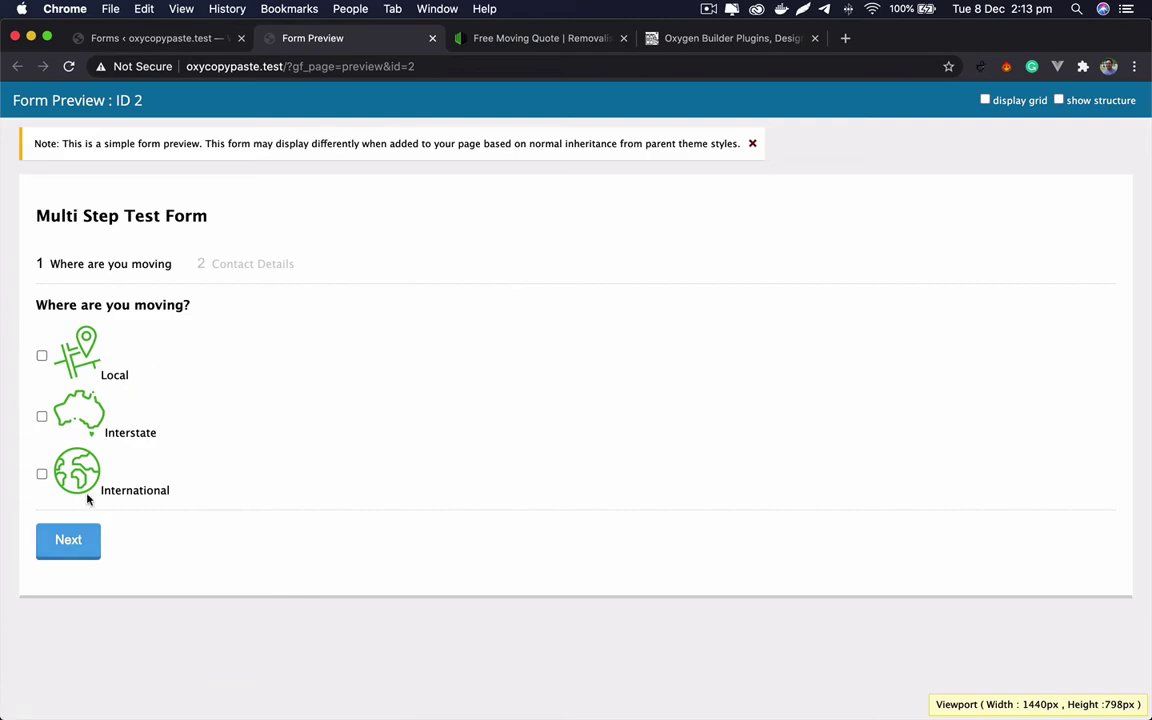
pyautogui.click(42, 358)
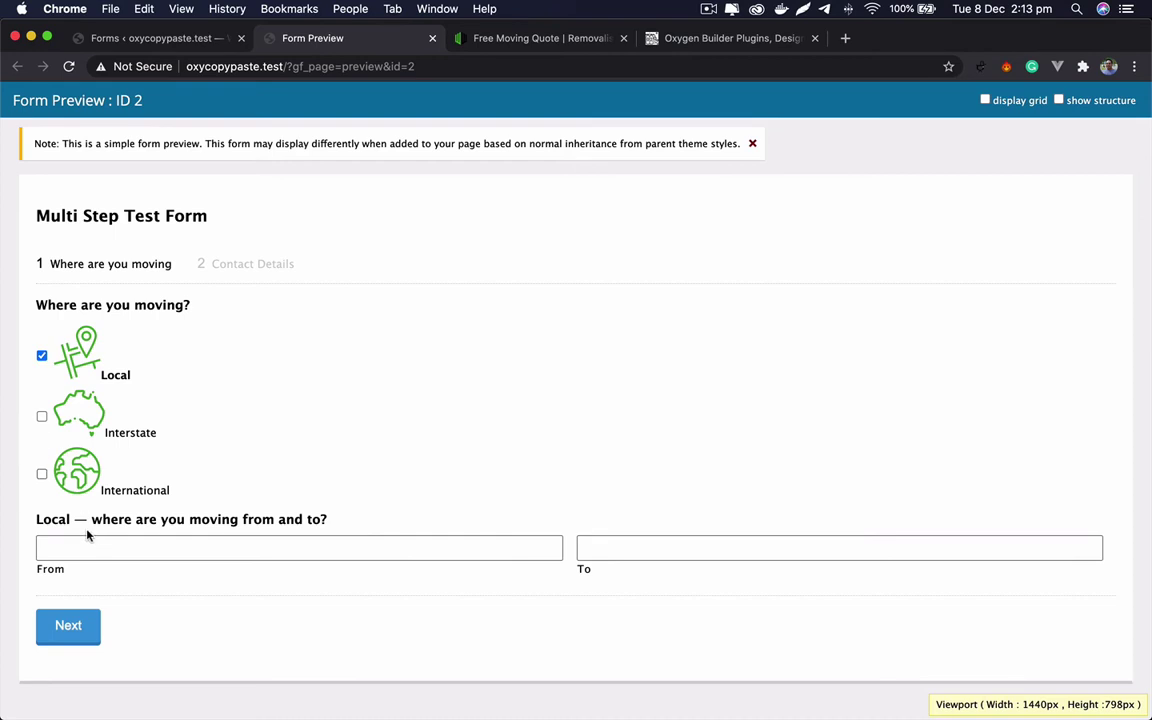
pyautogui.click(42, 416)
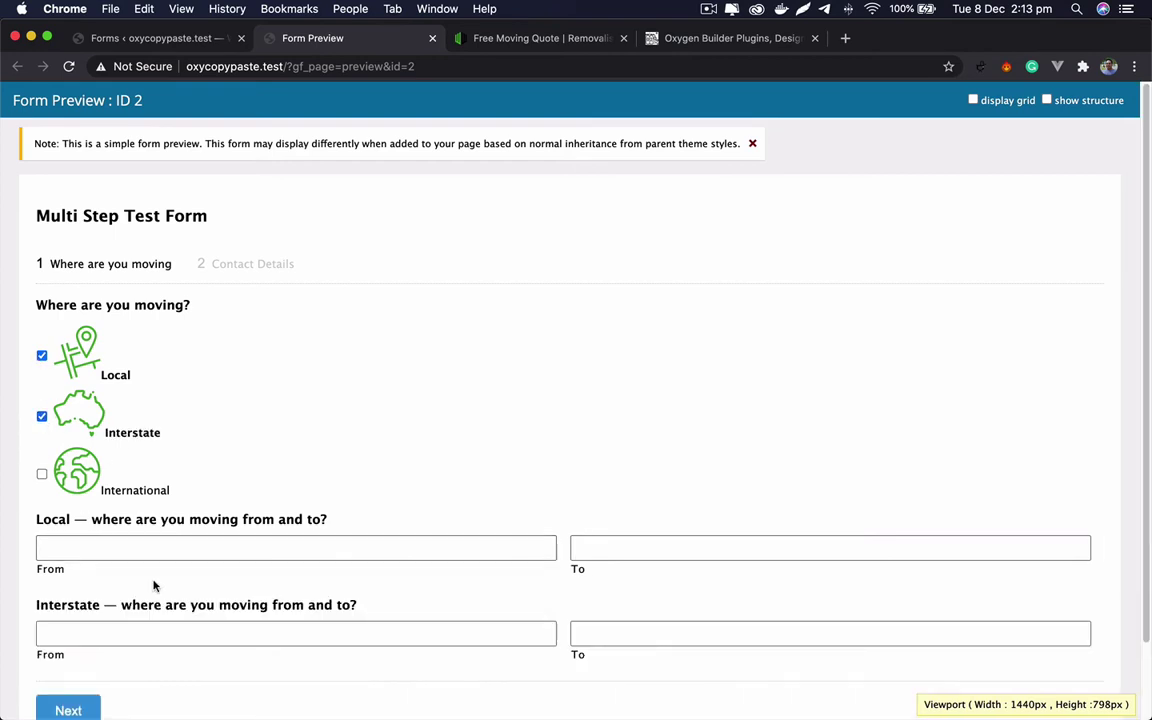
pyautogui.click(42, 356)
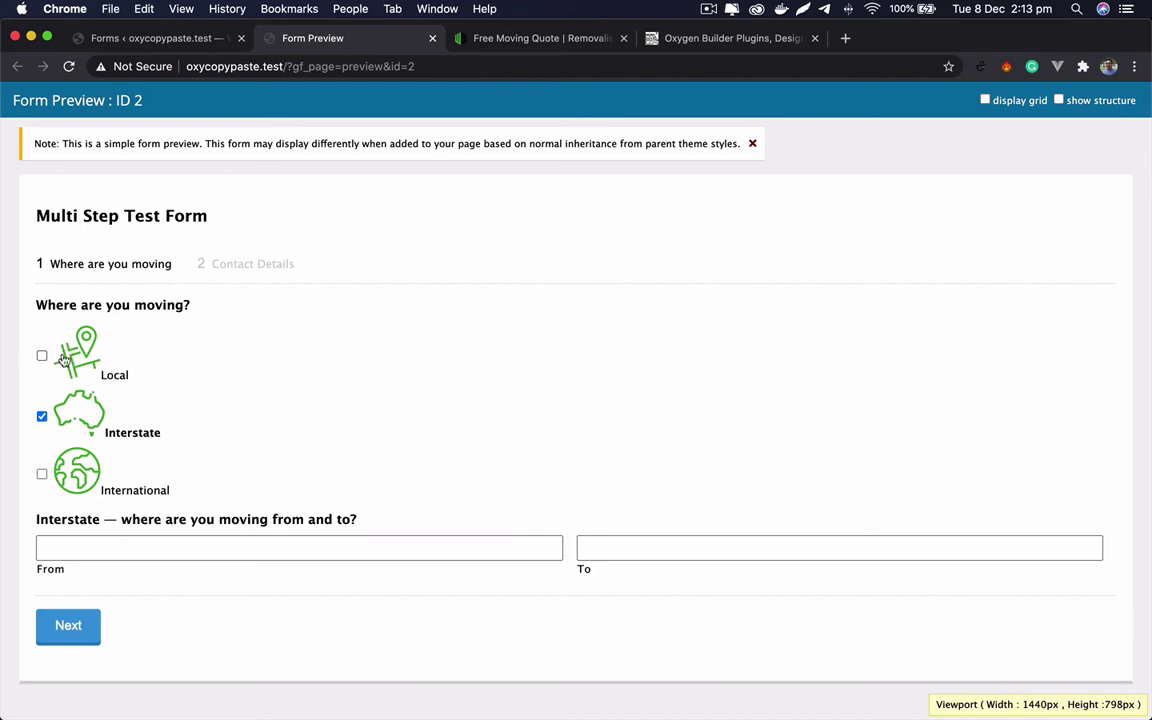
pyautogui.click(42, 417)
pyautogui.click(41, 475)
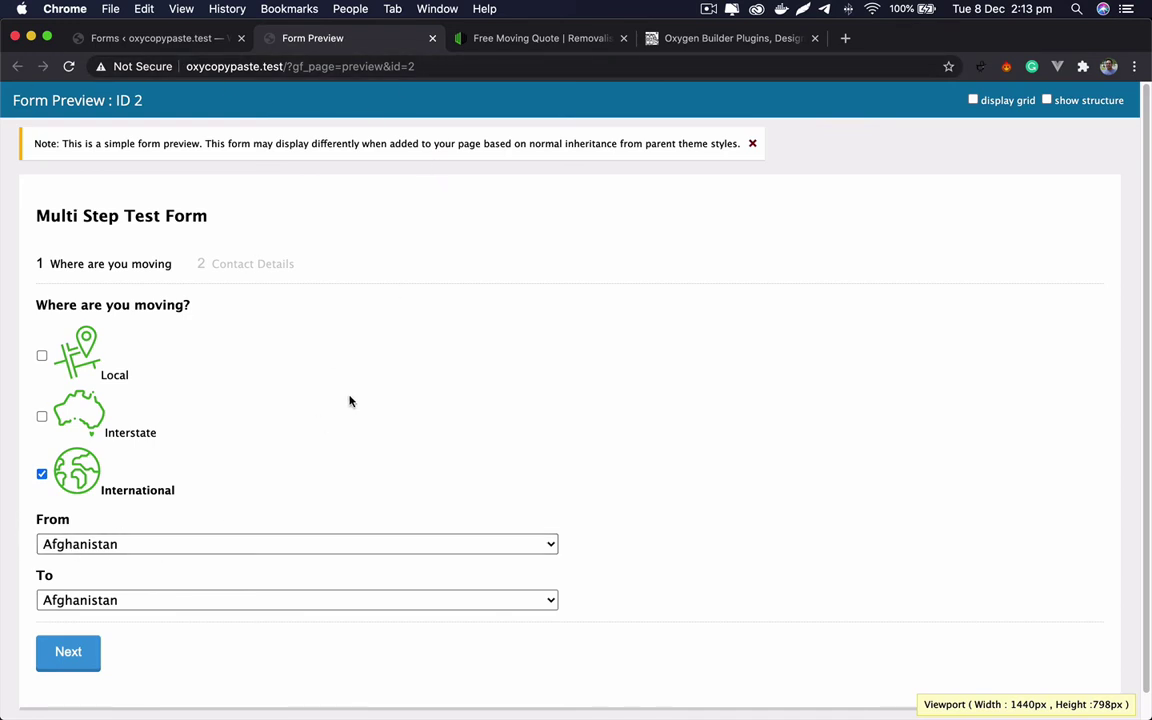
pyautogui.click(158, 40)
pyautogui.click(385, 38)
pyautogui.click(432, 38)
# Step: Assign the custom CSS class gf_left_half to the From drop-down and collapse its settings
pyautogui.scroll(-5, 422, 435)
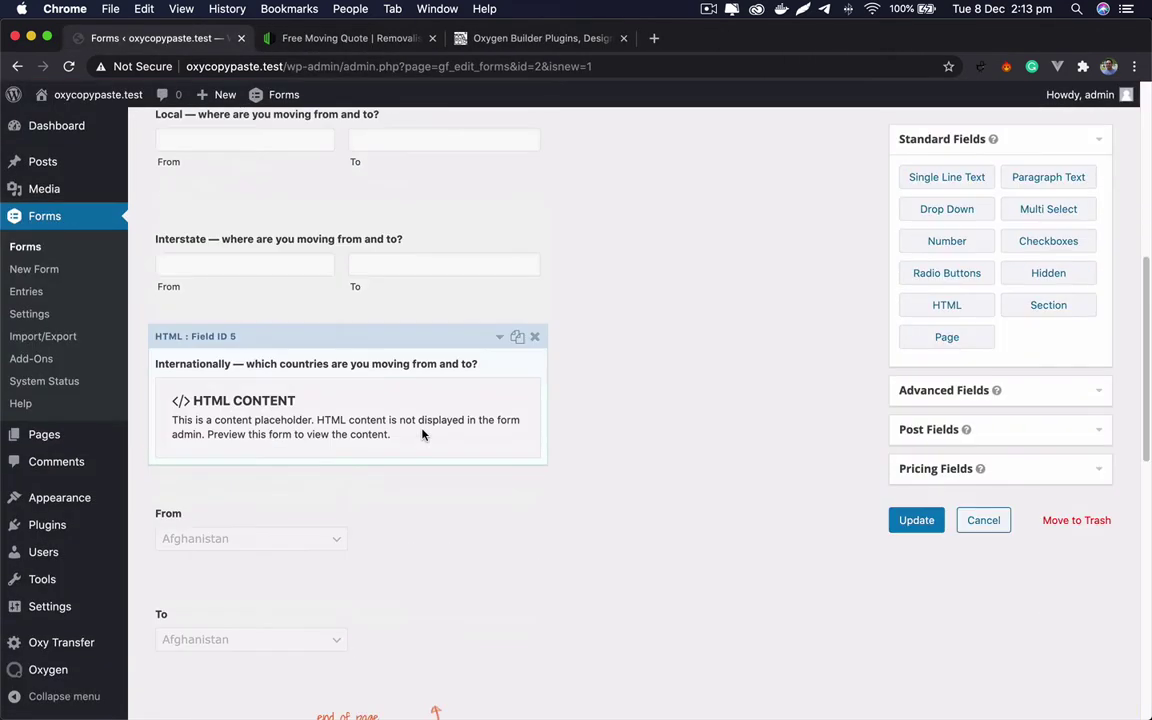
pyautogui.scroll(-10, 404, 445)
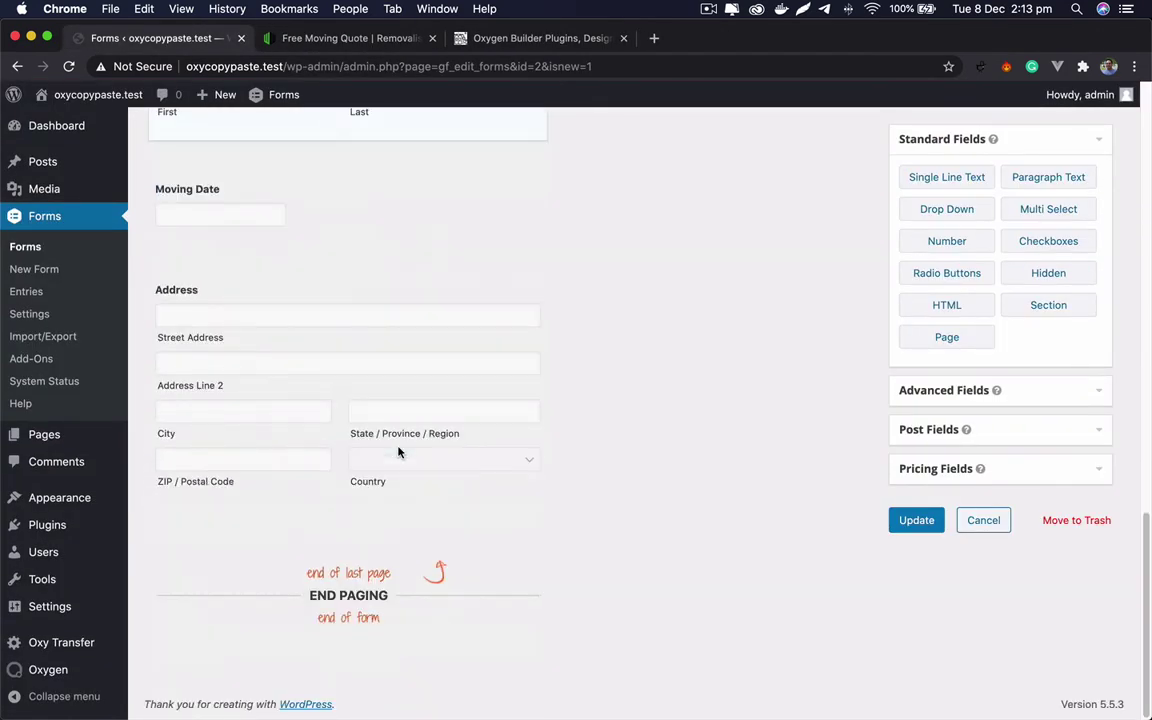
pyautogui.scroll(5, 382, 430)
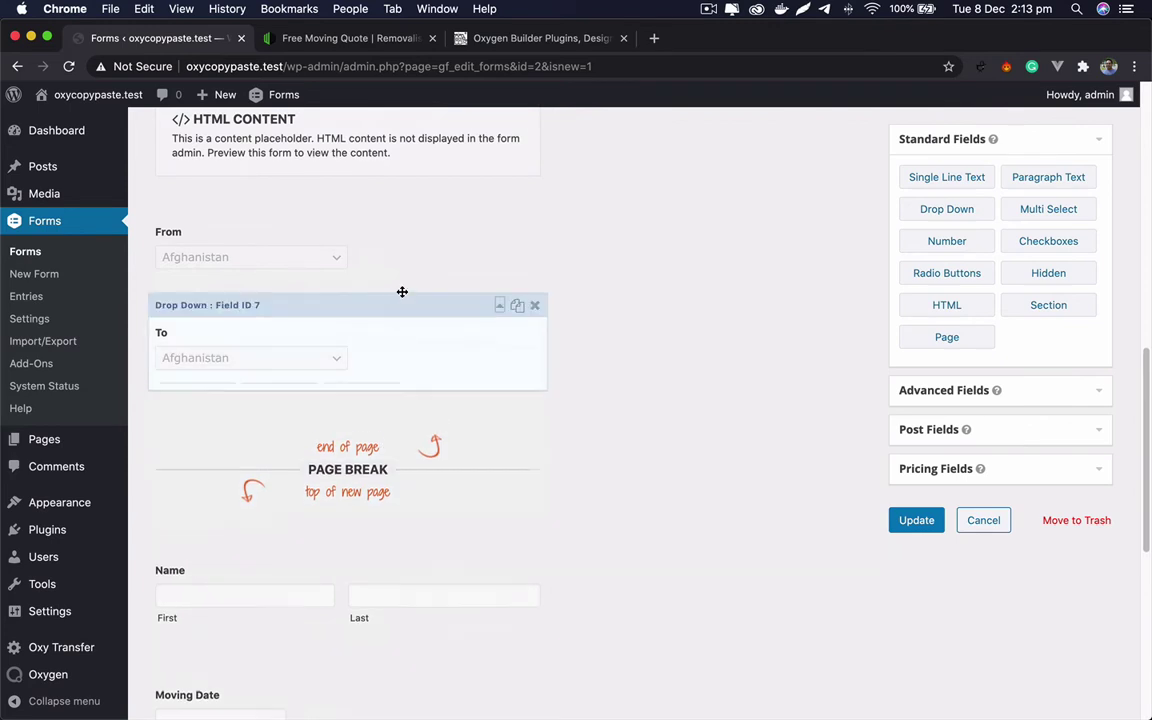
pyautogui.click(402, 291)
pyautogui.click(396, 265)
pyautogui.click(281, 299)
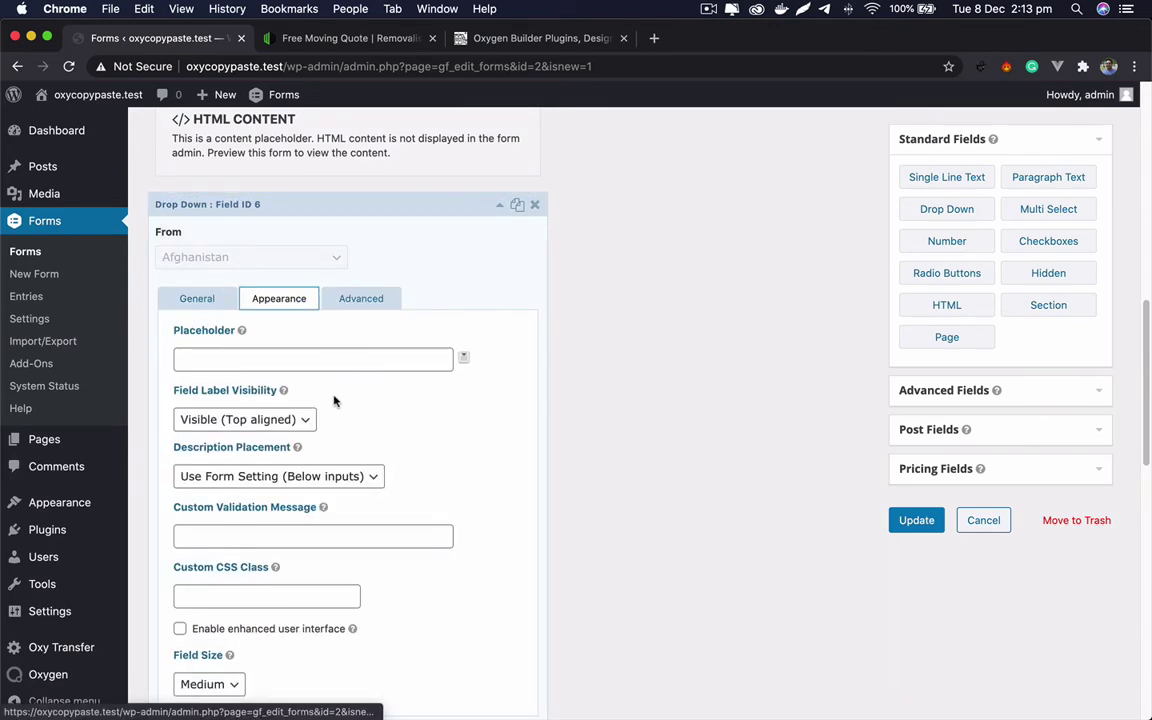
pyautogui.click(262, 596)
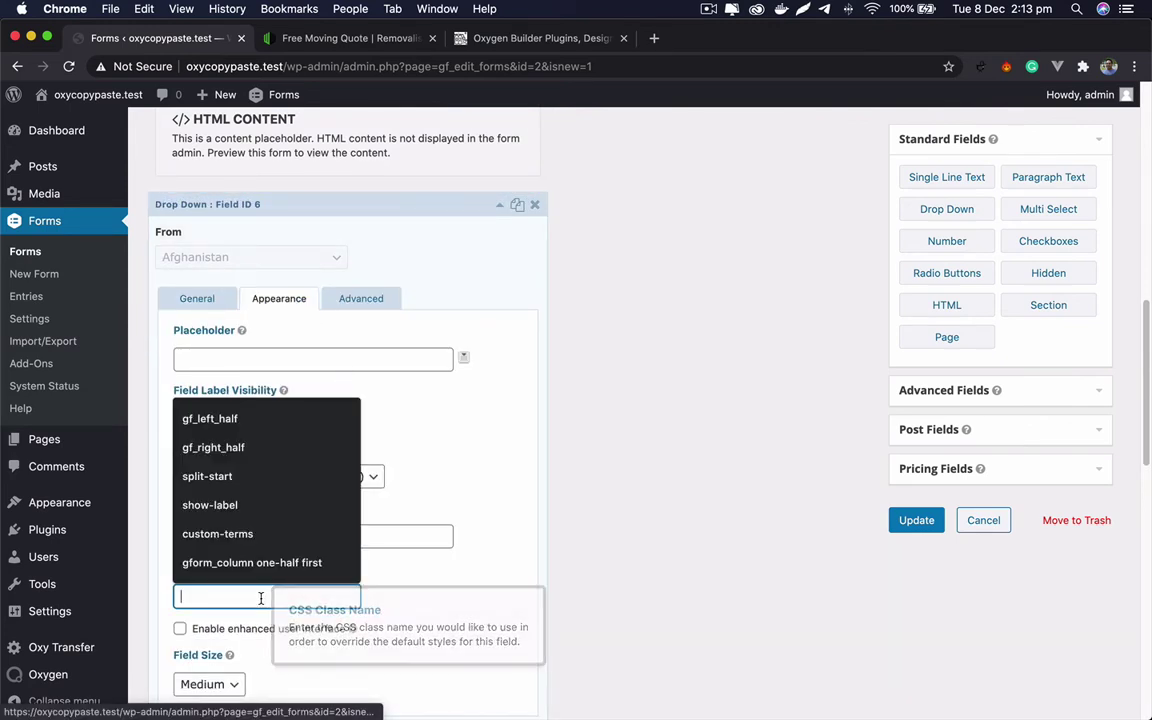
pyautogui.click(237, 422)
pyautogui.click(366, 229)
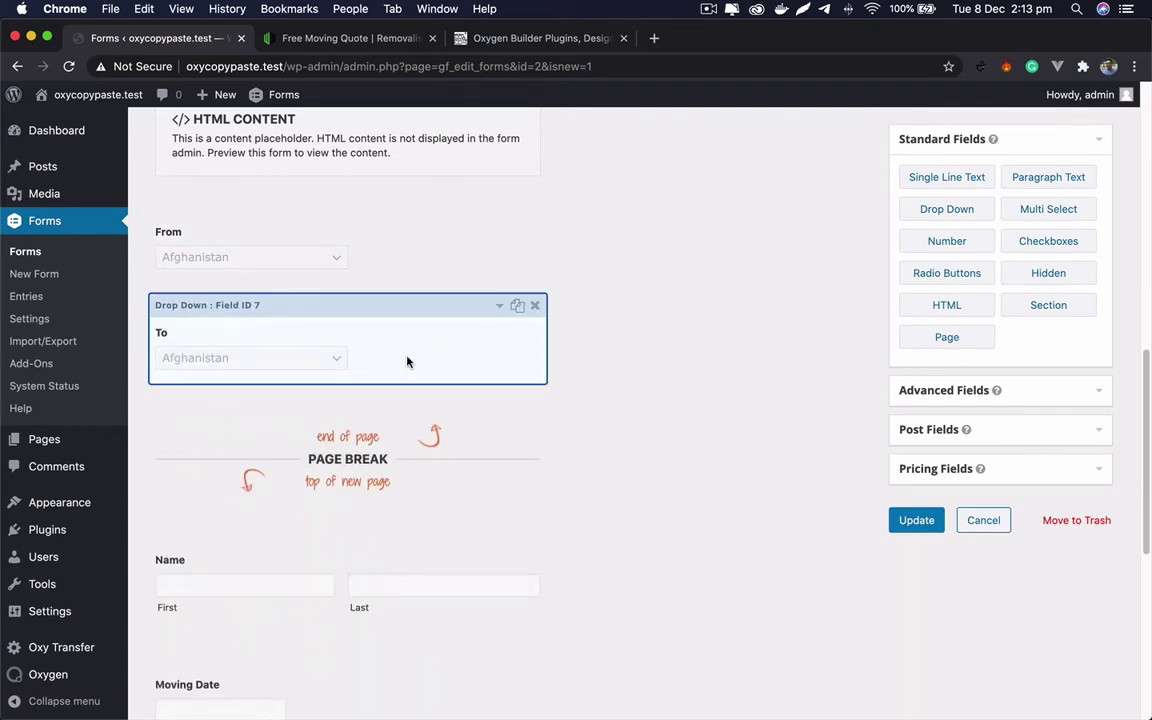
# Step: Assign the custom CSS class gf_right_half to the To drop-down and save the form
pyautogui.click(407, 362)
pyautogui.click(279, 399)
pyautogui.scroll(-3, 290, 470)
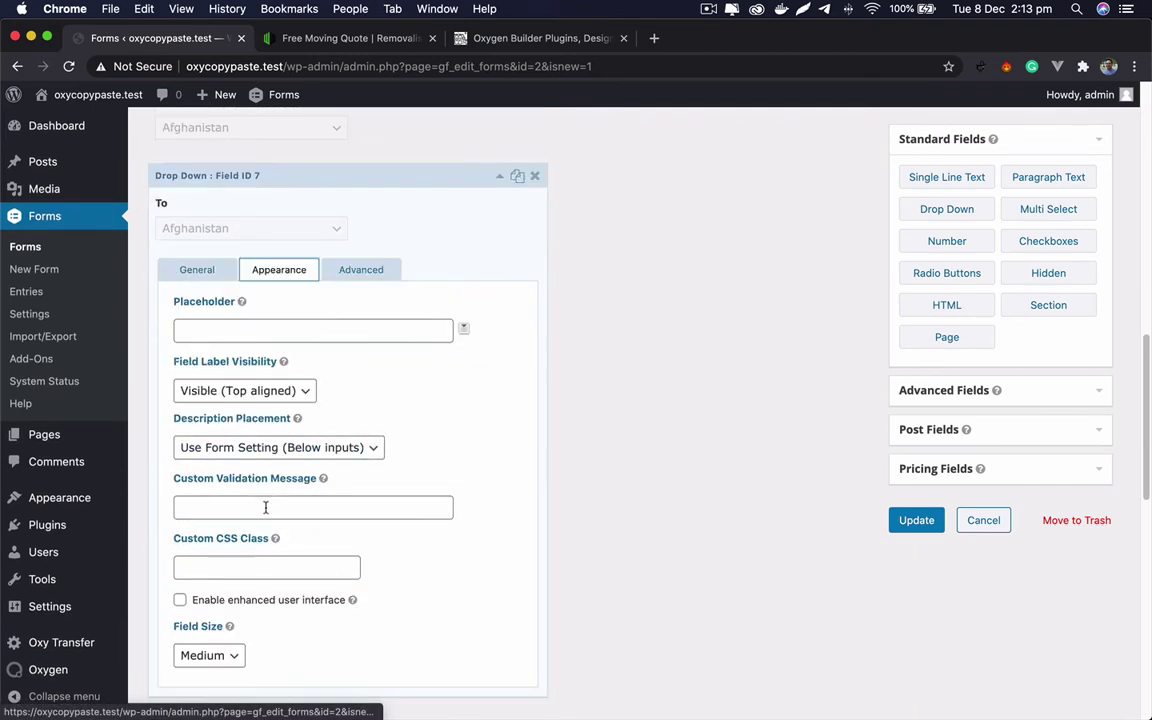
pyautogui.click(252, 565)
pyautogui.click(225, 414)
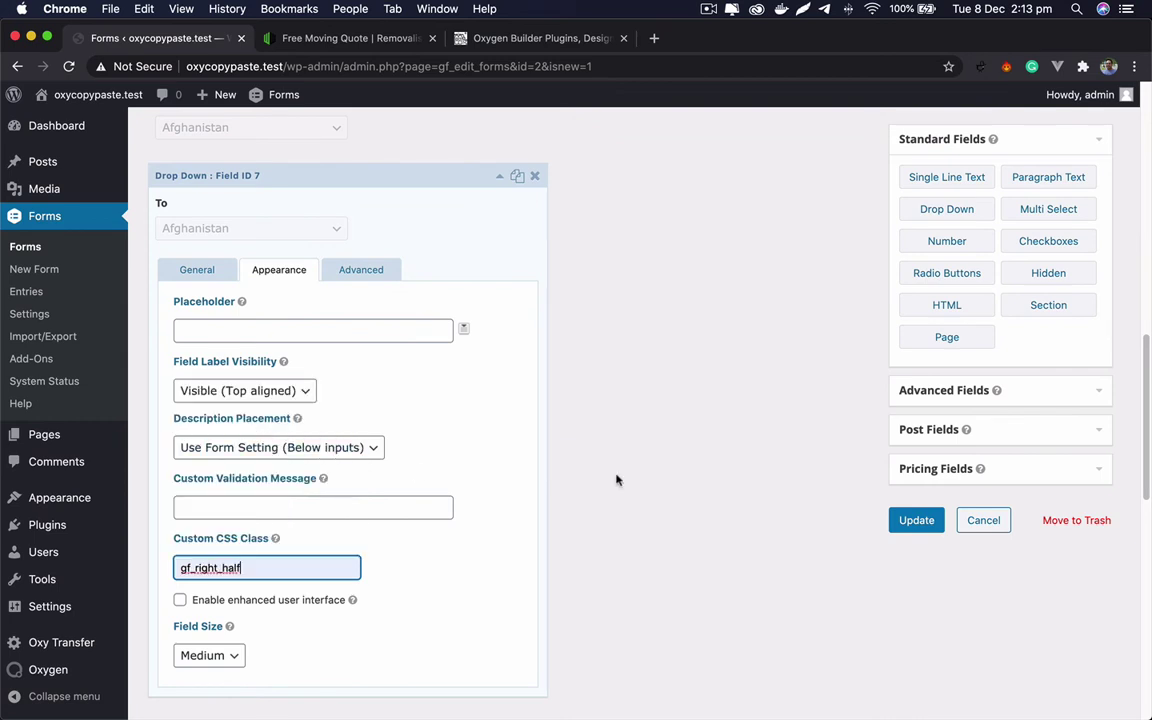
pyautogui.click(916, 522)
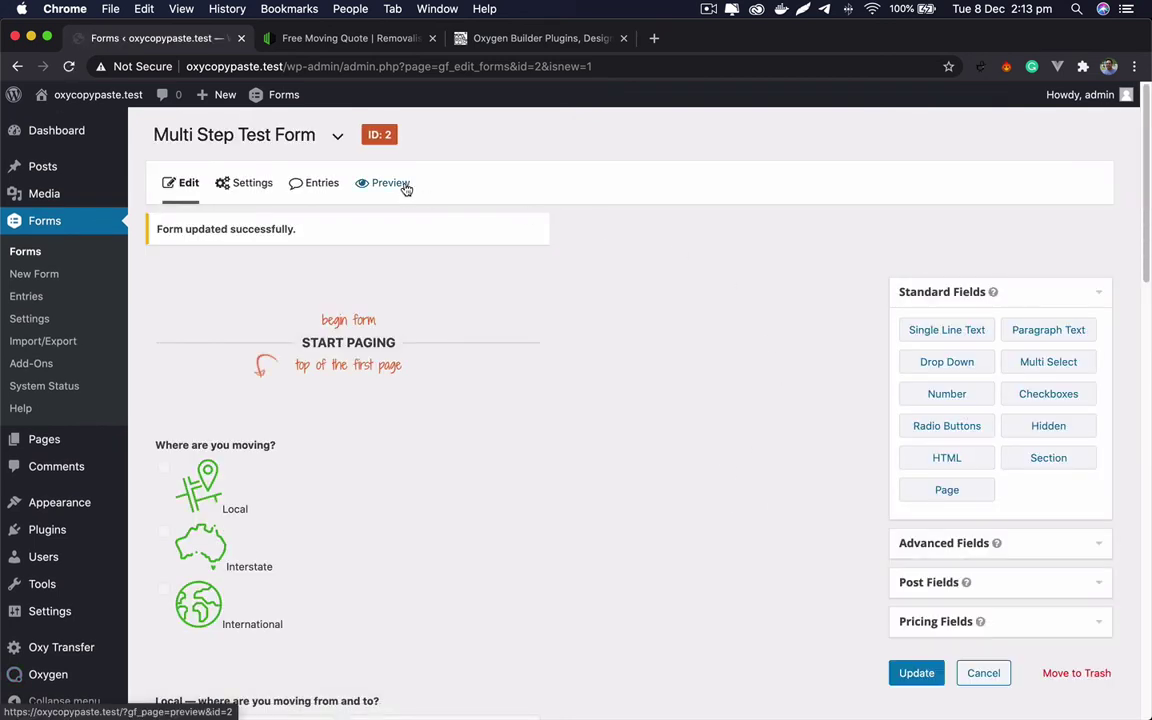
# Step: Preview the form and toggle the International choice on and off to check the From and To layout
pyautogui.click(405, 187)
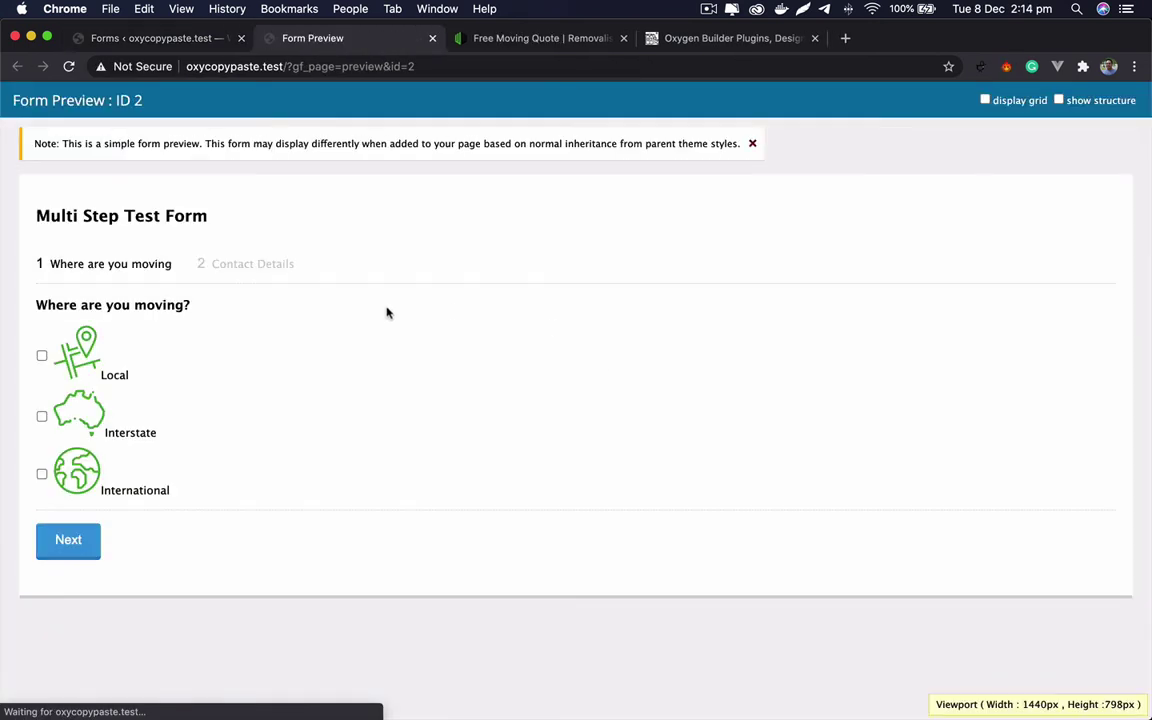
pyautogui.click(41, 475)
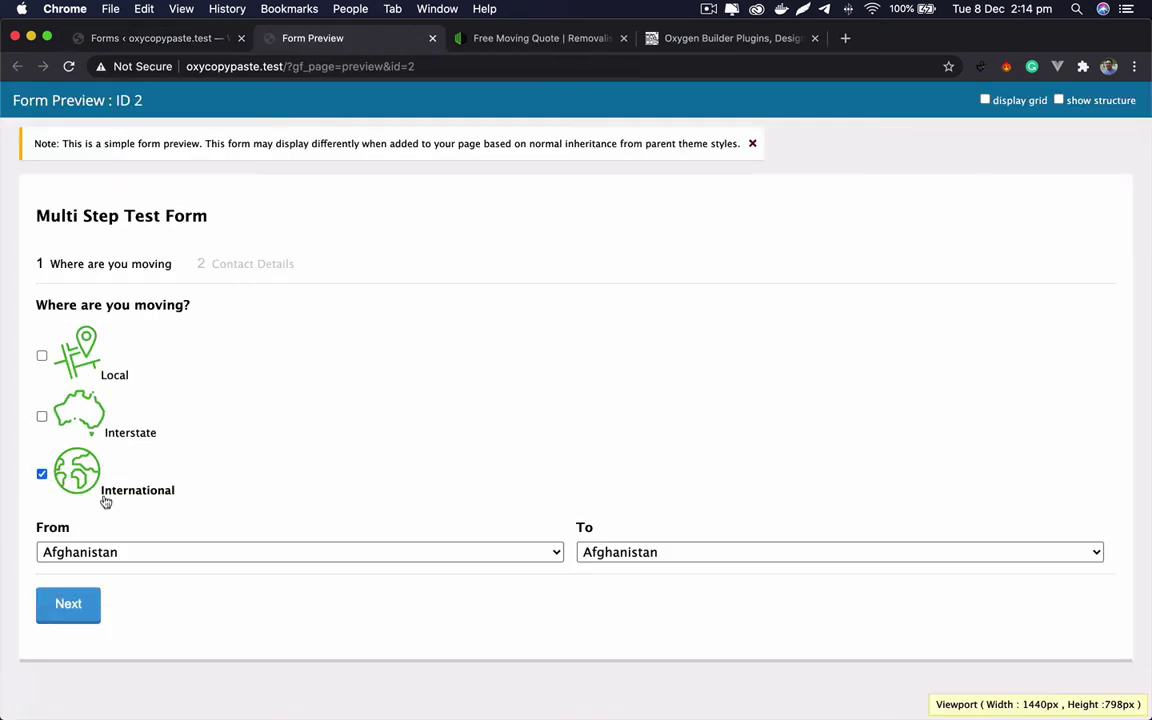
pyautogui.click(42, 475)
# Step: Inspect the move-type checkbox list in the preview and give it display: grid with grid-template-columns: 1fr 1fr 1fr
pyautogui.rightClick(201, 328)
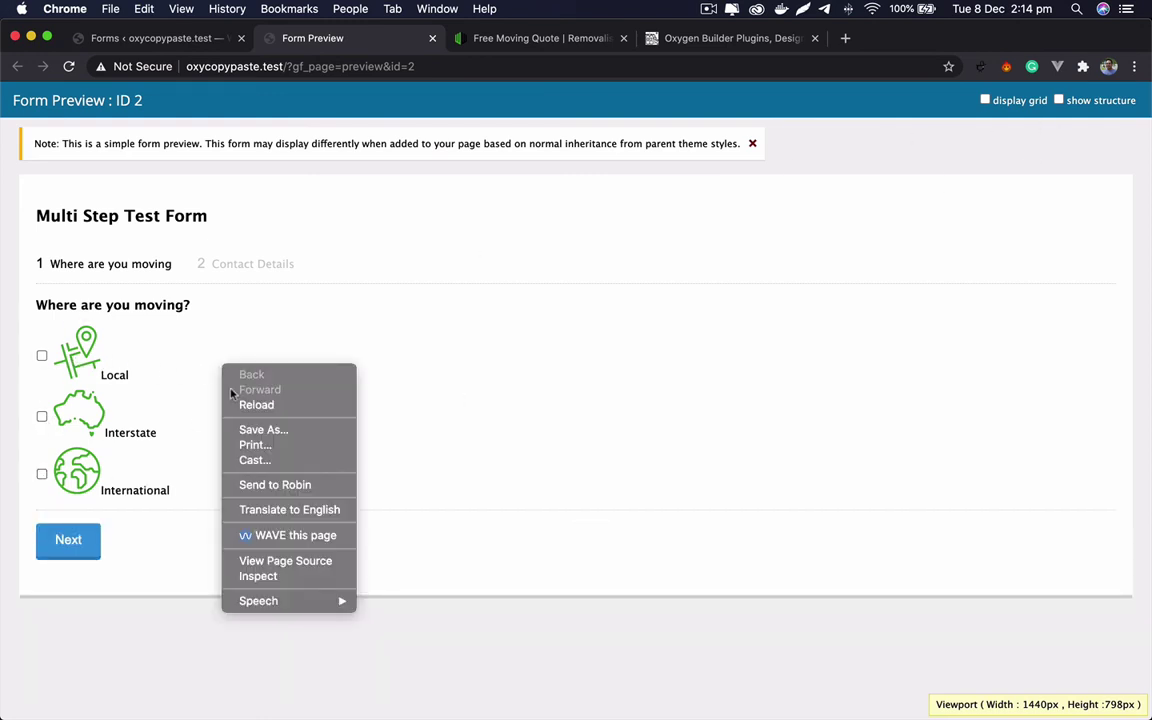
pyautogui.click(349, 528)
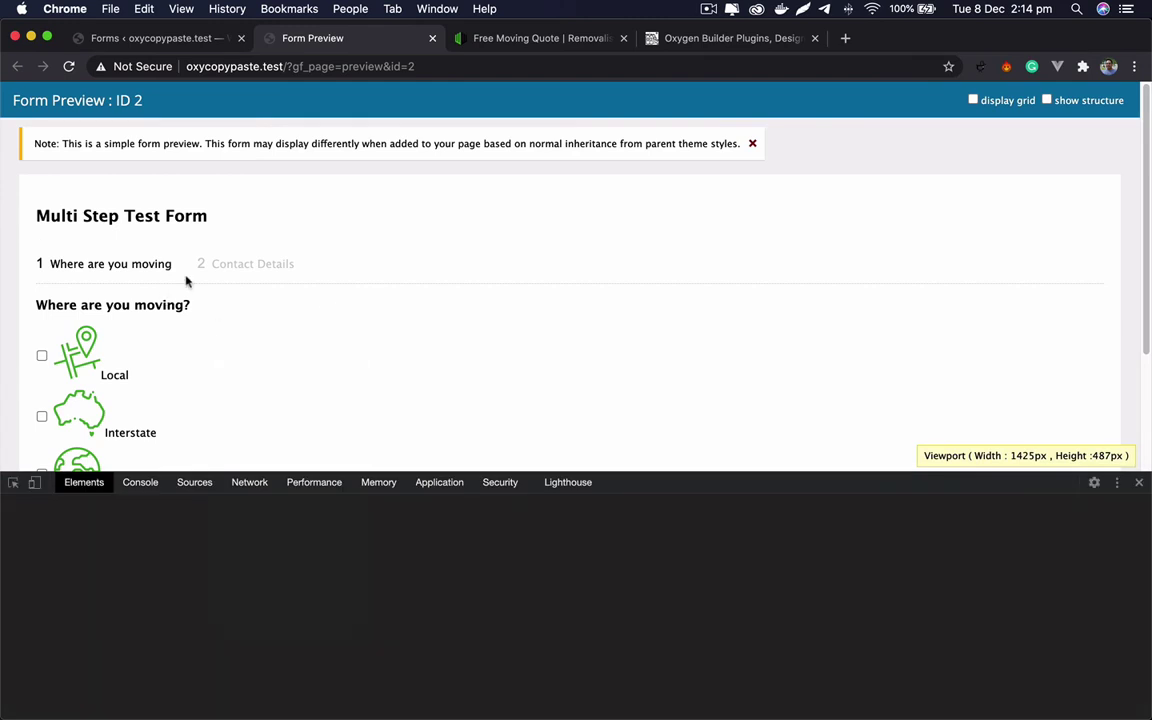
pyautogui.scroll(-3, 300, 303)
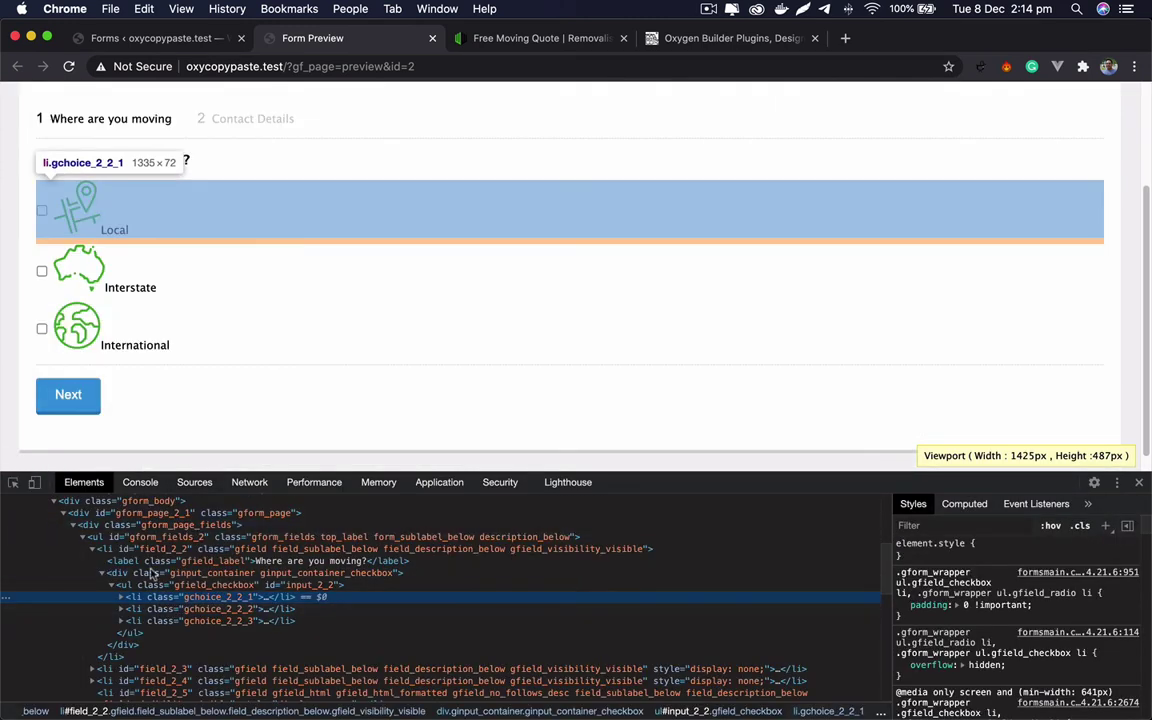
pyautogui.click(290, 585)
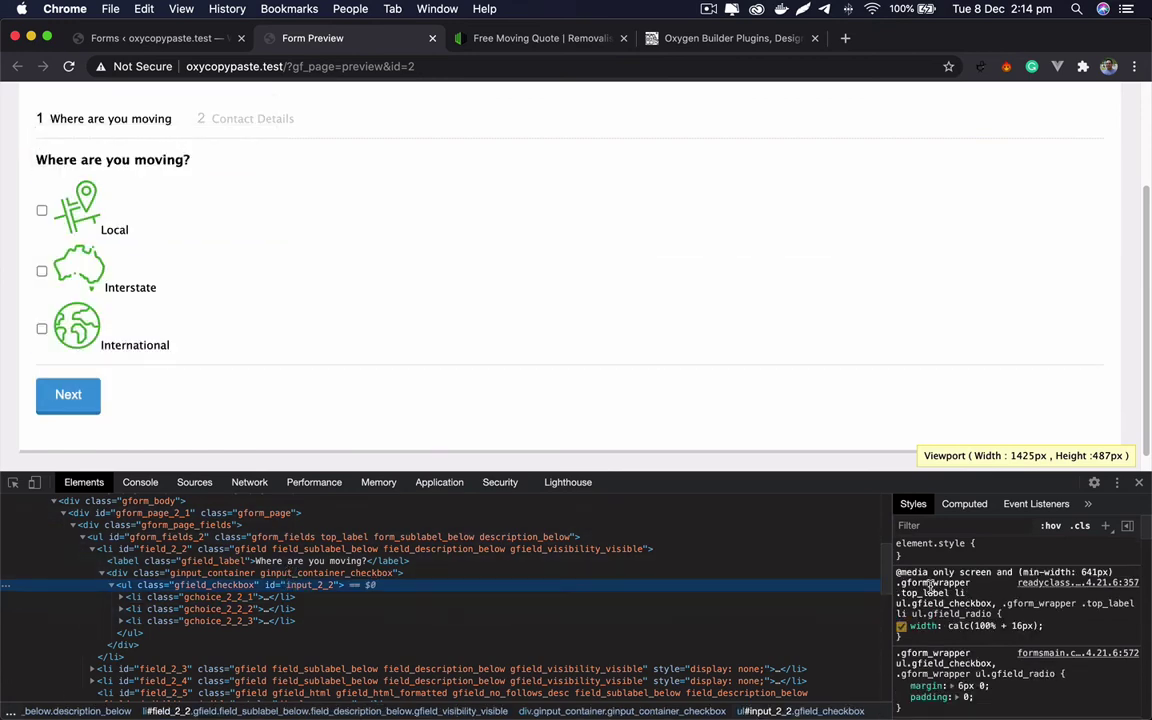
pyautogui.click(960, 550)
pyautogui.write('display:grid;')
pyautogui.press('Return')
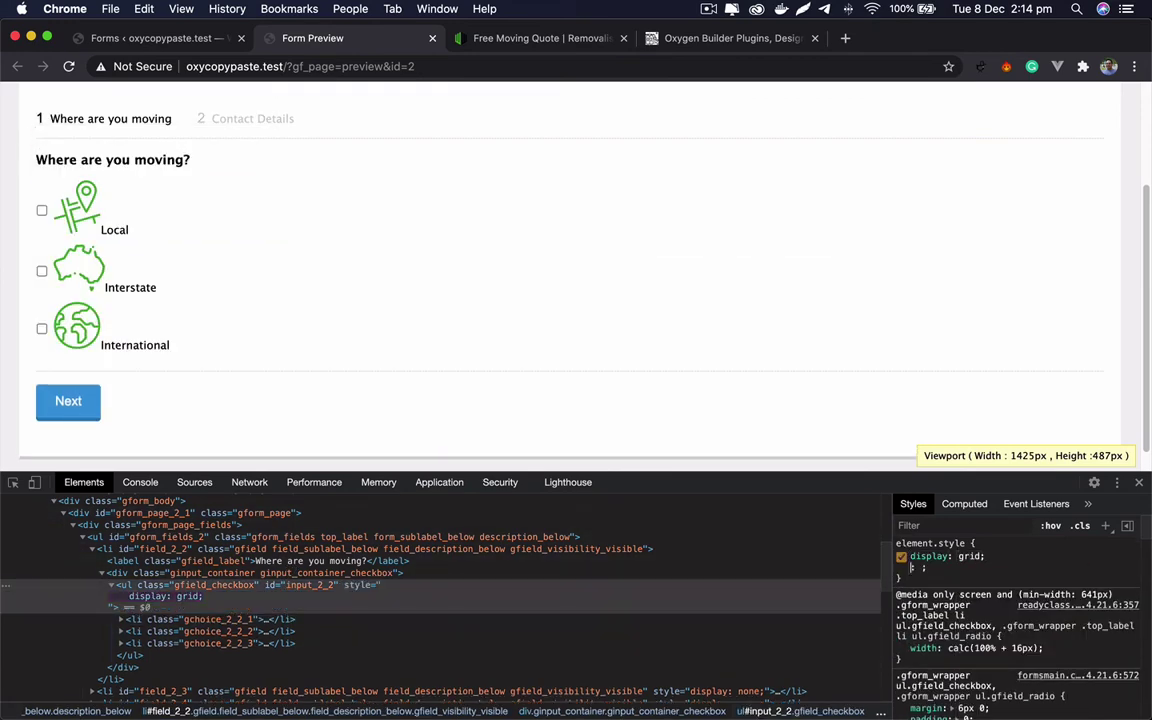
pyautogui.write('grid-template-c')
pyautogui.press('Tab')
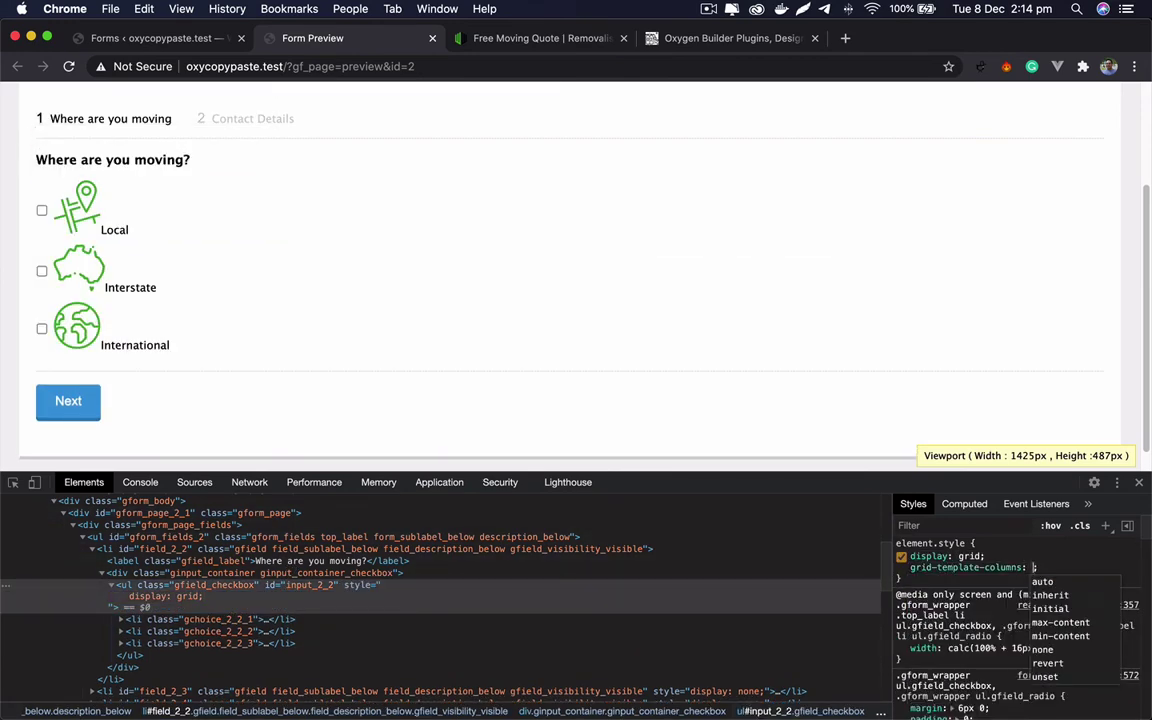
pyautogui.write('1fr 1fr 1fr')
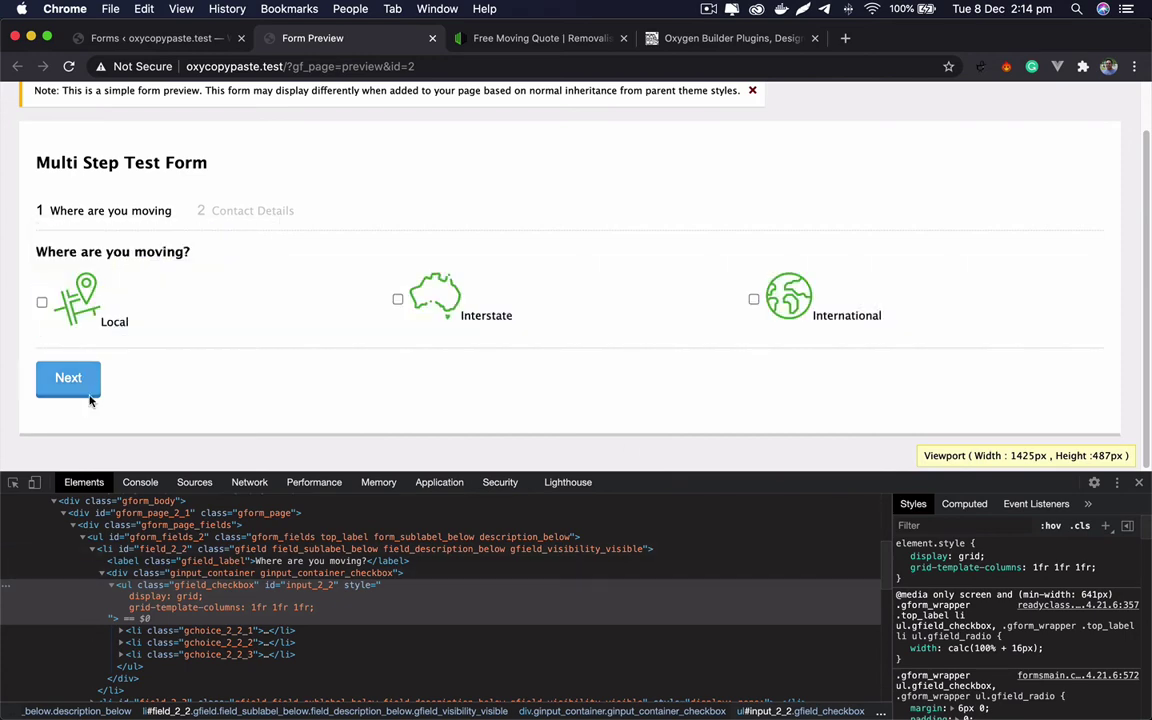
# Step: Add align-items: center to the inline styles of the checkbox list
pyautogui.click(1000, 578)
pyautogui.write('align-items: center;')
pyautogui.press('Return')
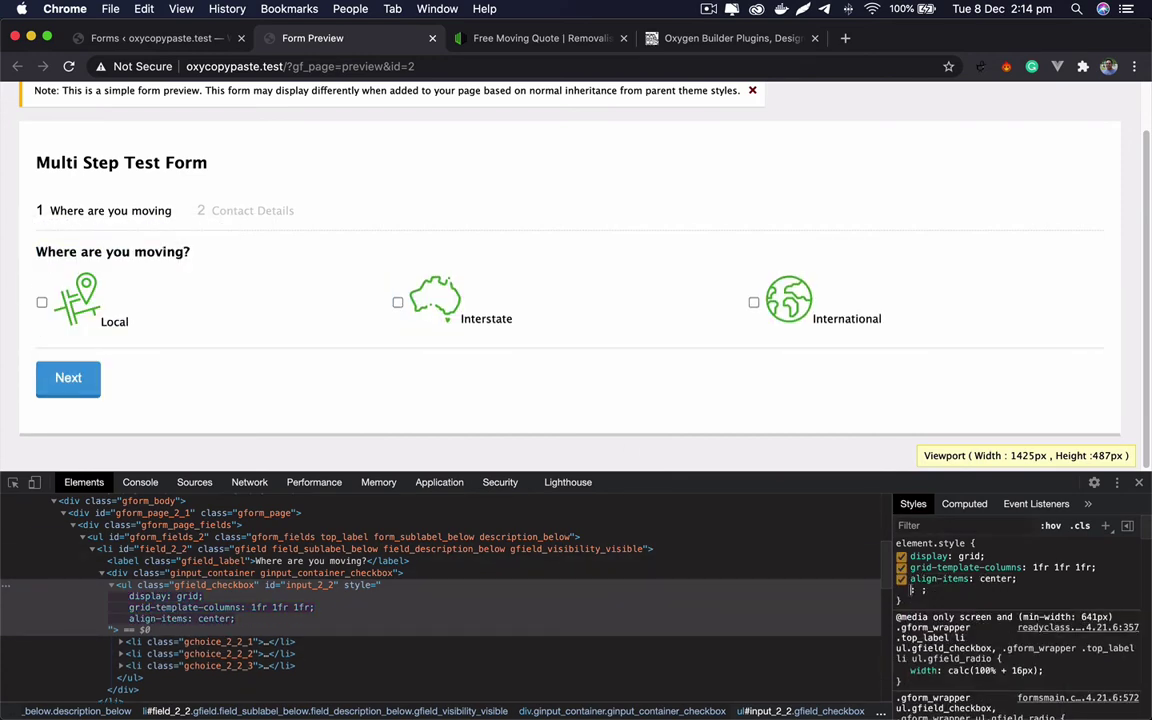
pyautogui.press('Escape')
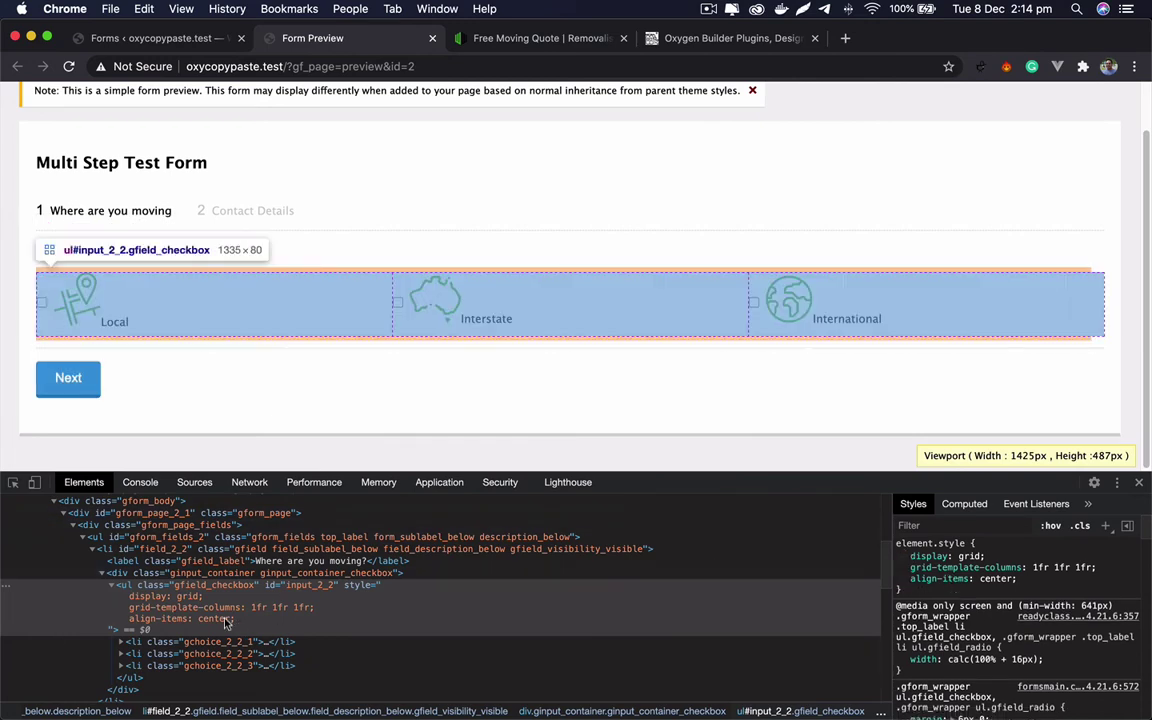
# Step: Style the Local choice's list item with display: flex and flex-direction: column
pyautogui.click(180, 641)
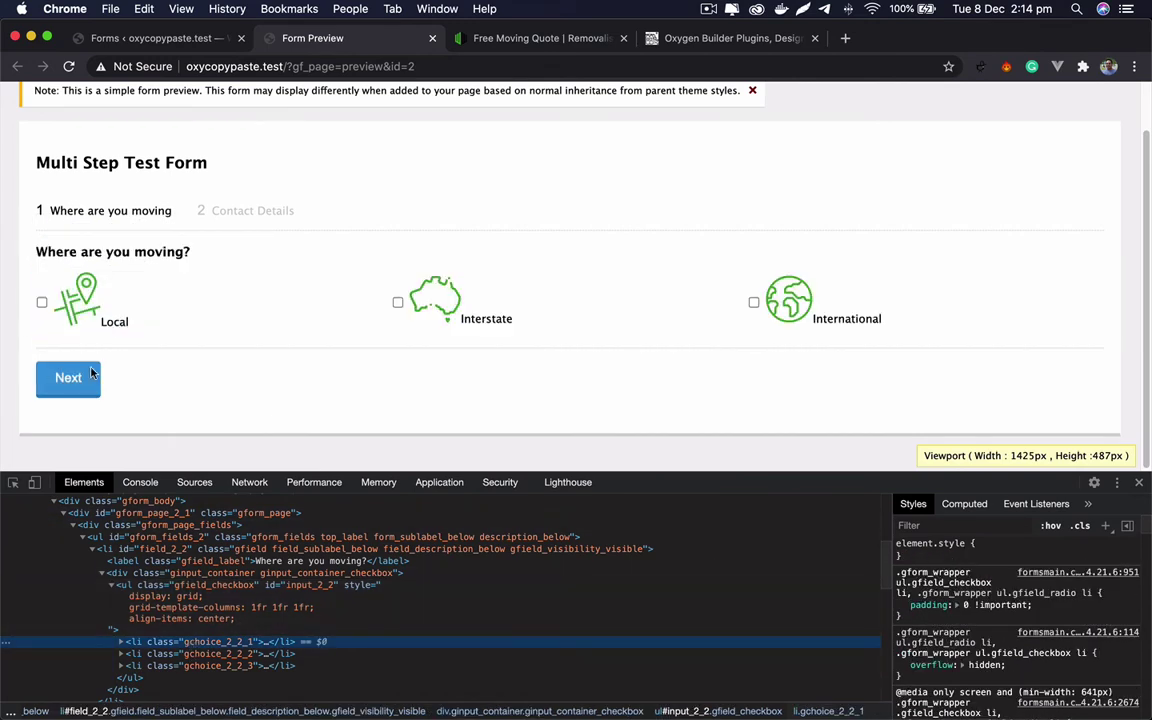
pyautogui.click(1000, 556)
pyautogui.write('d')
pyautogui.press('Tab')
pyautogui.write('flex')
pyautogui.press('Tab')
pyautogui.write('flex-d')
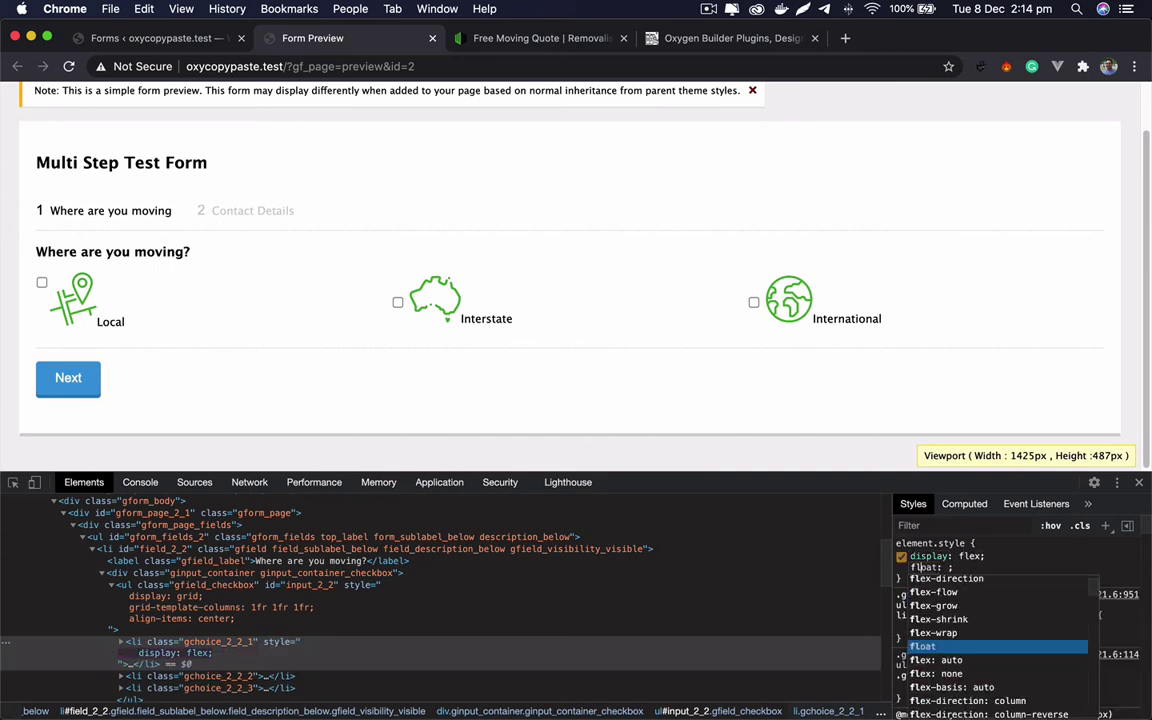
pyautogui.press('Tab')
pyautogui.write('column')
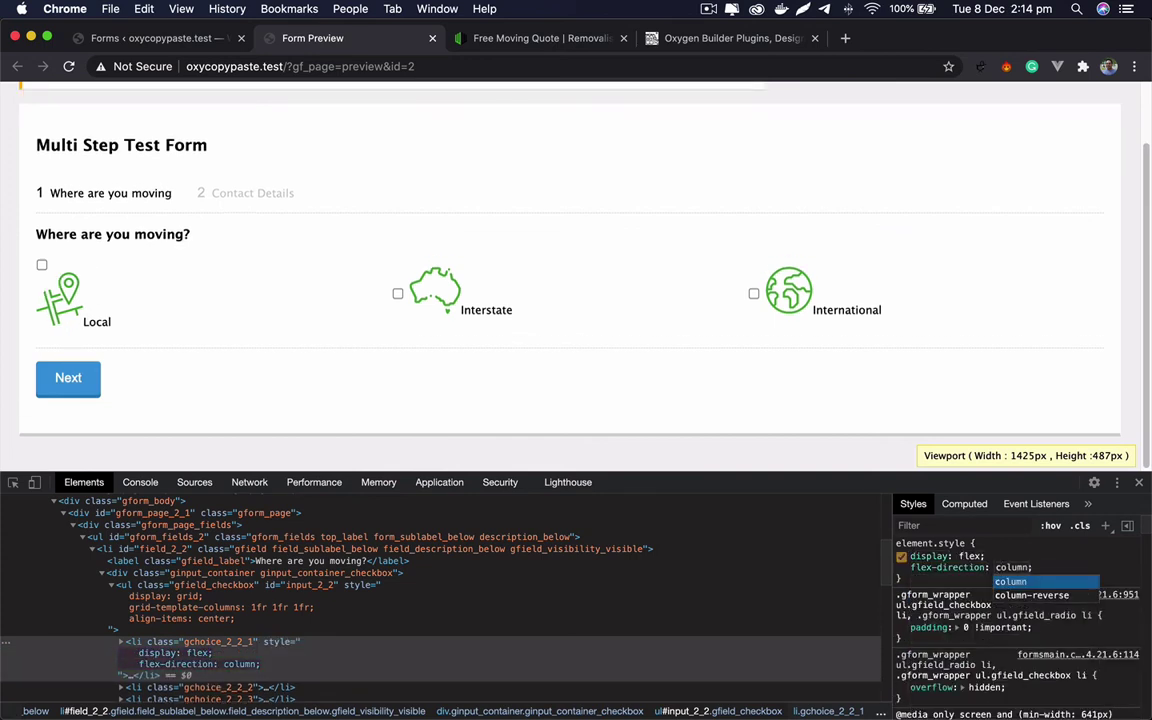
pyautogui.press('Tab')
# Step: Add align-items: center to the Local choice's list item styles
pyautogui.write('align-i')
pyautogui.press('Tab')
pyautogui.write('c')
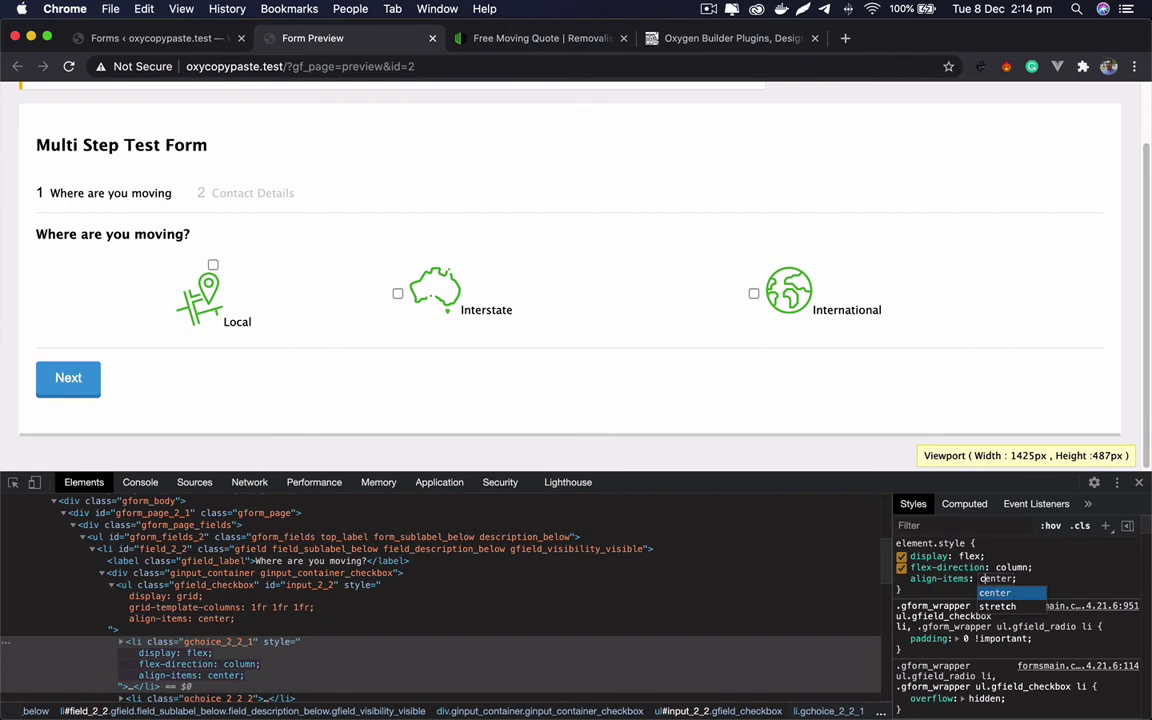
pyautogui.press('Tab')
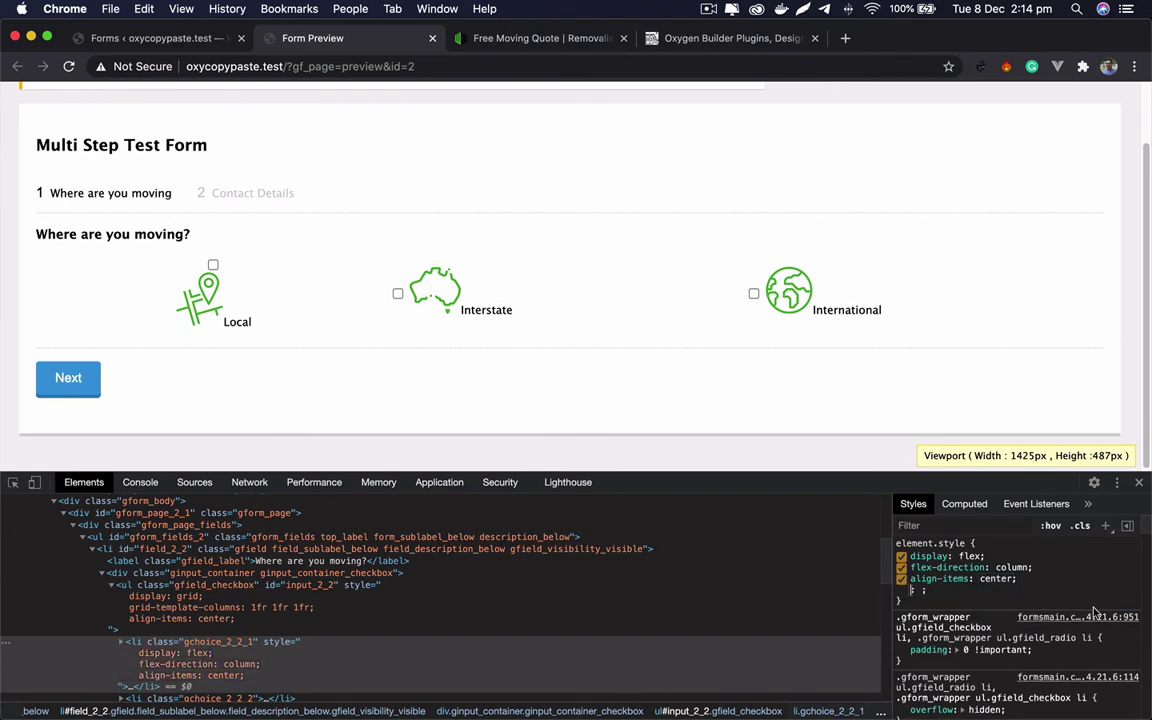
# Step: Style the Local choice's label element with display: flex and flex-direction: column
pyautogui.press('Escape')
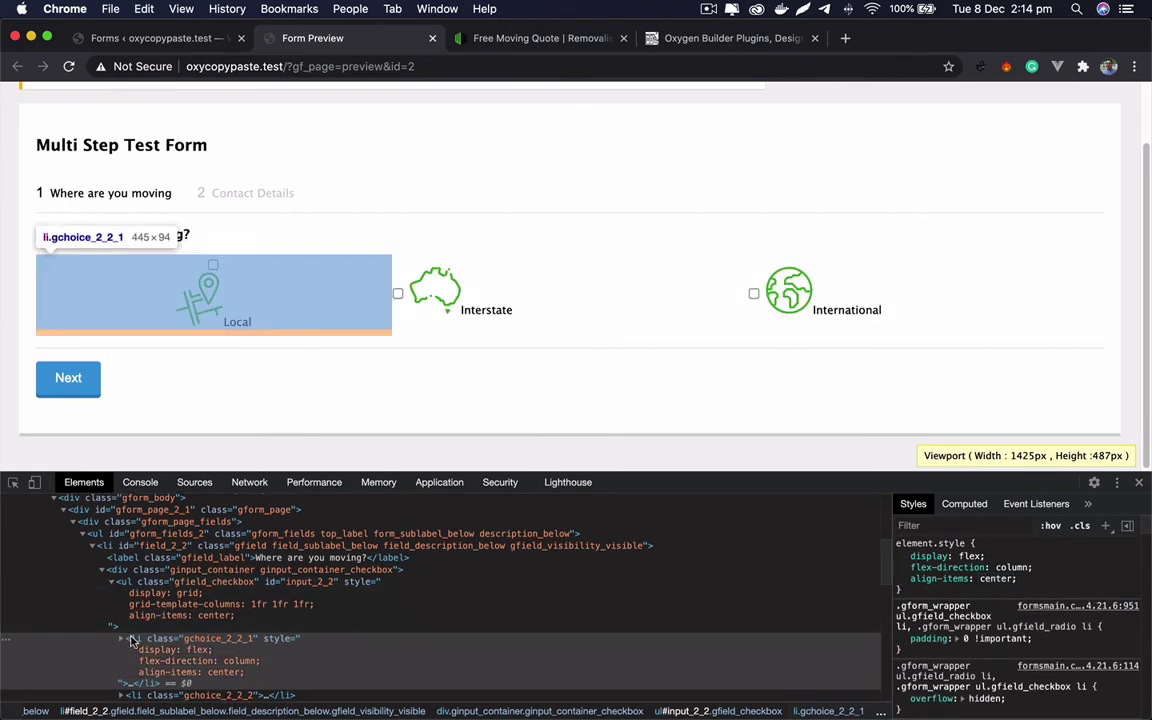
pyautogui.scroll(-2, 130, 615)
pyautogui.click(122, 604)
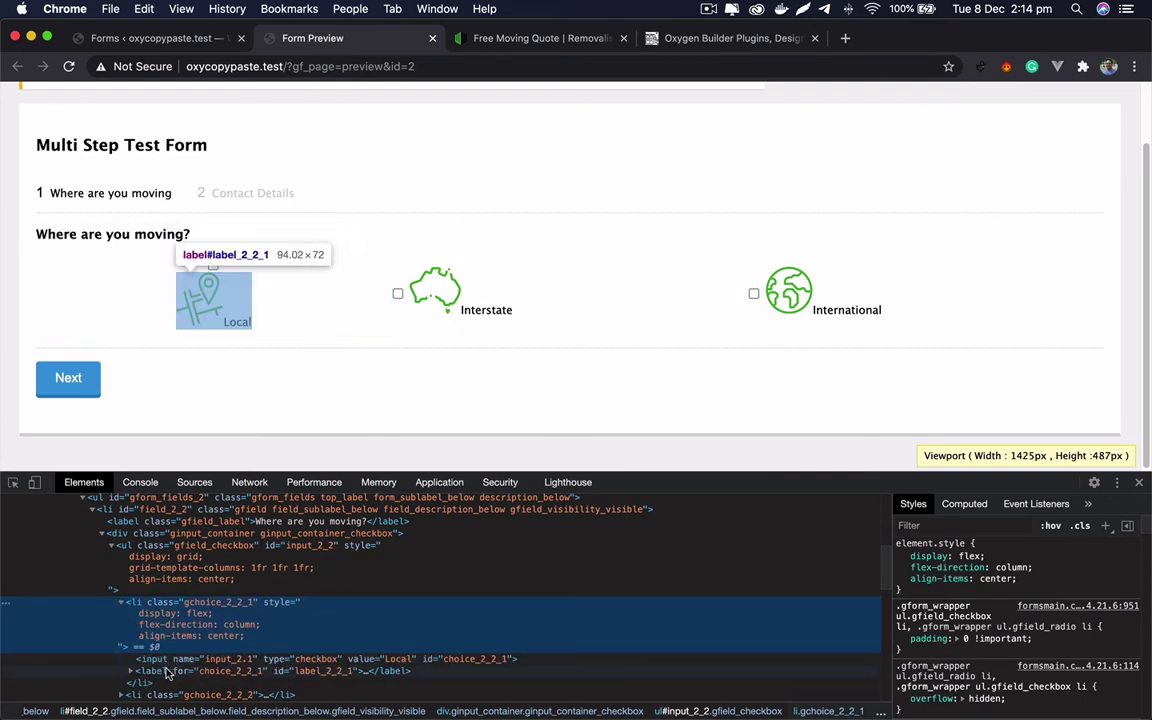
pyautogui.click(141, 670)
pyautogui.click(1000, 556)
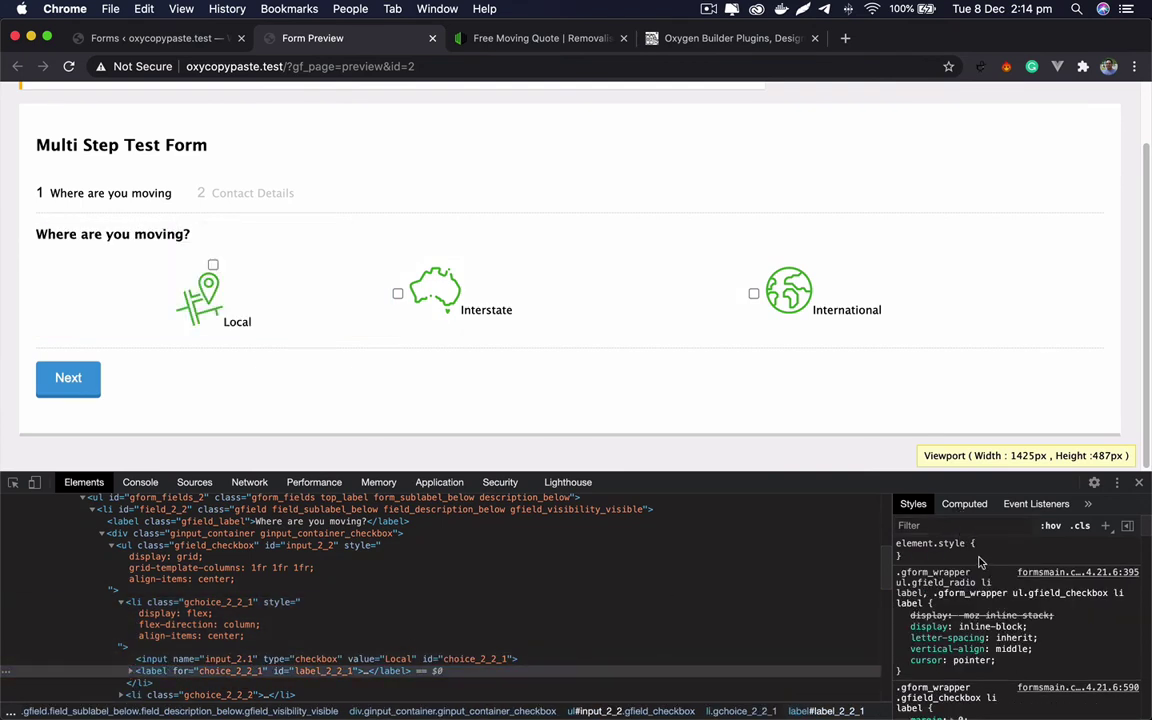
pyautogui.write('display:f')
pyautogui.press('Return')
pyautogui.write('flex-d')
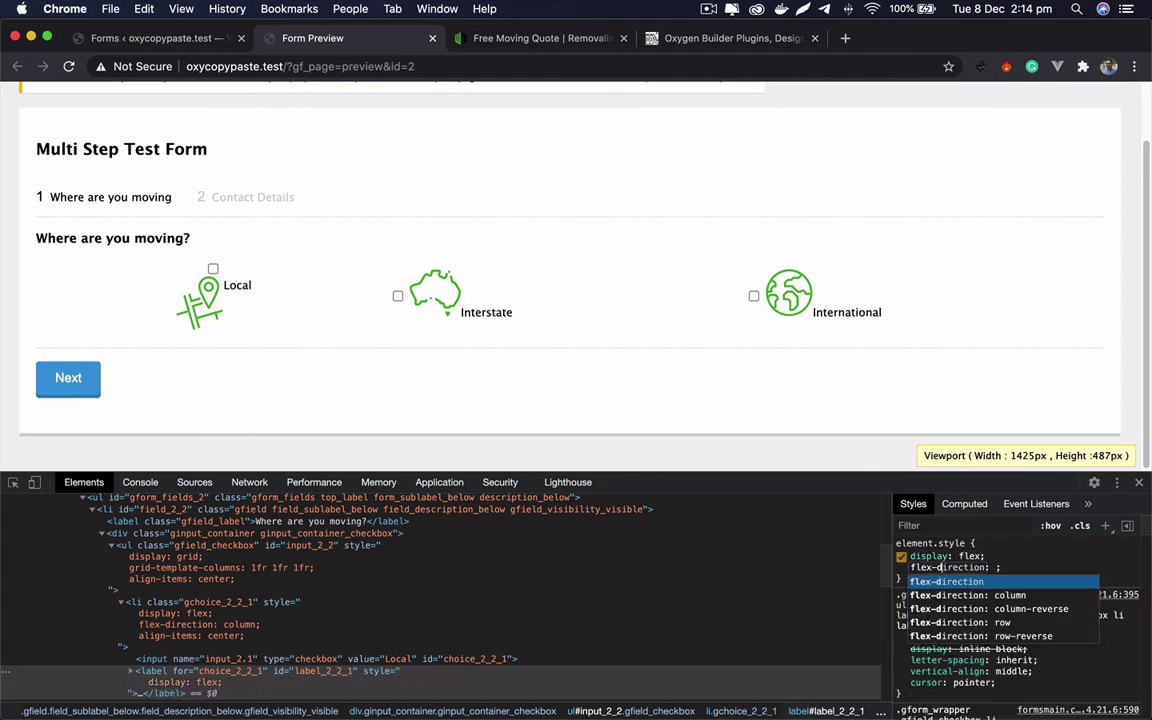
pyautogui.press('Return')
pyautogui.write('c')
pyautogui.press('Return')
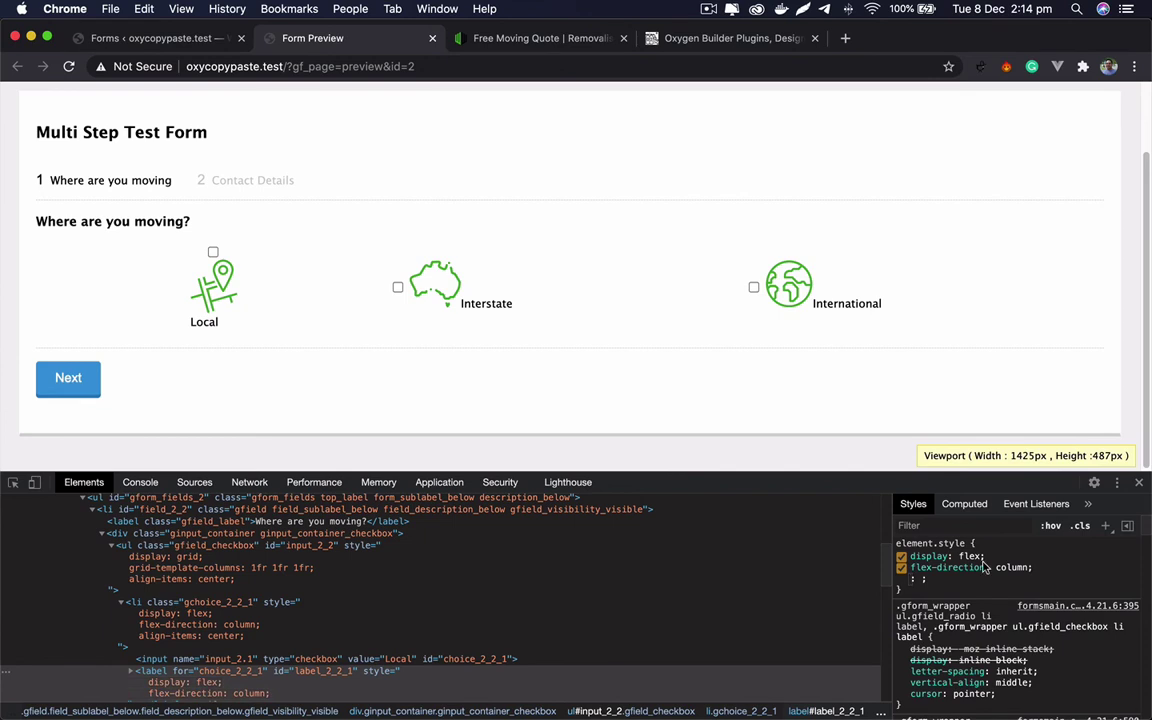
pyautogui.click(788, 440)
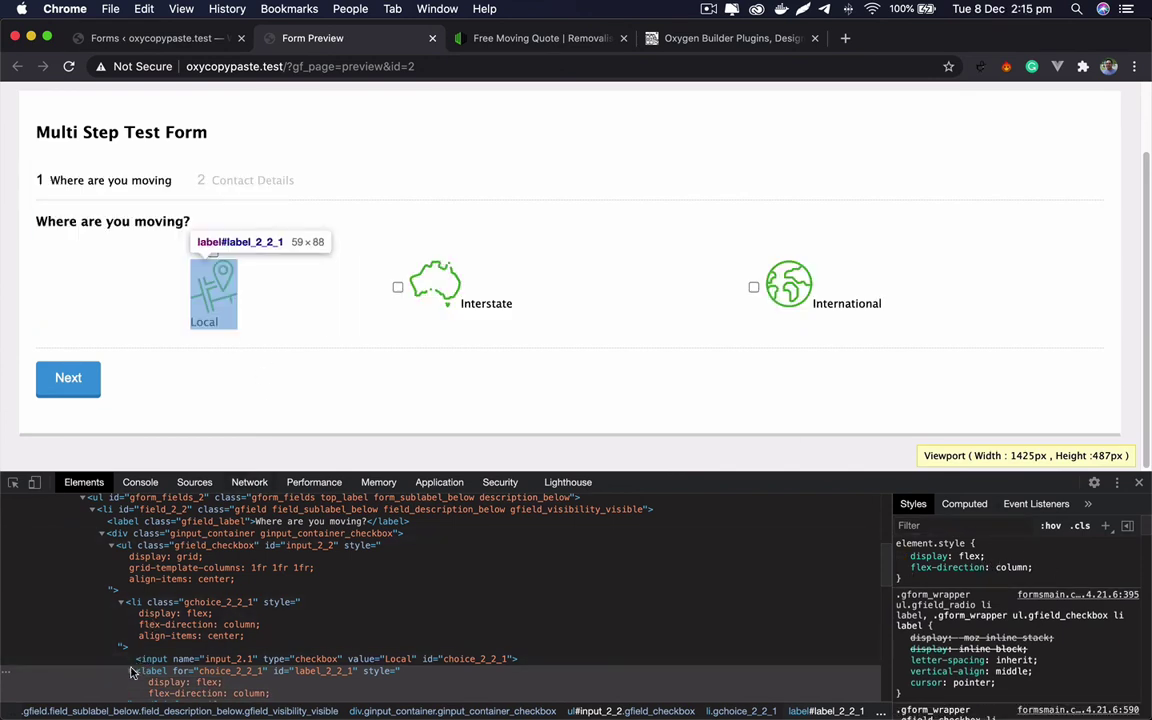
# Step: Check the tile layout on the WridgWays quote page and give the preview's Local checkbox input order: 2
pyautogui.click(522, 40)
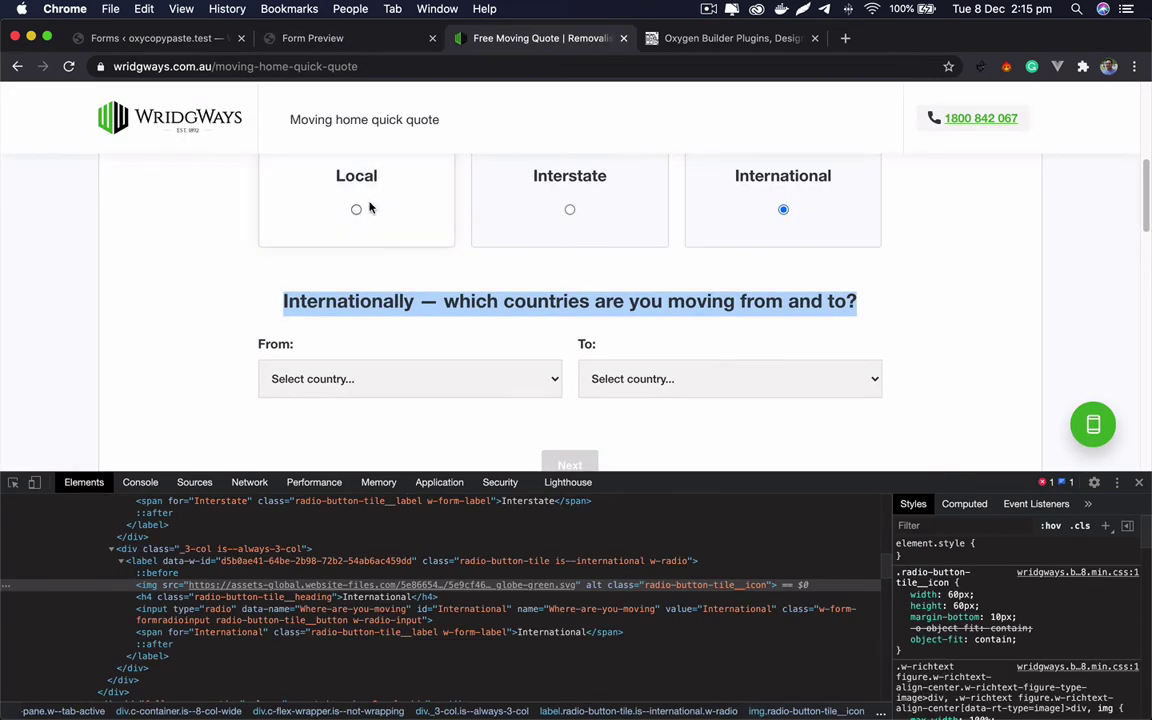
pyautogui.scroll(3, 369, 207)
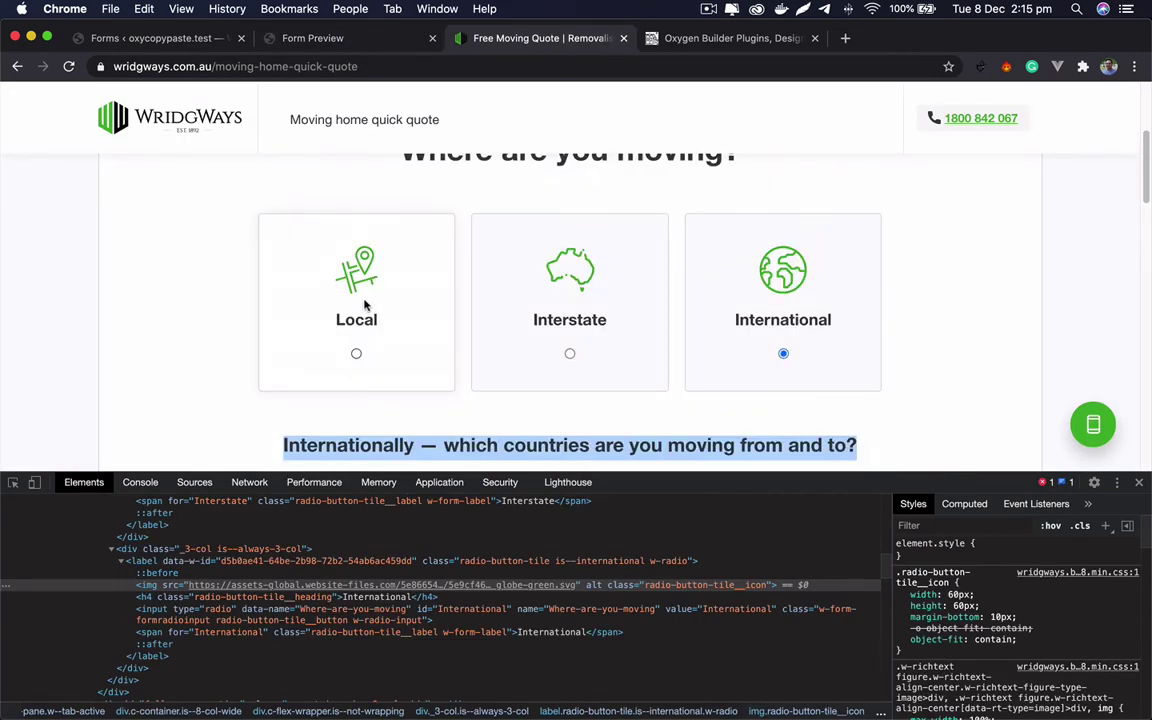
pyautogui.click(318, 38)
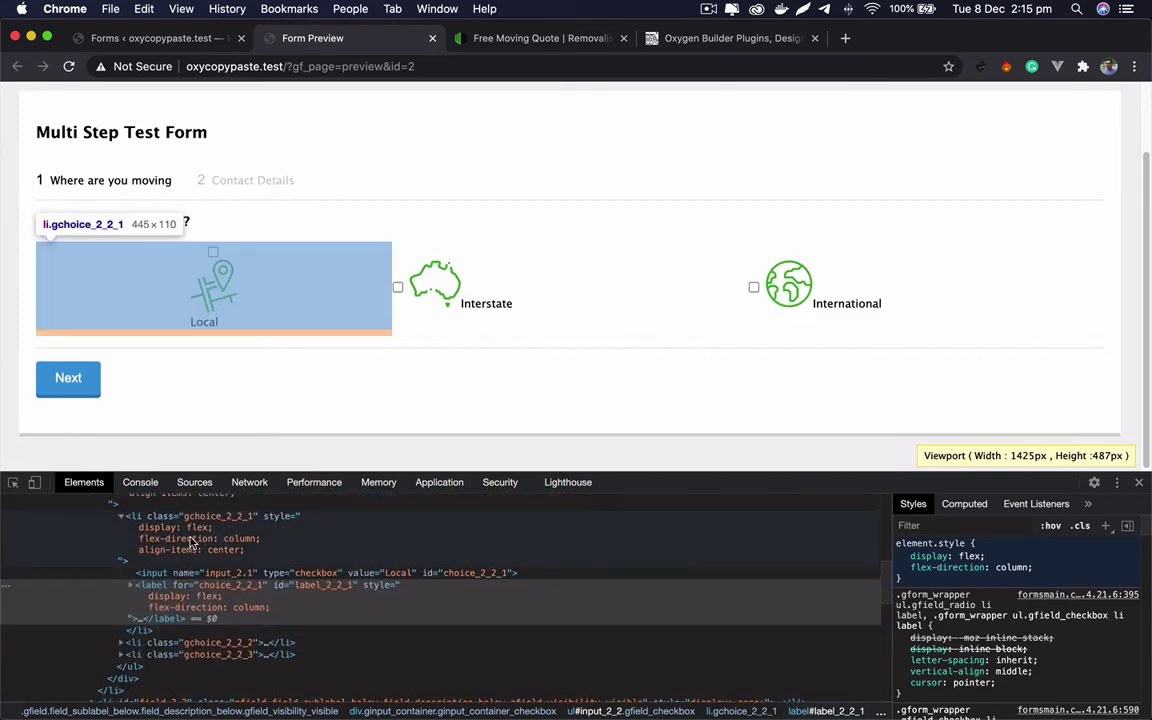
pyautogui.scroll(1, 195, 562)
pyautogui.click(197, 585)
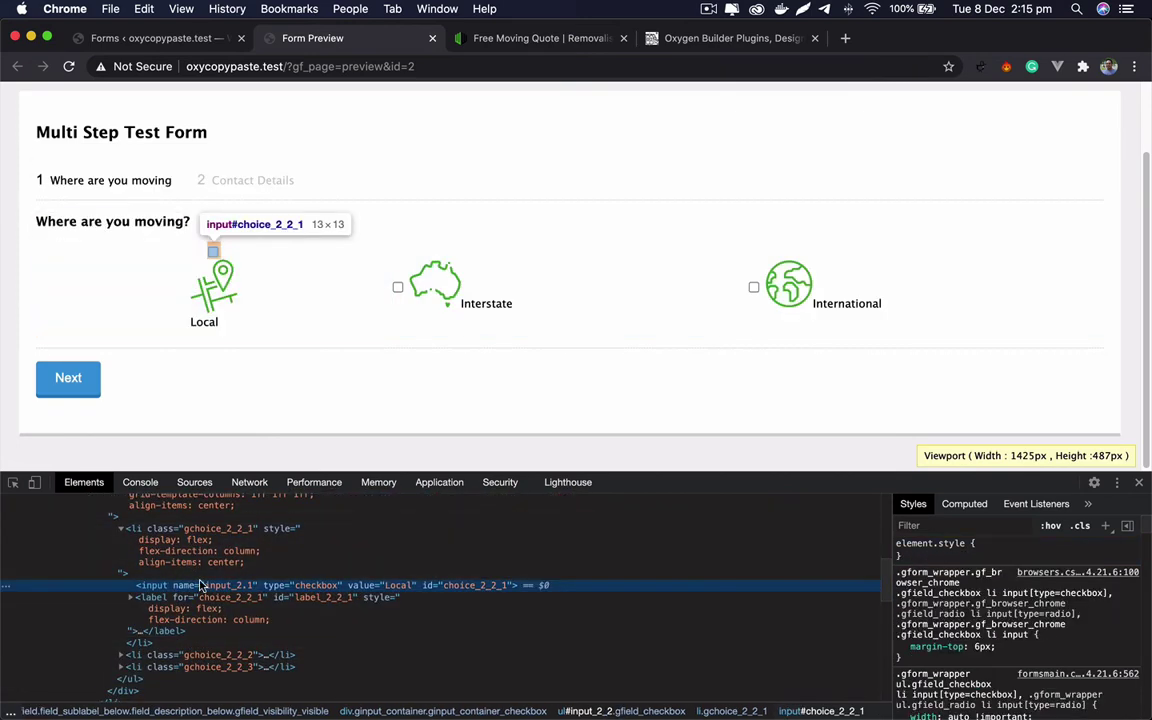
pyautogui.click(921, 557)
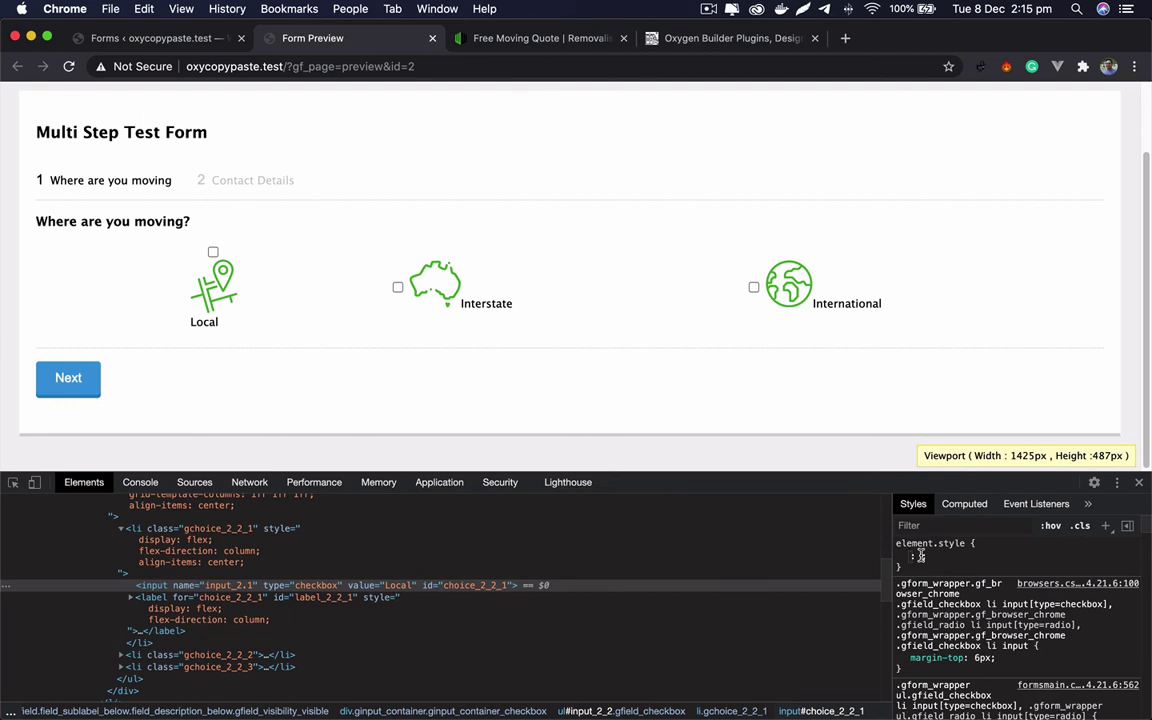
pyautogui.write('order: 2;')
pyautogui.press('Return')
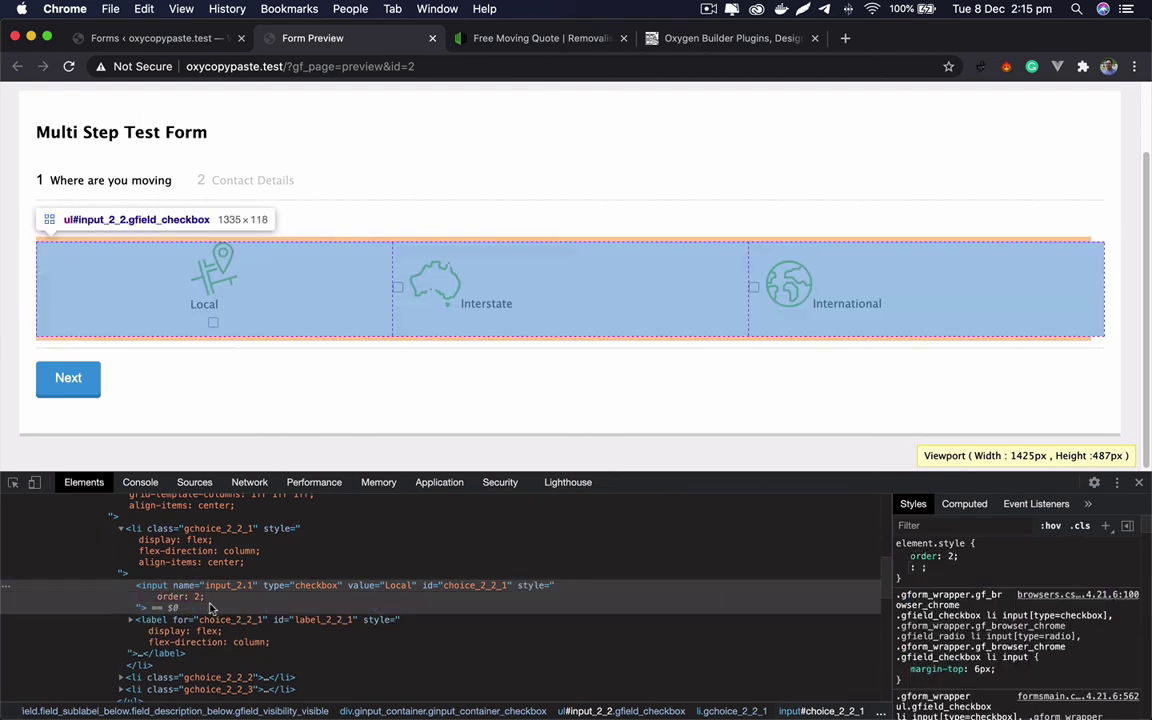
# Step: Add margin-top: 20px to the Local checkbox input's inline styles
pyautogui.write('ma')
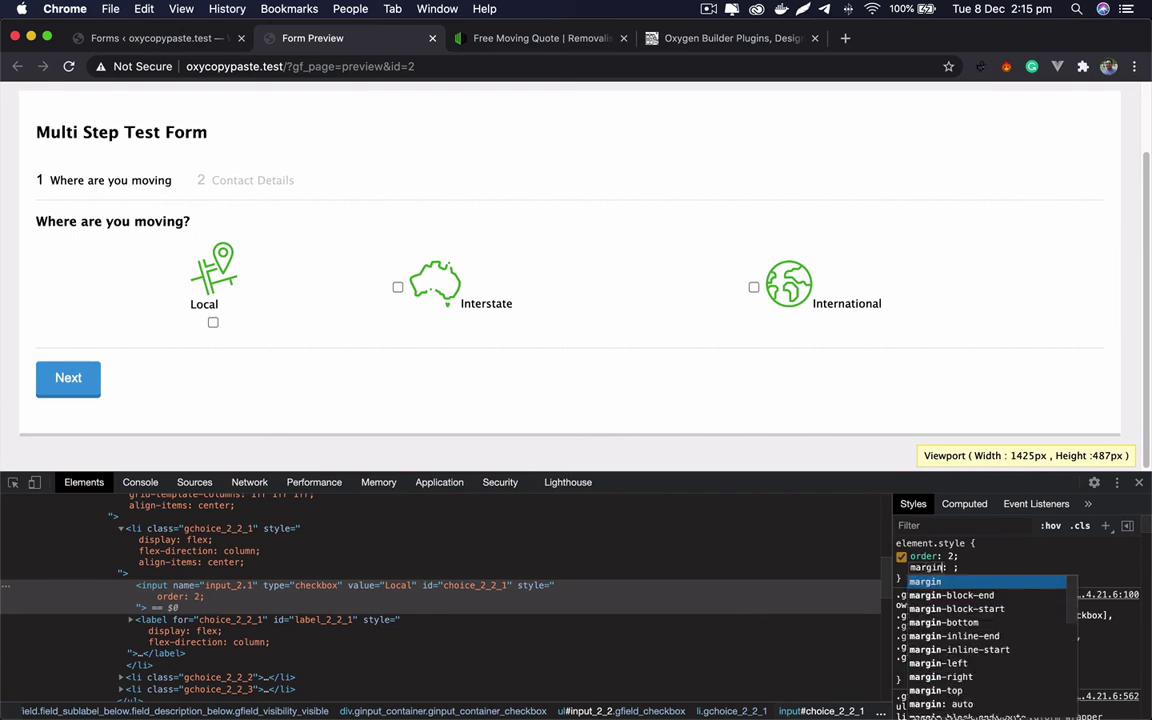
pyautogui.write('rgin-top')
pyautogui.press('Tab')
pyautogui.write('20px')
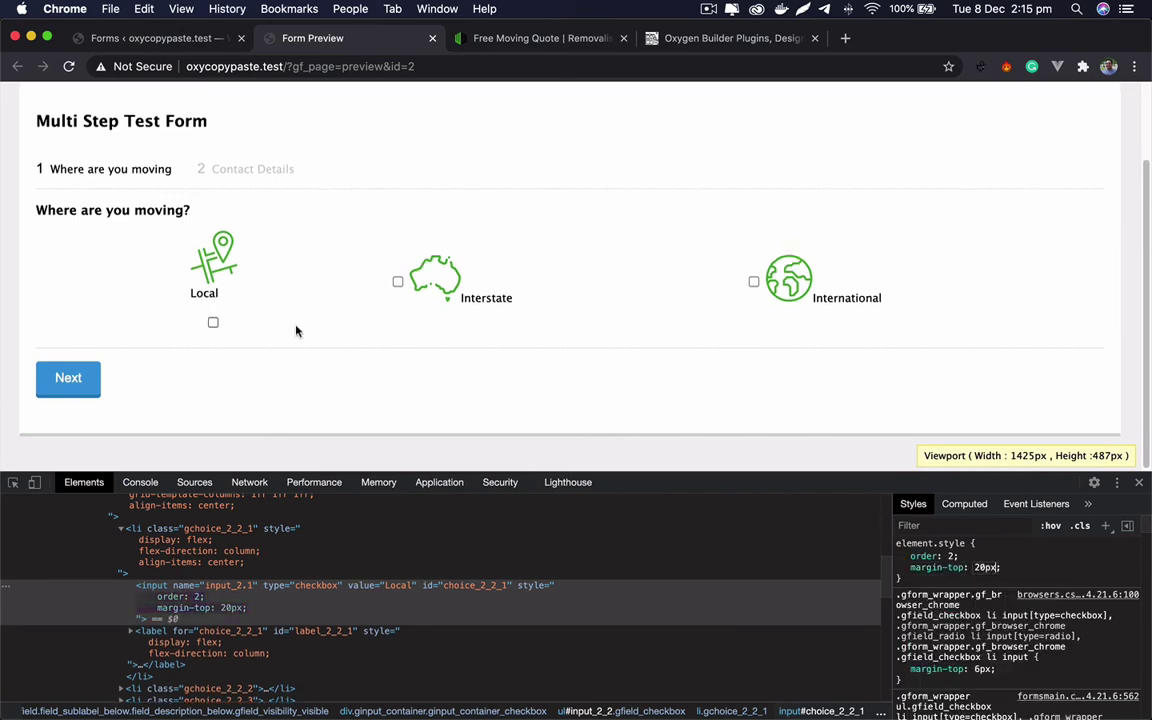
# Step: Style the span holding the Local text with font-weight: bold and text-align: center
pyautogui.click(131, 631)
pyautogui.click(190, 688)
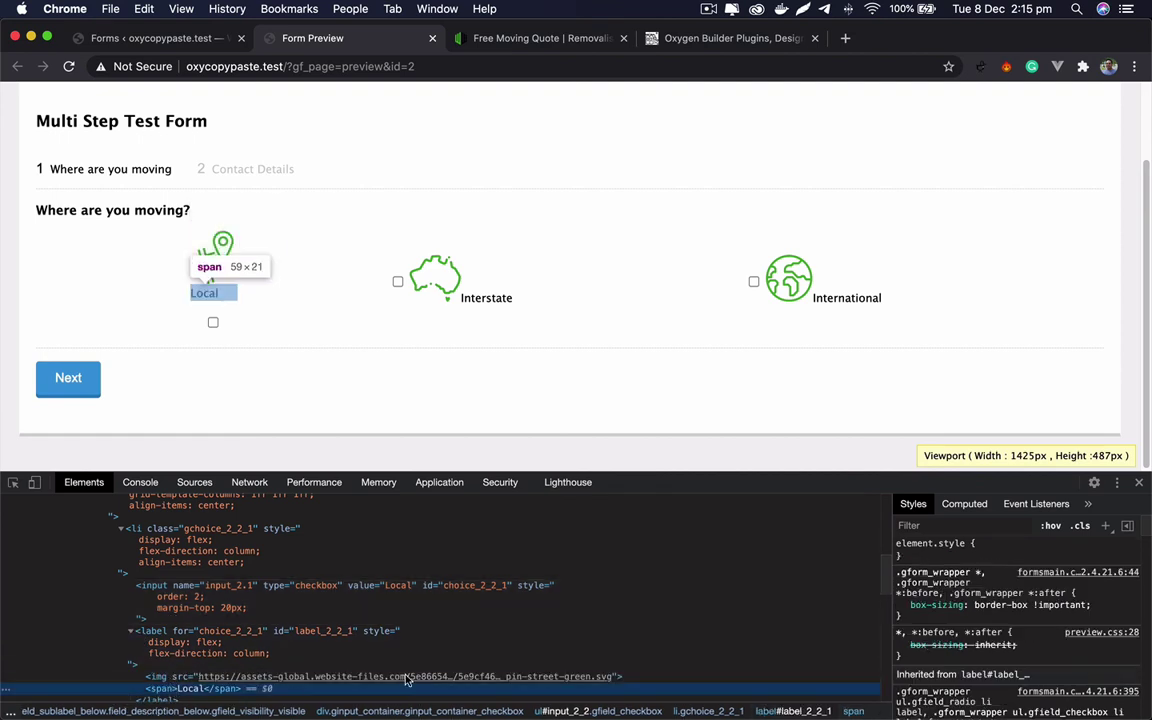
pyautogui.click(960, 553)
pyautogui.write('font-weight')
pyautogui.press('Tab')
pyautogui.write('bold')
pyautogui.press('Return')
pyautogui.write('text-align')
pyautogui.press('Tab')
pyautogui.write('center')
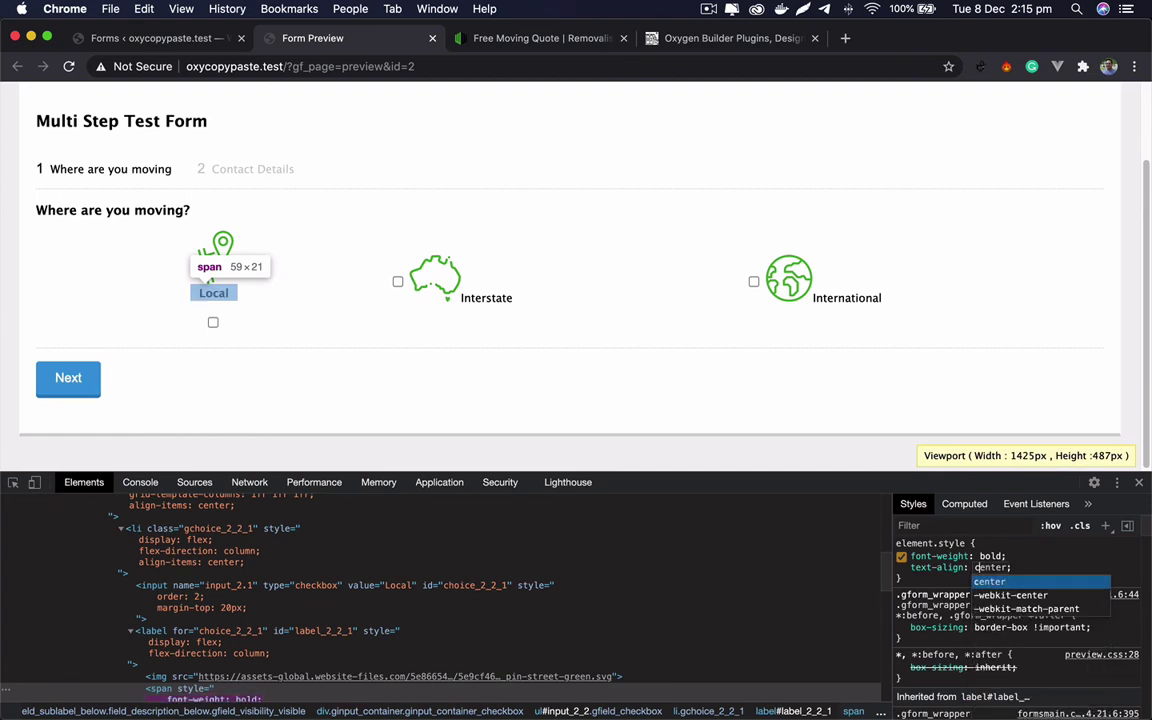
pyautogui.press('Return')
# Step: Add padding-top: 20px to the Local text span's inline styles
pyautogui.write('padding-top')
pyautogui.press('Tab')
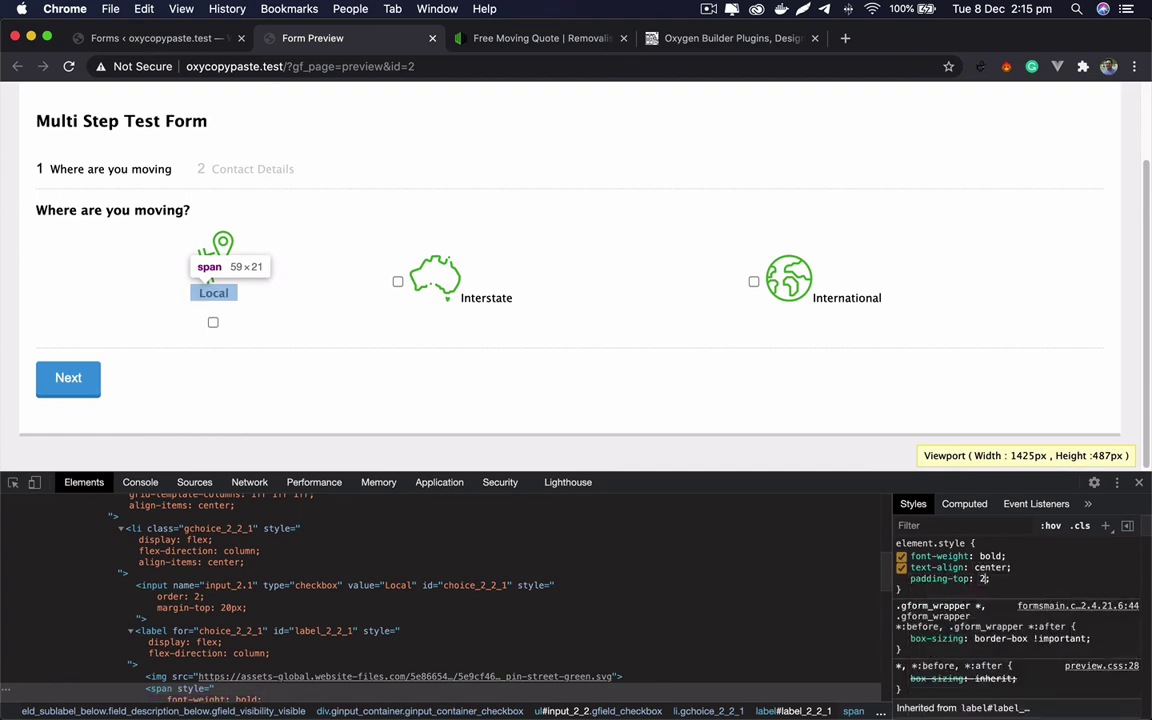
pyautogui.write('20px')
pyautogui.click(335, 371)
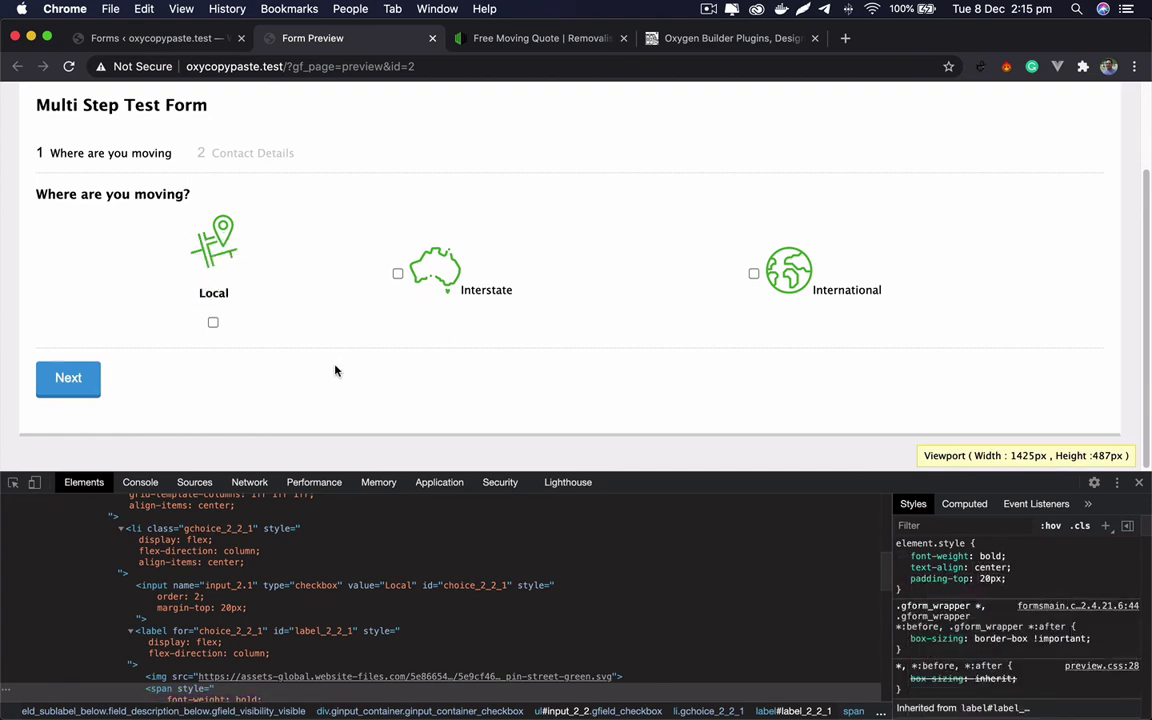
# Step: Compare the restyled Local choice with the WridgWays tiles and close the developer tools on the form preview
pyautogui.click(508, 44)
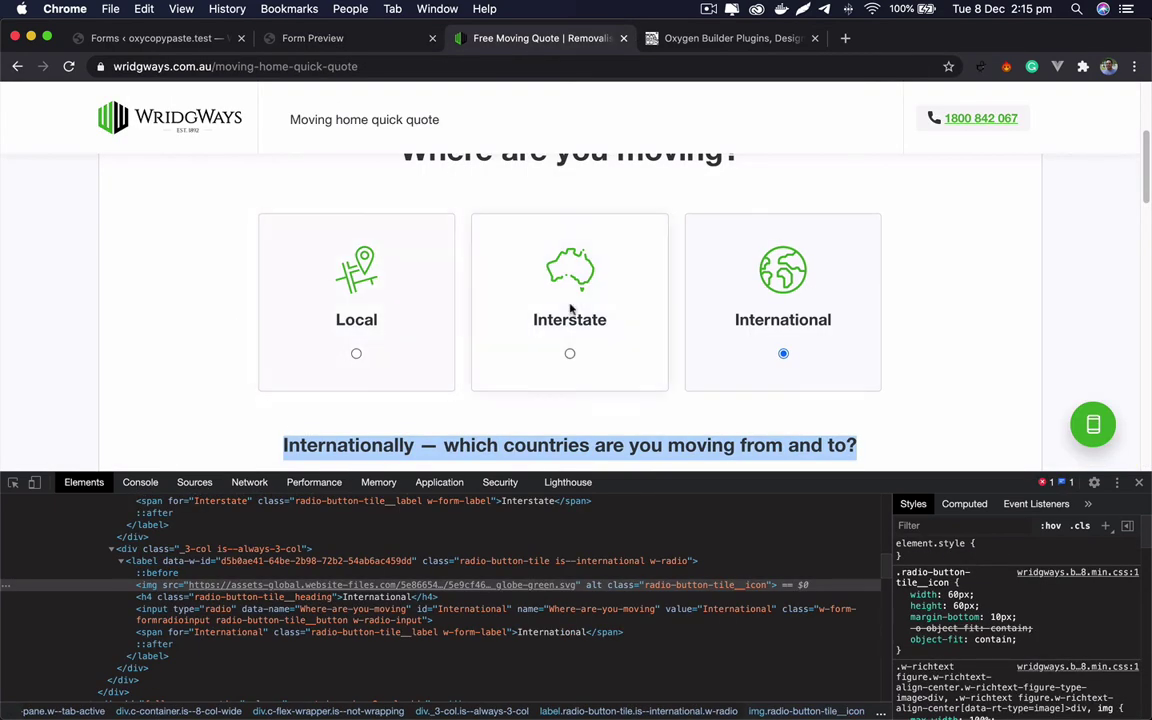
pyautogui.click(335, 46)
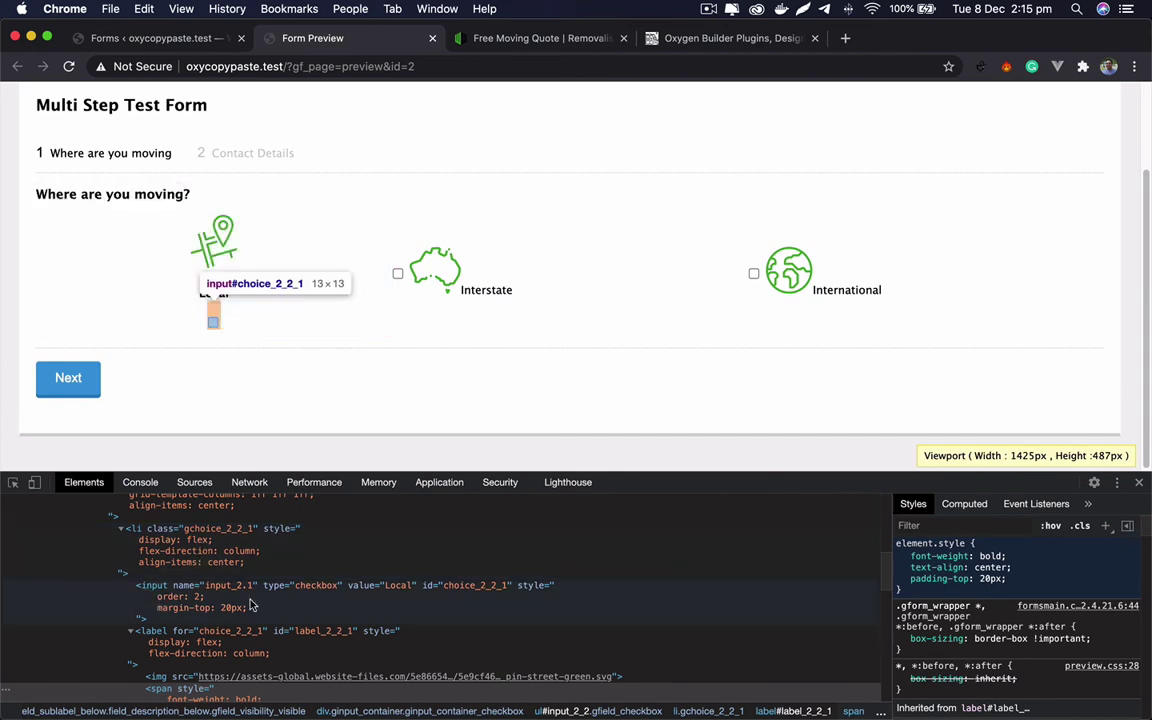
pyautogui.press('super+alt+i')
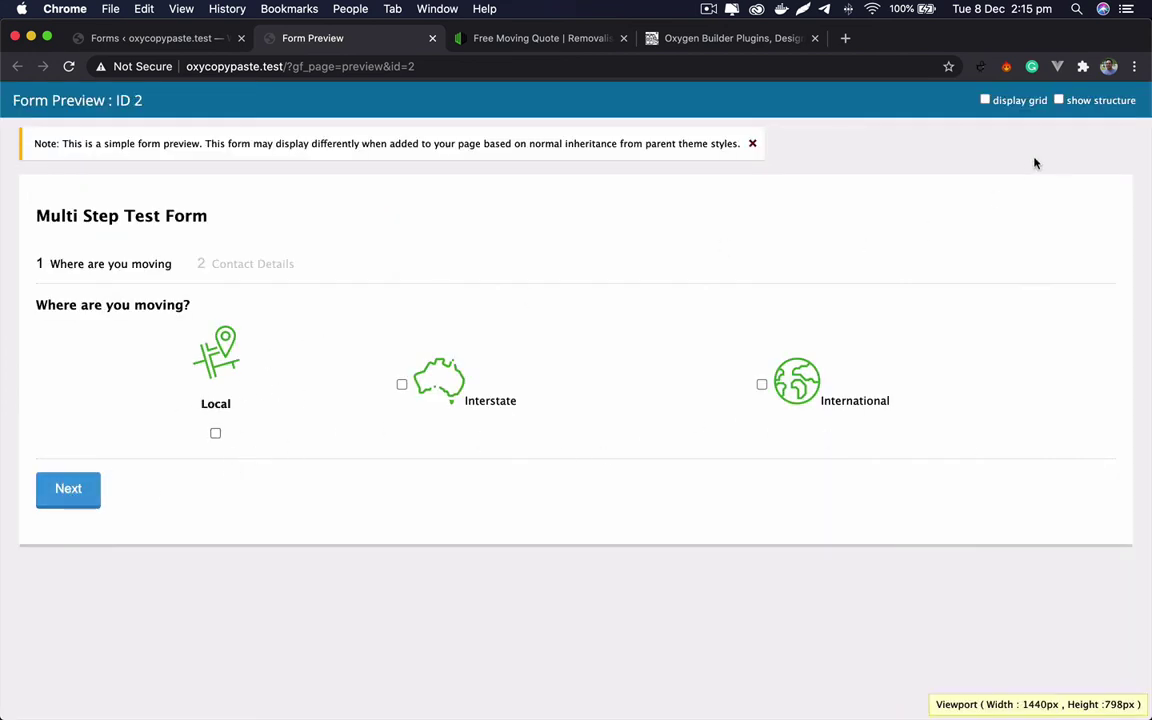
# Step: Show the form structure in the preview, examine the element IDs and class names around the choices, and hide it again
pyautogui.click(1058, 101)
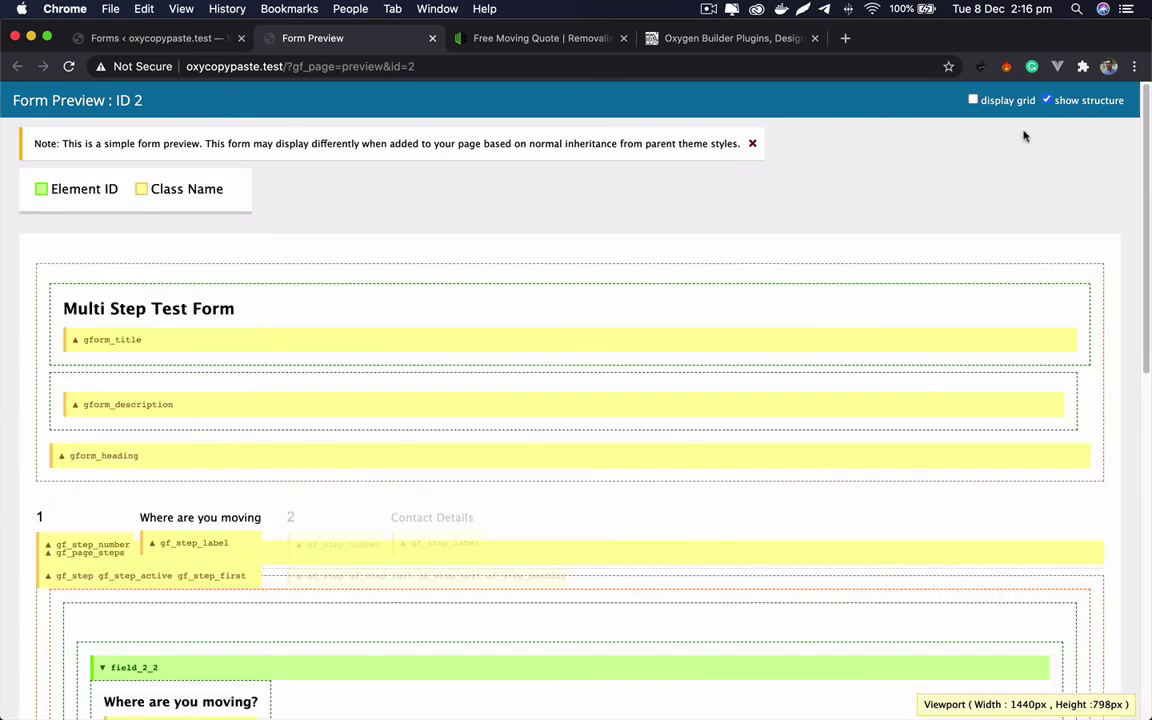
pyautogui.scroll(-2, 140, 345)
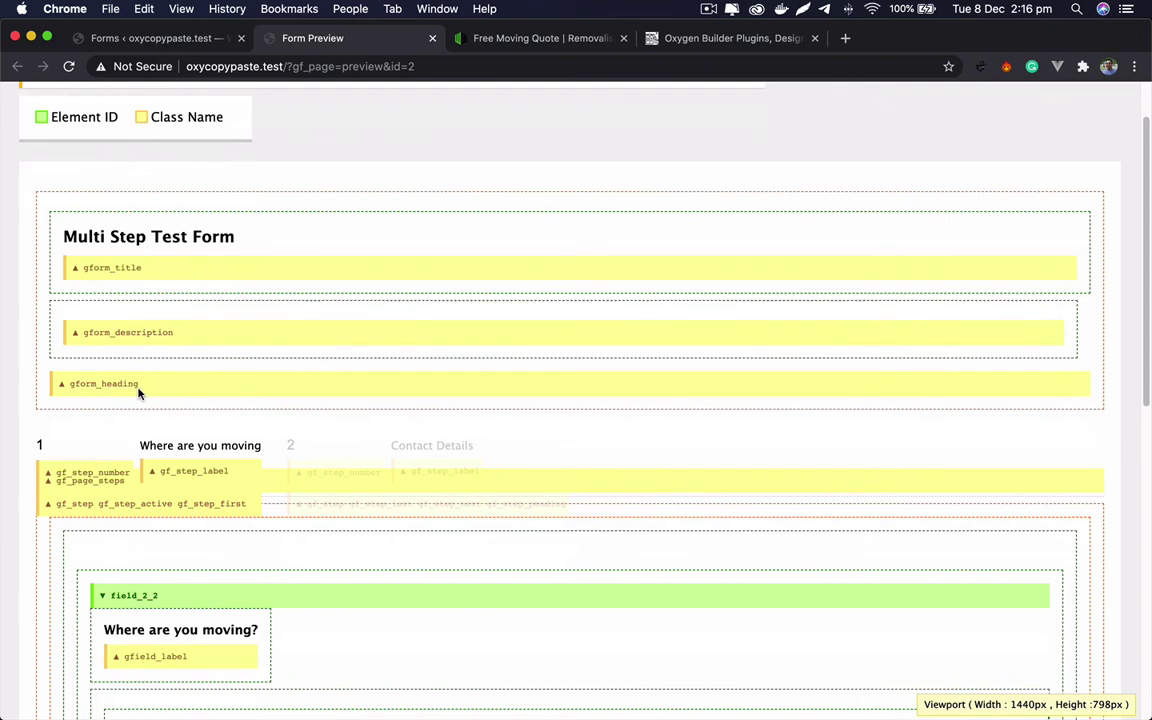
pyautogui.scroll(-2, 138, 393)
pyautogui.scroll(-3, 216, 440)
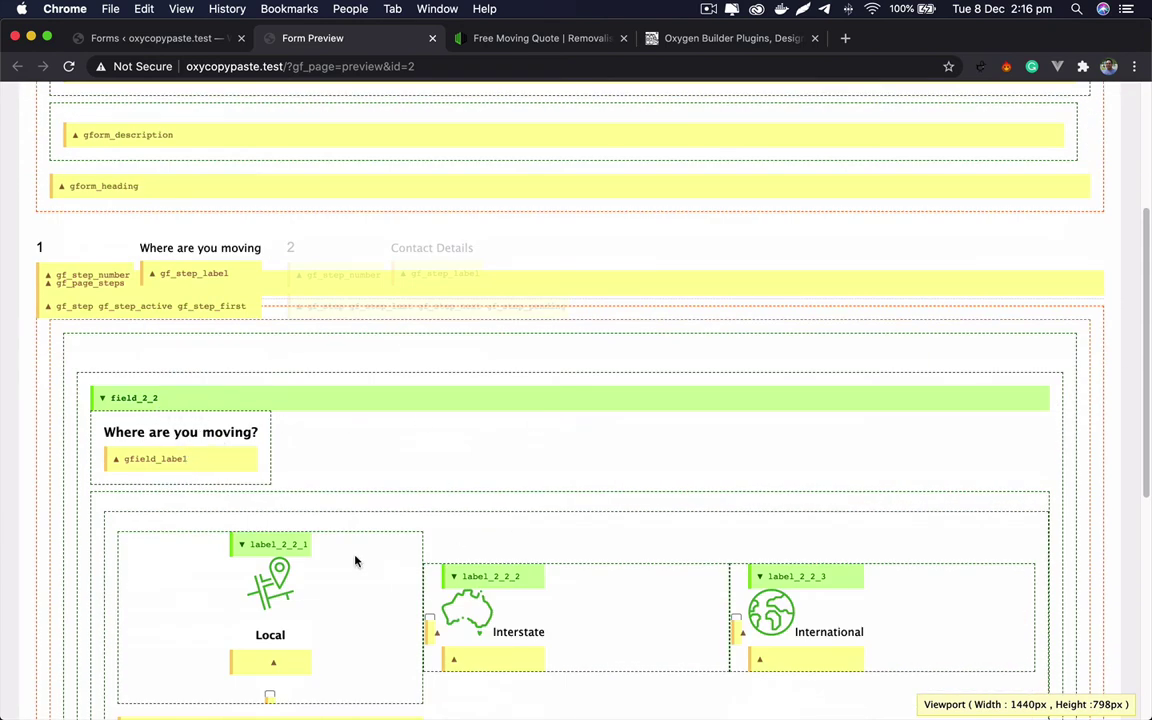
pyautogui.scroll(7, 941, 309)
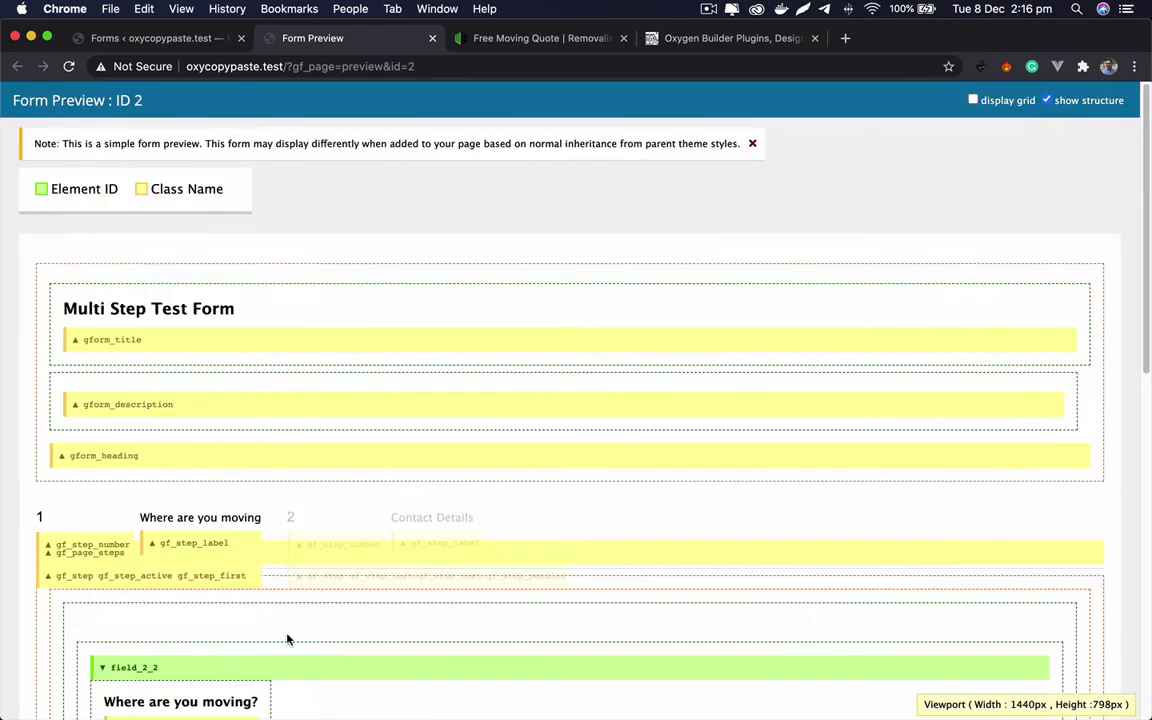
pyautogui.scroll(-6, 287, 639)
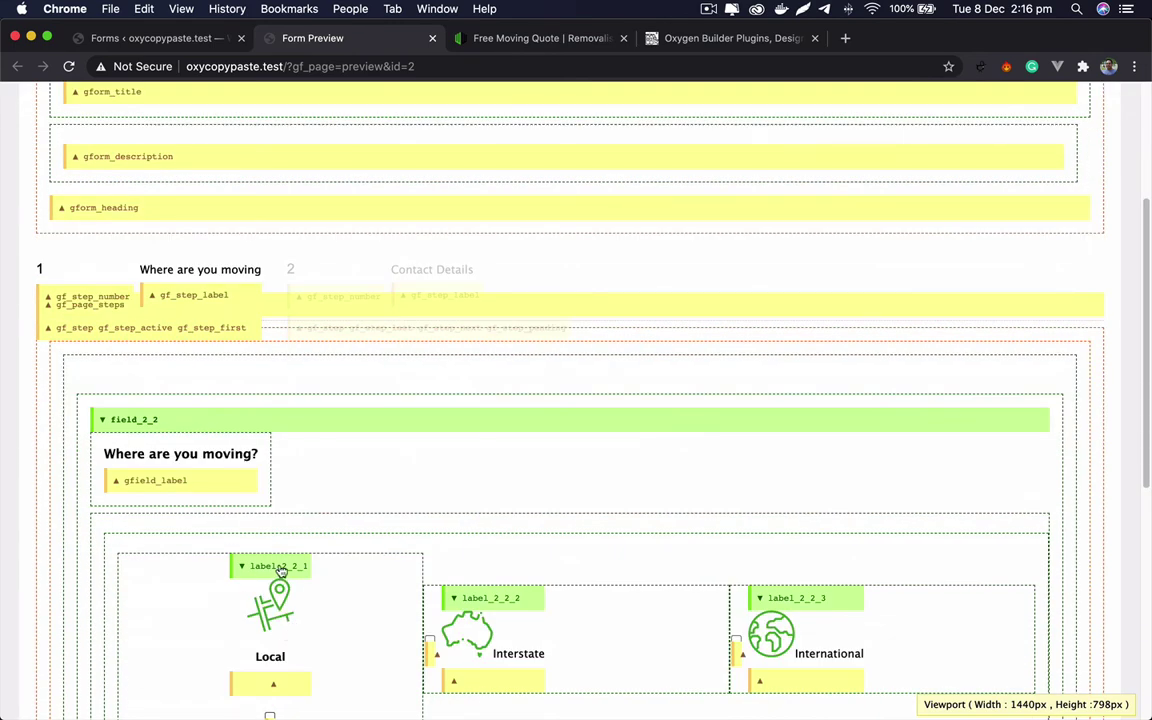
pyautogui.scroll(-1, 300, 610)
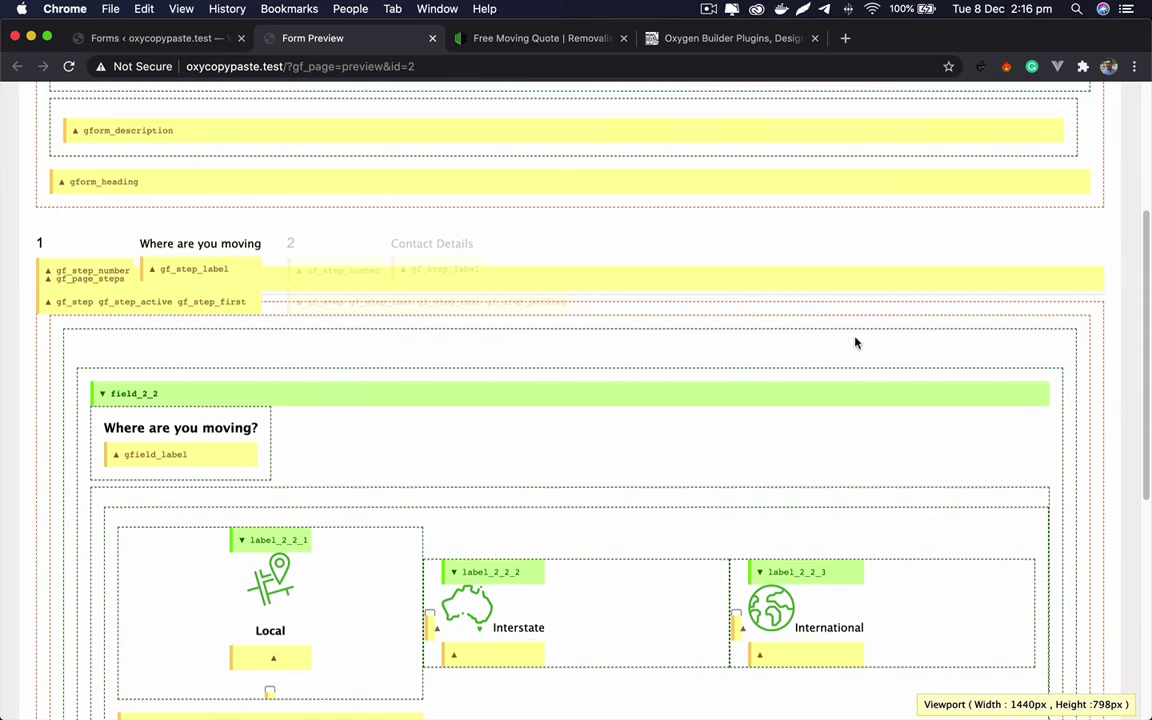
pyautogui.scroll(5, 856, 339)
pyautogui.scroll(-7, 977, 221)
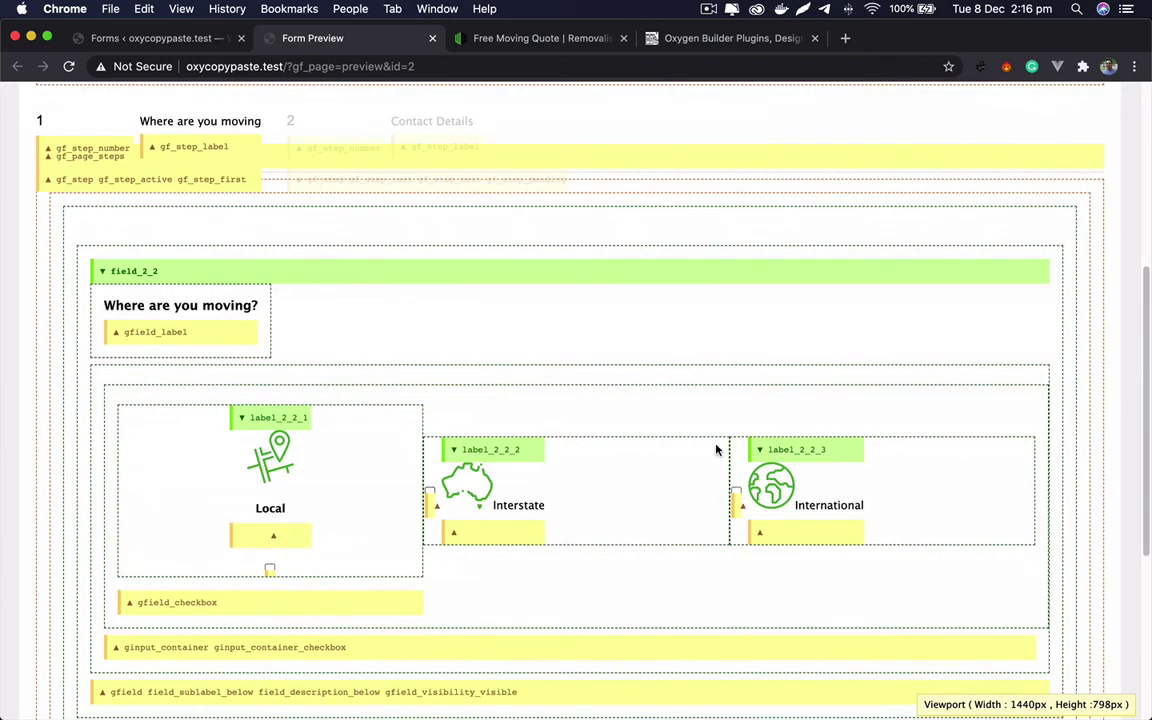
pyautogui.scroll(5, 715, 450)
pyautogui.click(1059, 100)
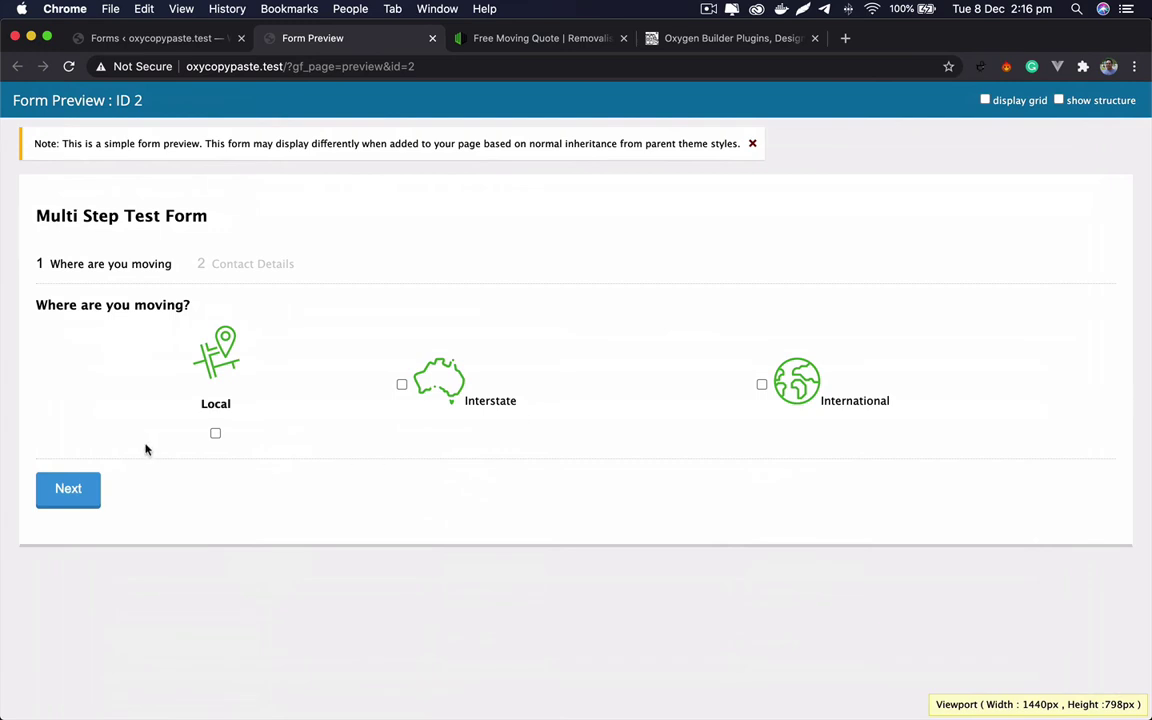
# Step: Test the Local choice with Warsaw as From and Chandigarh as To, and advance to the Contact Details page
pyautogui.click(215, 433)
pyautogui.click(170, 500)
pyautogui.click(169, 487)
pyautogui.click(168, 494)
pyautogui.write('Wa')
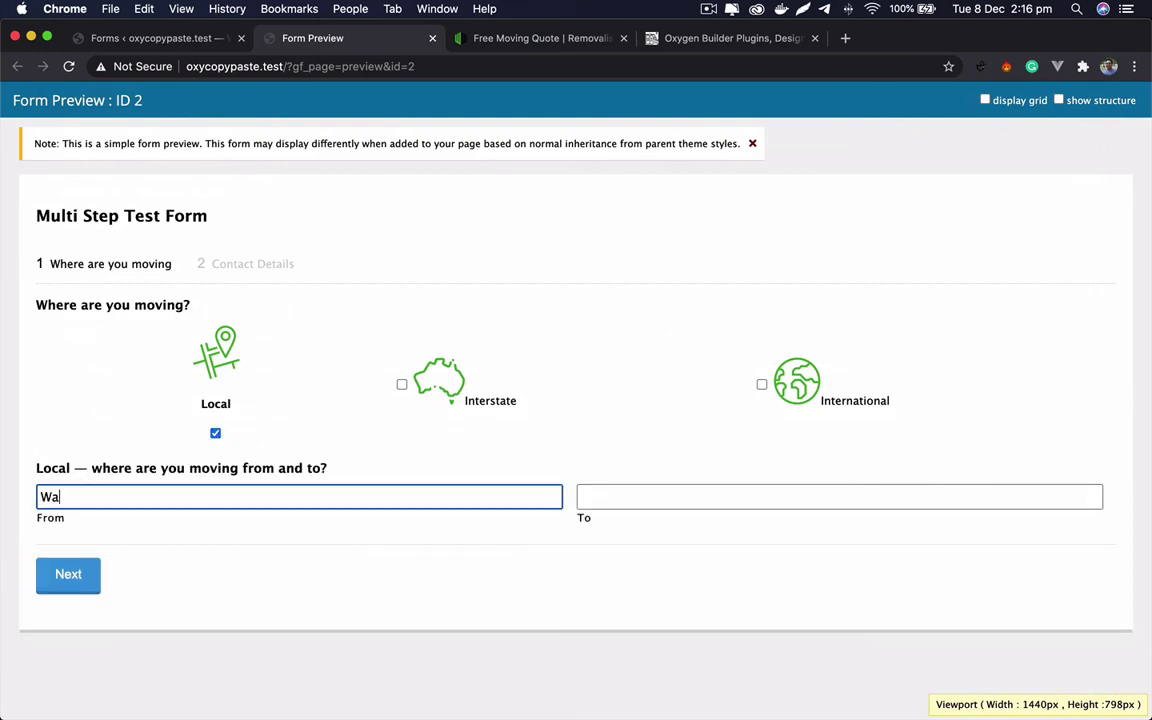
pyautogui.write('rsaw')
pyautogui.press('Tab')
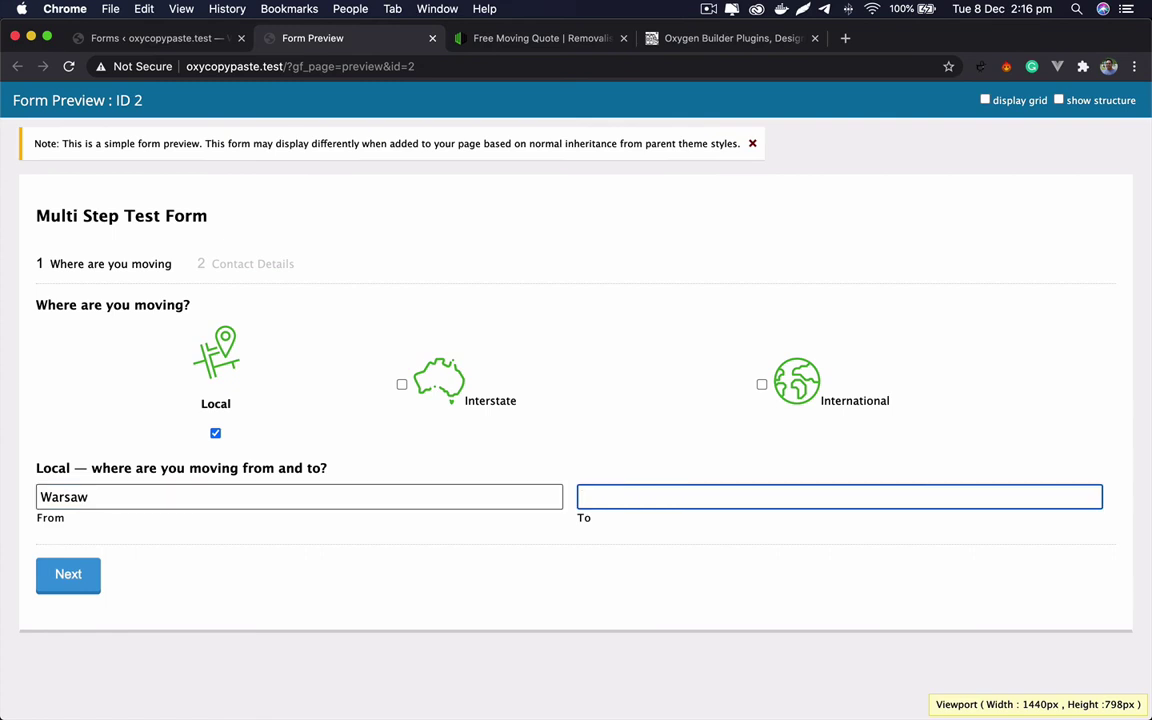
pyautogui.write('Chandigarh')
pyautogui.click(98, 570)
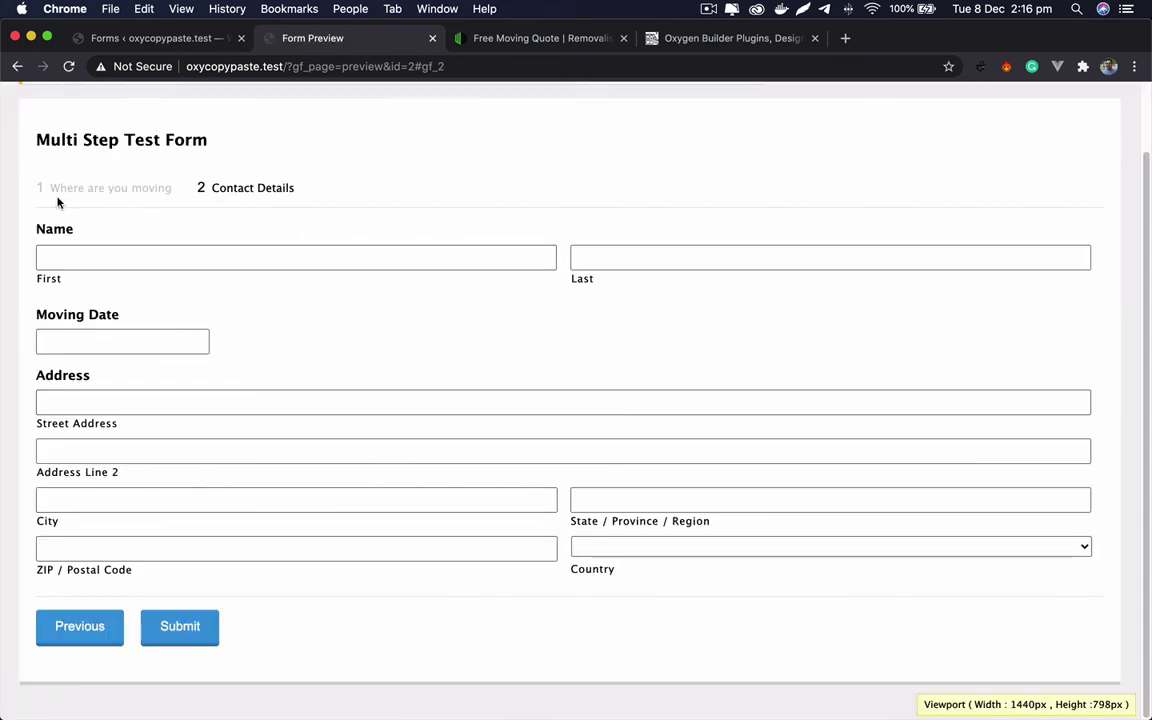
# Step: Fill in the name and address fields from the first saved autofill entry and review the Contact Details page
pyautogui.click(213, 259)
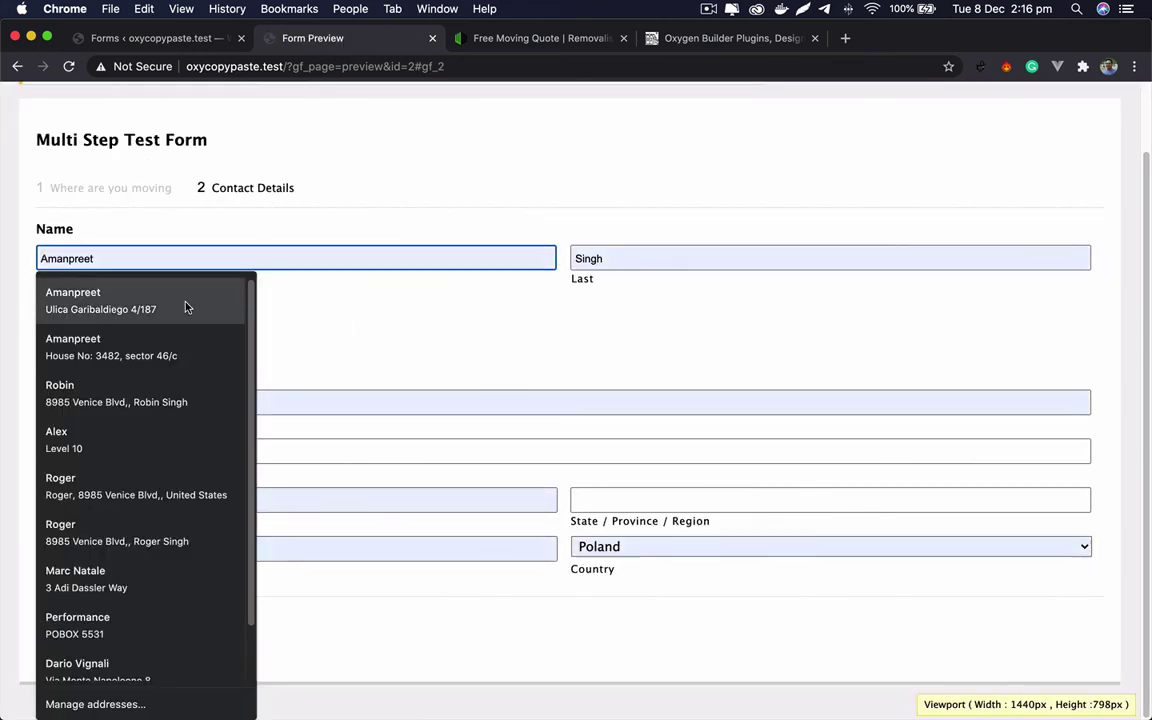
pyautogui.click(185, 307)
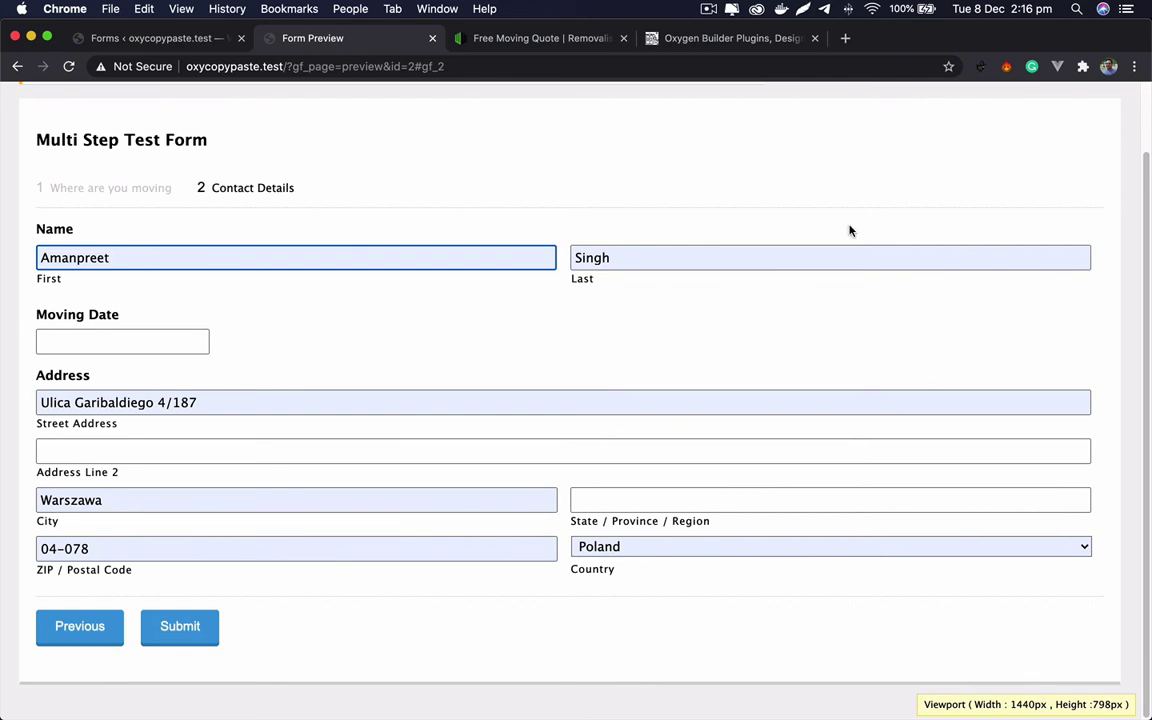
pyautogui.scroll(2, 850, 231)
pyautogui.scroll(-2, 522, 424)
pyautogui.scroll(2, 578, 391)
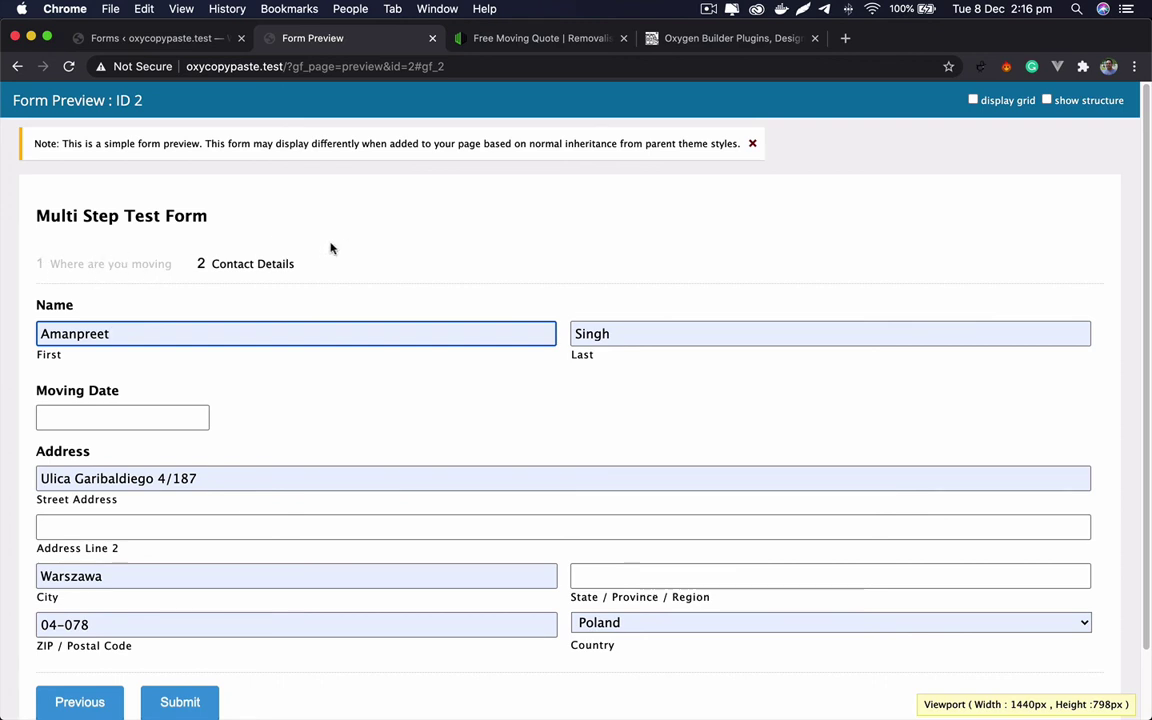
# Step: Return to the form editor and examine the label and value choices of the "Where are you moving?" checkboxes field, then collapse it
pyautogui.click(118, 40)
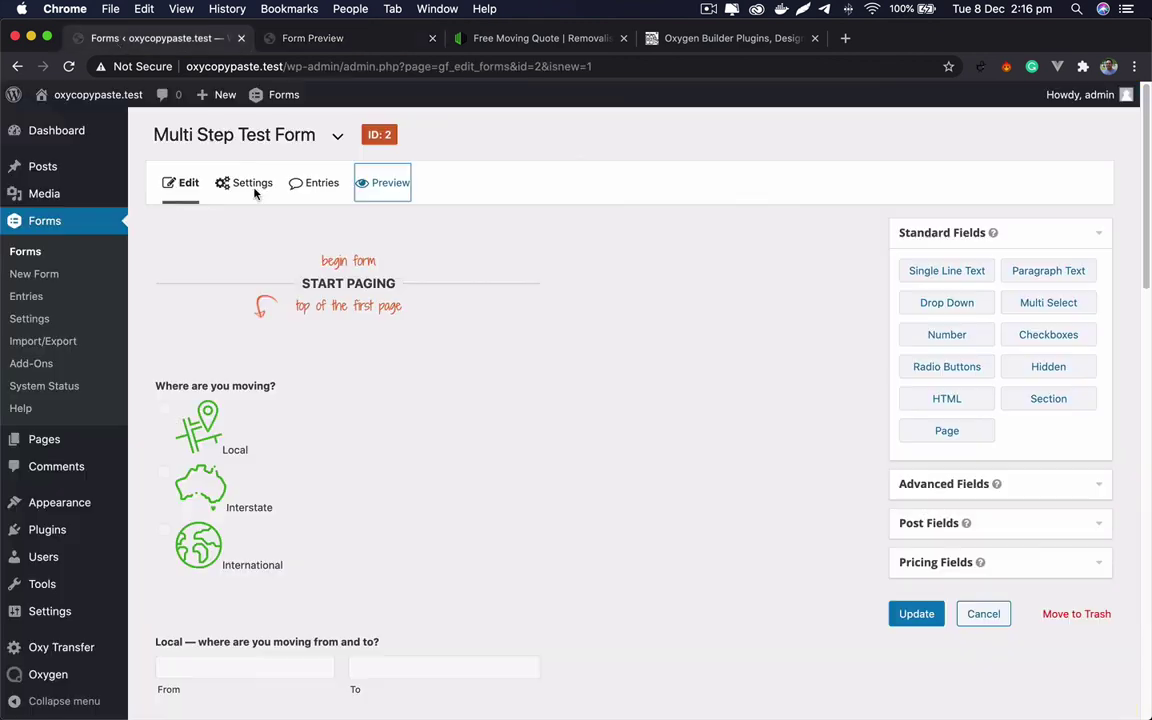
pyautogui.scroll(-1, 355, 382)
pyautogui.click(357, 424)
pyautogui.scroll(-3, 330, 410)
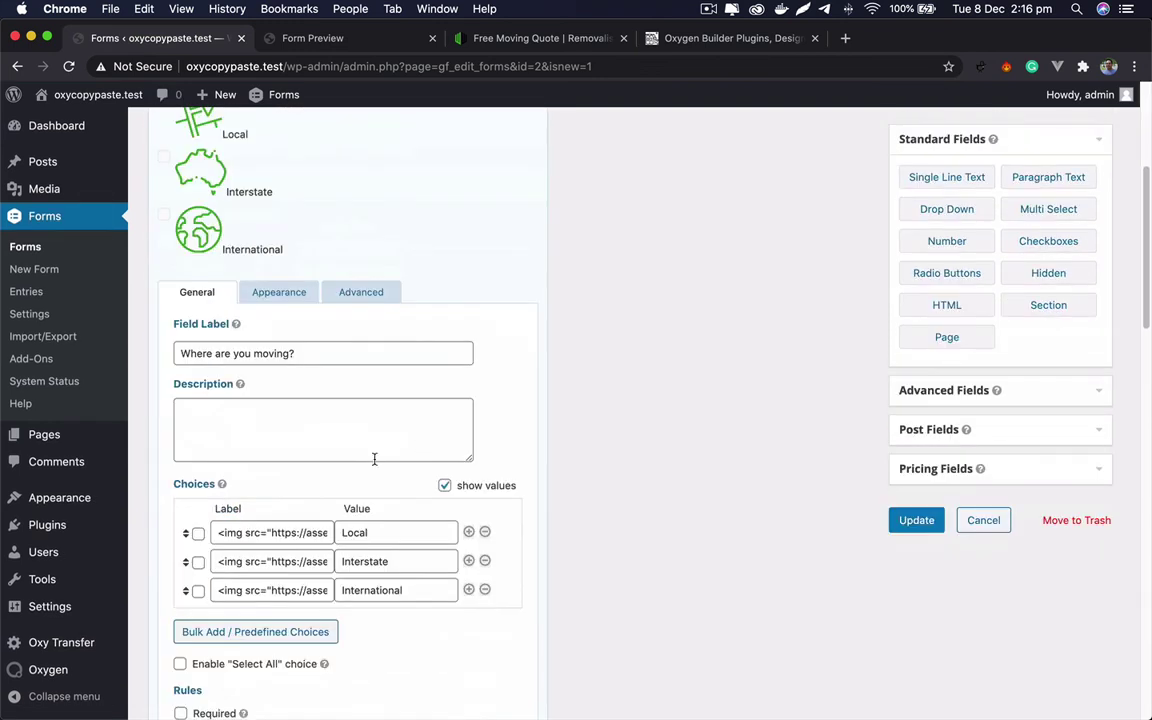
pyautogui.scroll(2, 307, 399)
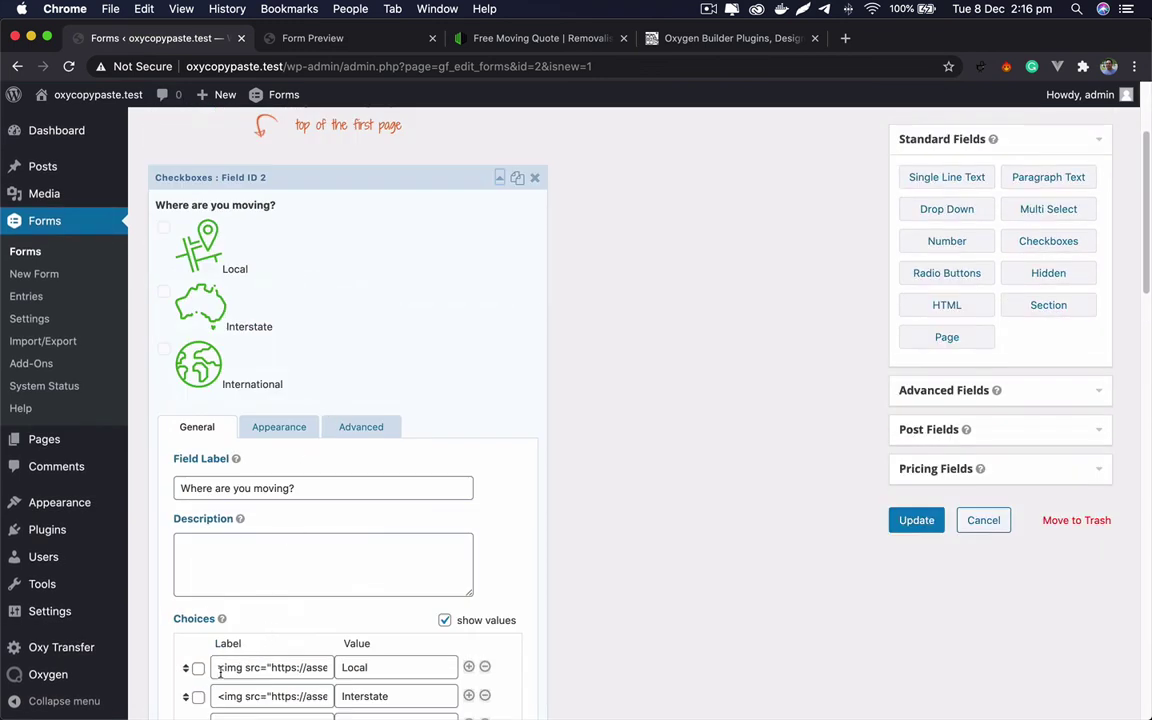
pyautogui.scroll(1, 410, 340)
pyautogui.click(393, 314)
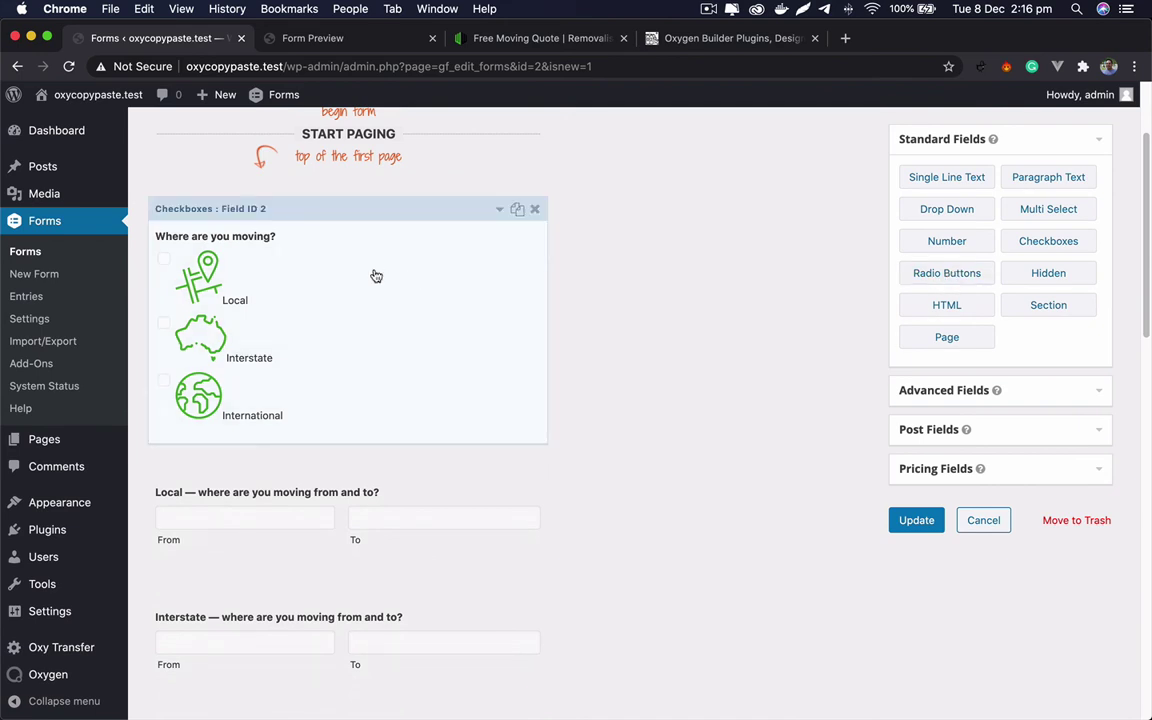
# Step: Add a Radio Buttons field directly below the "Where are you moving?" checkboxes and enable separate values for its choices
pyautogui.moveTo(970, 283); pyautogui.dragTo(391, 467)
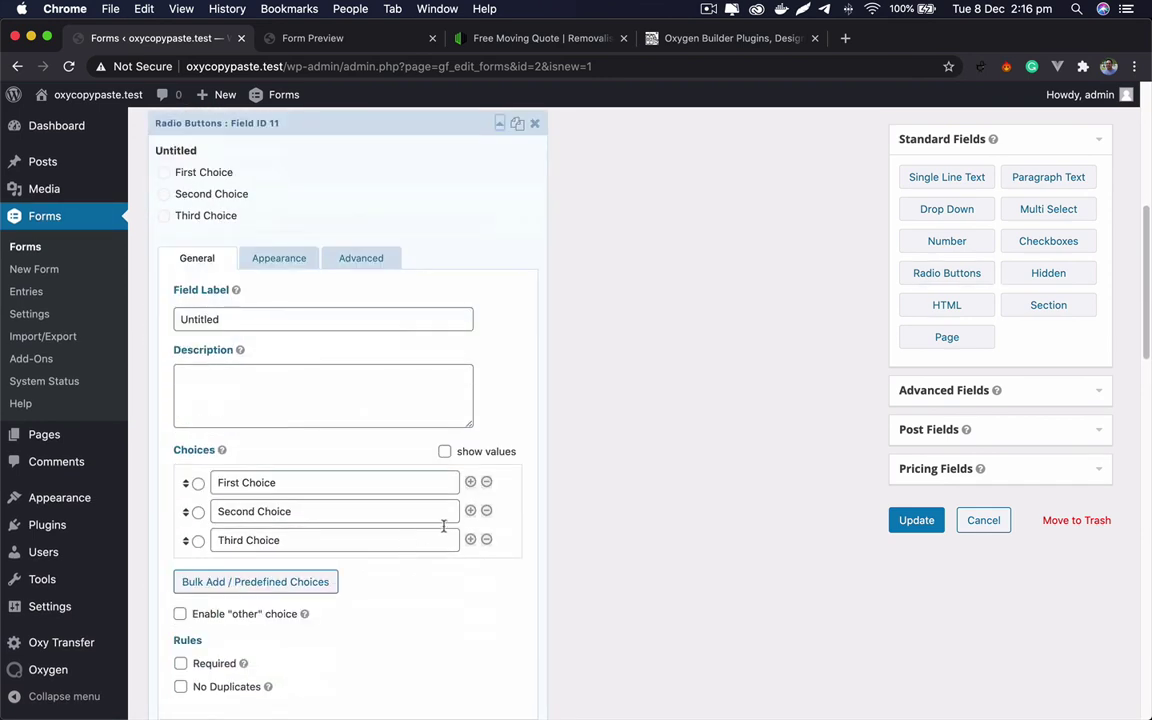
pyautogui.click(445, 453)
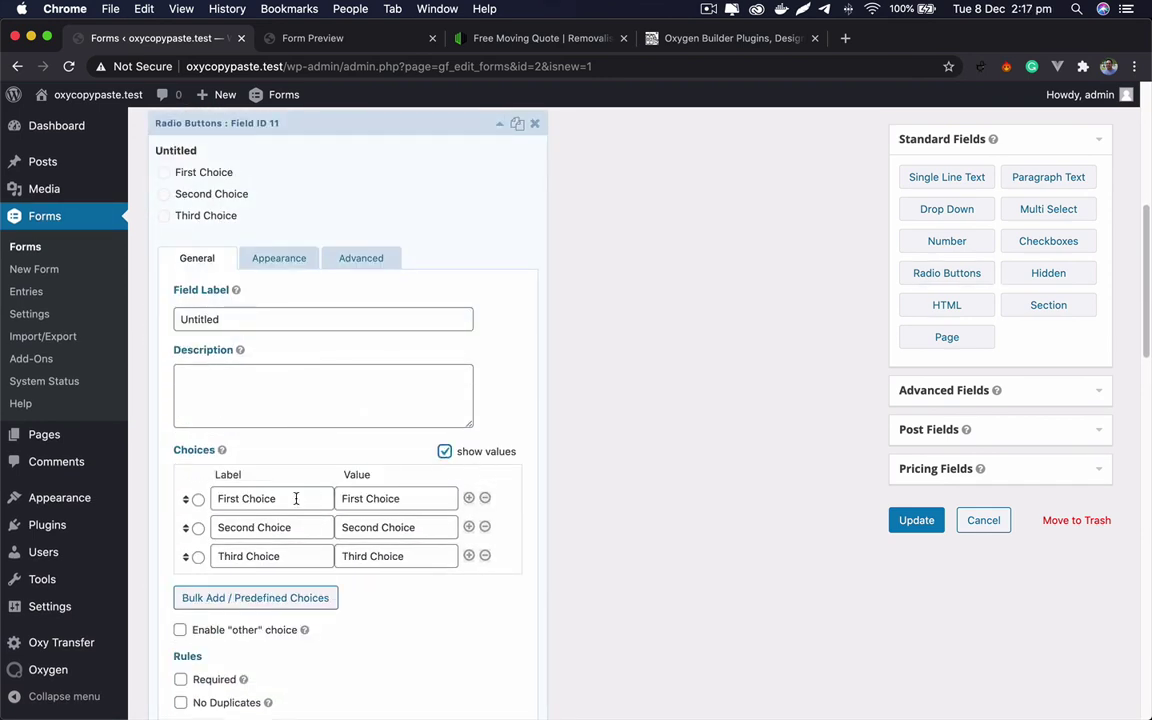
pyautogui.scroll(3, 386, 386)
pyautogui.scroll(-3, 407, 512)
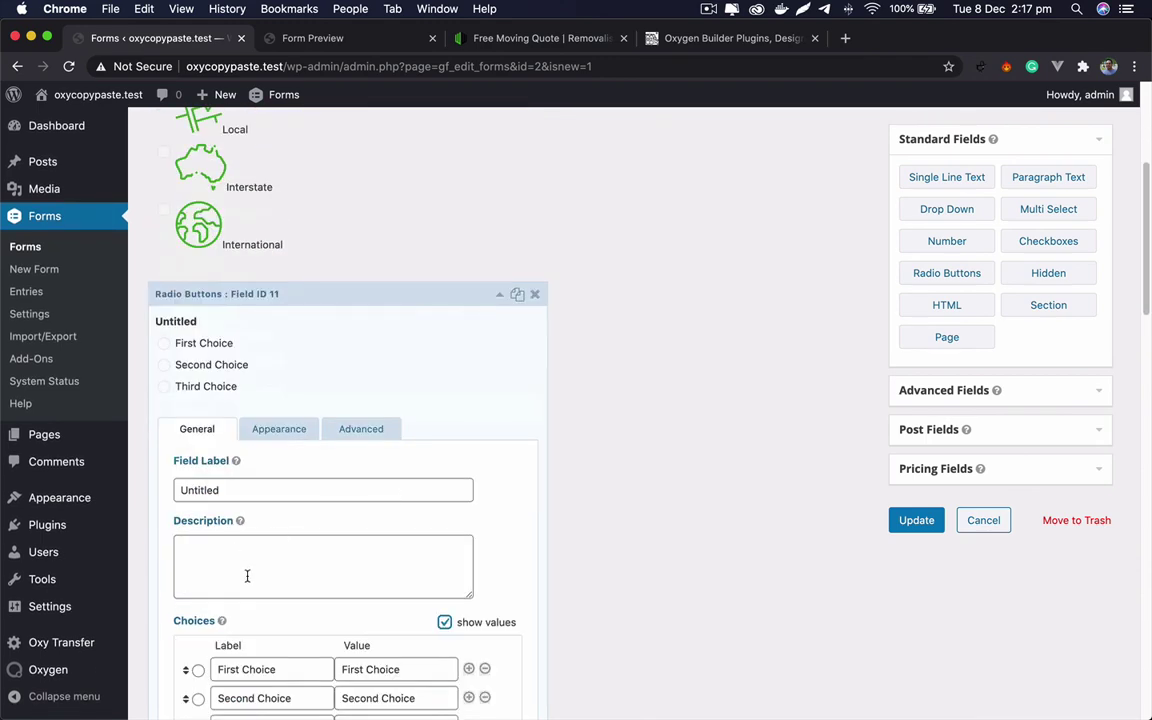
pyautogui.scroll(1, 424, 520)
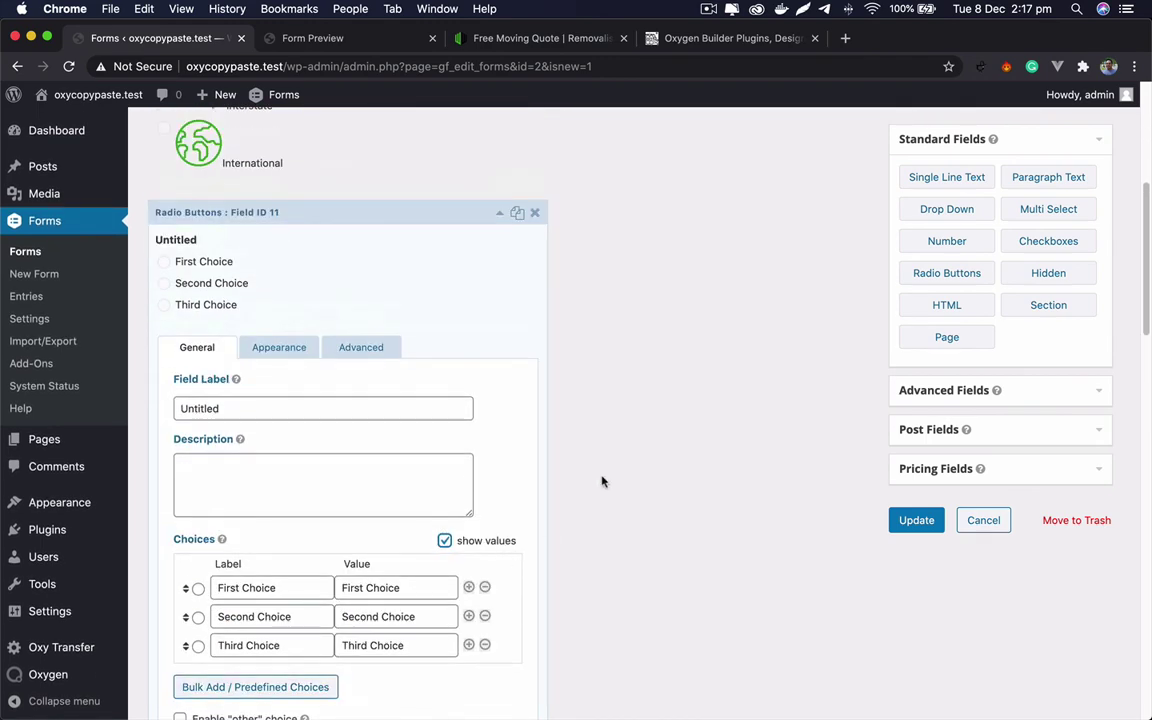
pyautogui.scroll(4, 476, 381)
pyautogui.scroll(-4, 350, 429)
pyautogui.scroll(1, 405, 430)
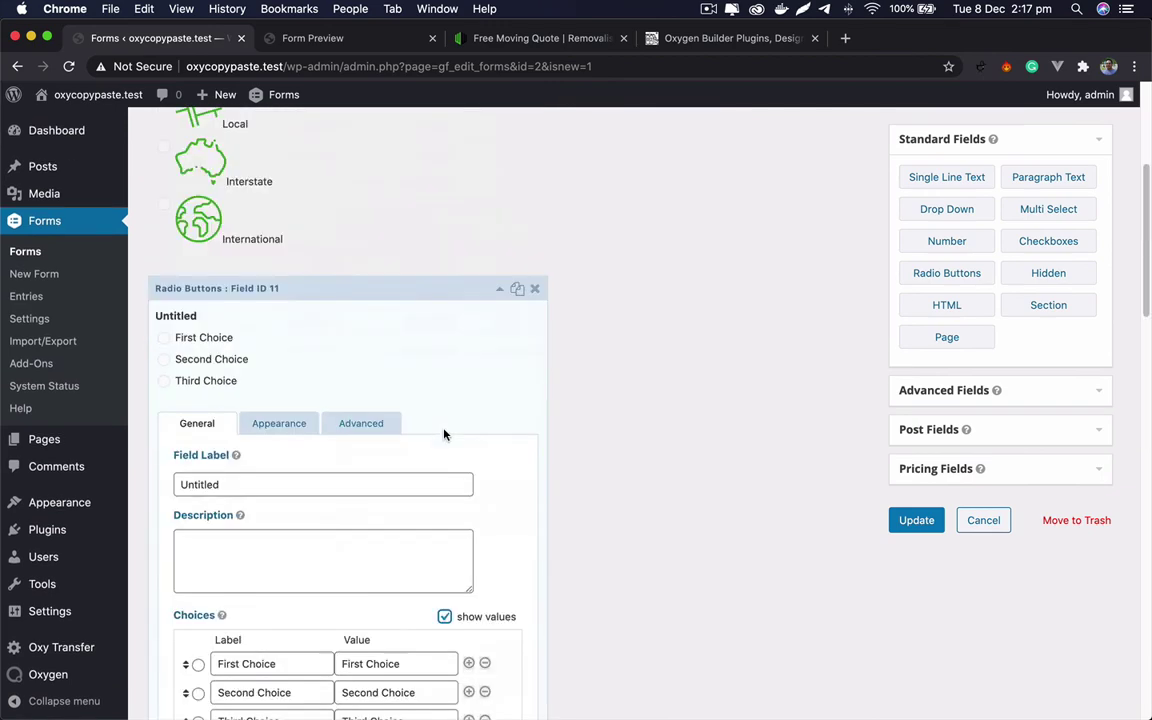
pyautogui.scroll(4, 410, 430)
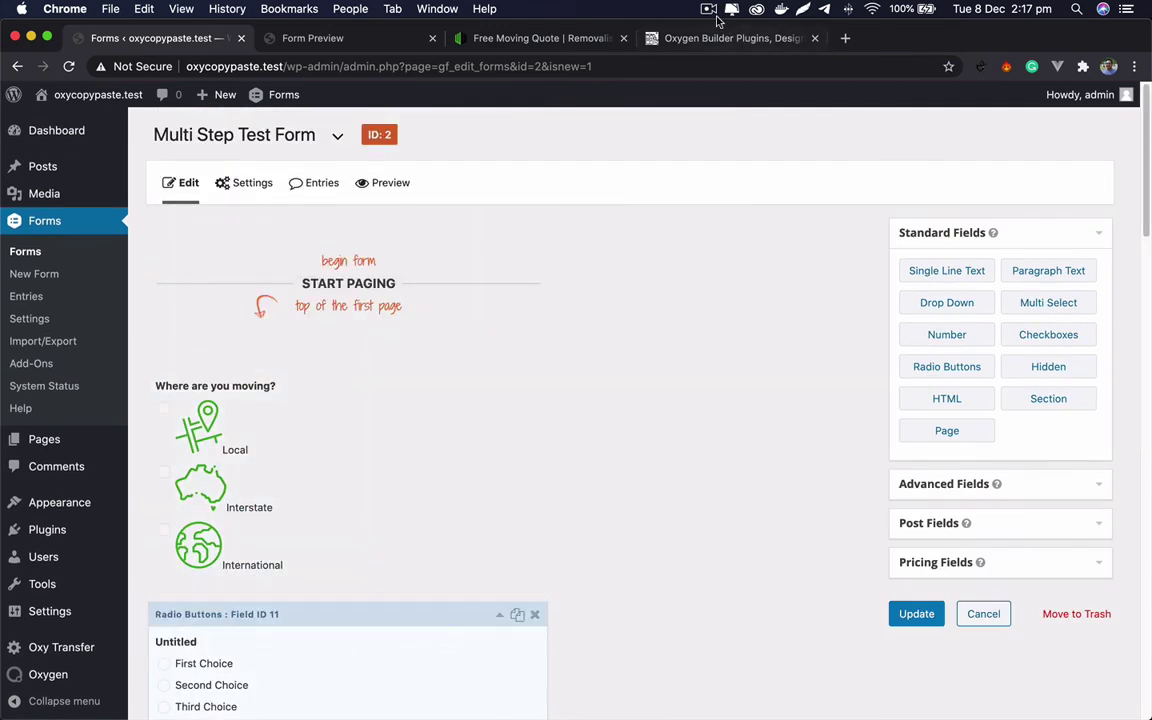